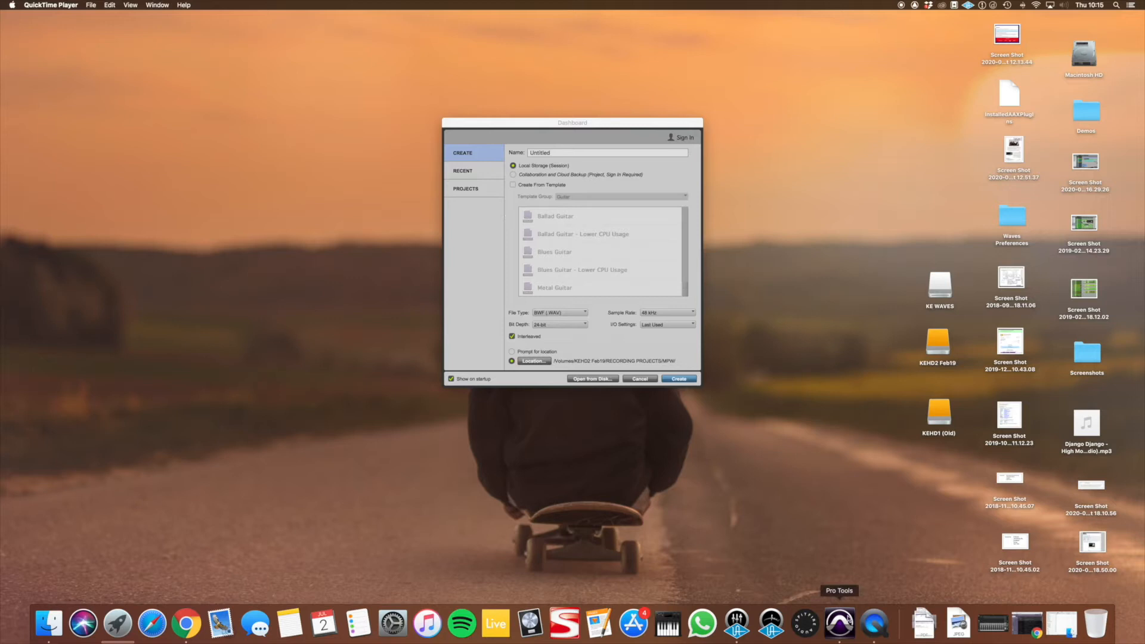
- Switch to Pro Tools and name the new session MPW - PT Tutorial, with file type BWF (.WAV) and sample rate 48 kHz
click(847, 620)
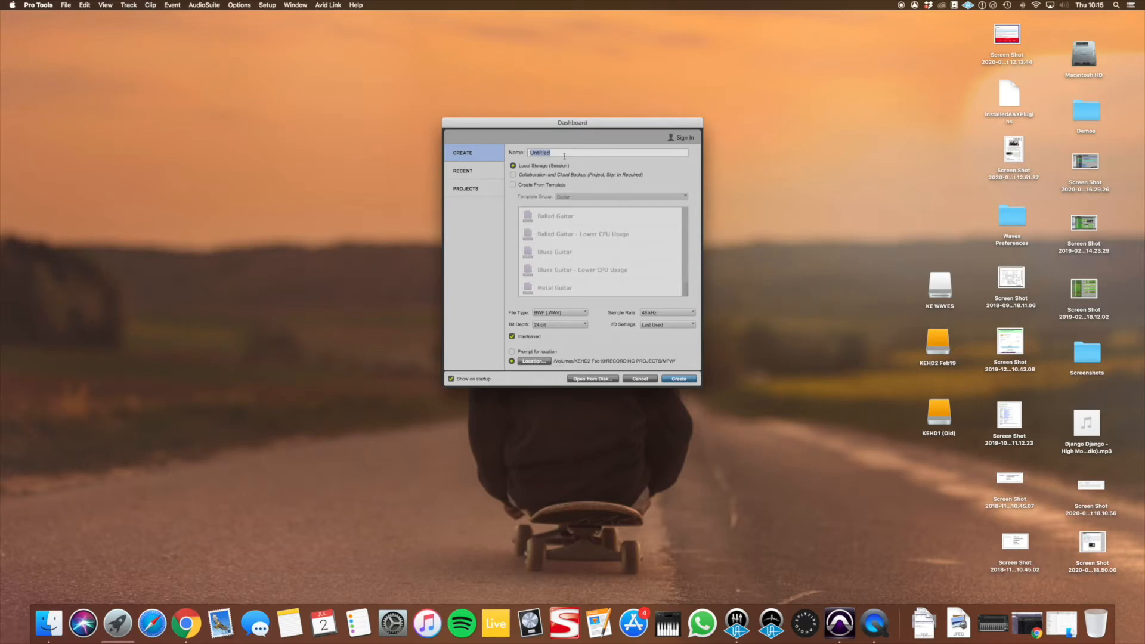
text(MPW)
text( - PT TUE)
text(orial)
click(572, 314)
click(670, 317)
click(659, 310)
- Switch to the Console app, choose 48 kHz as its sample rate and minimise its window
click(744, 620)
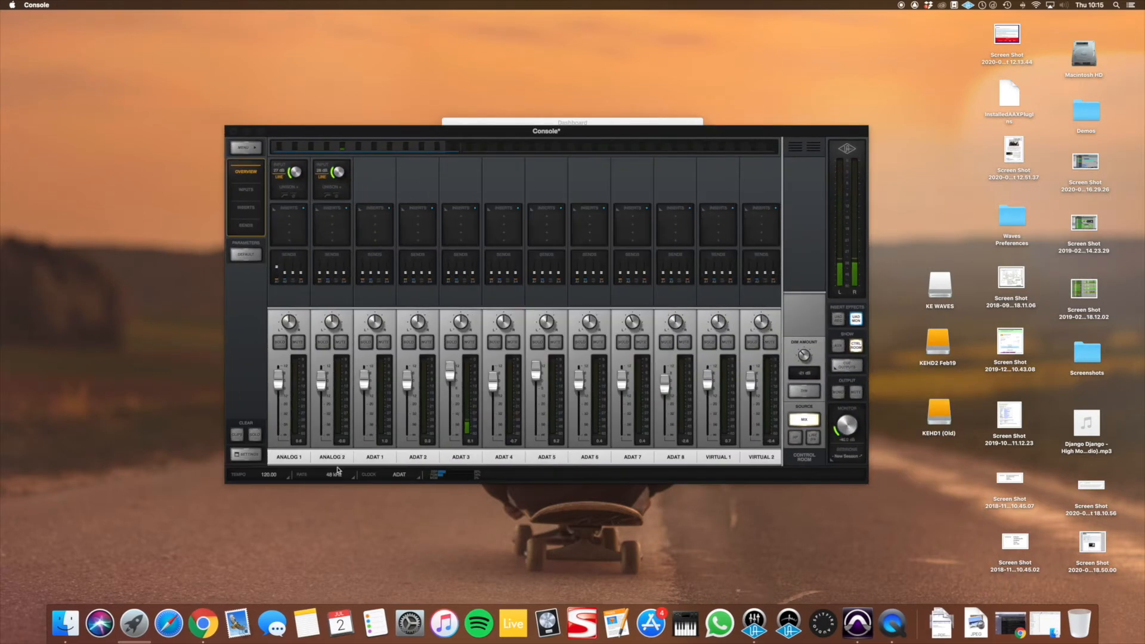
click(337, 476)
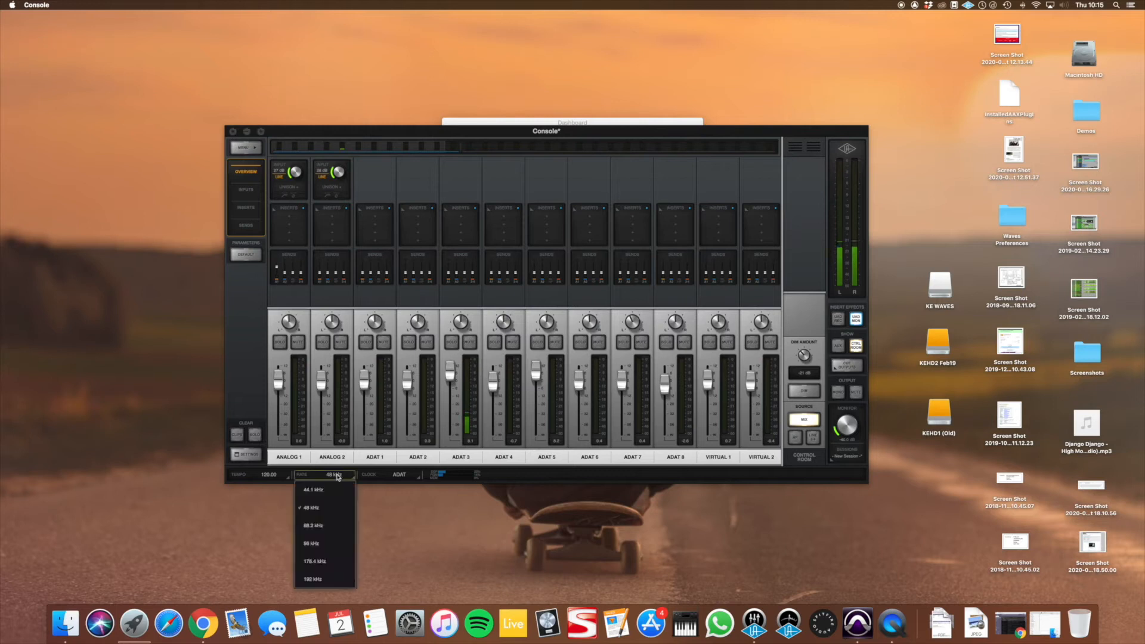
click(335, 509)
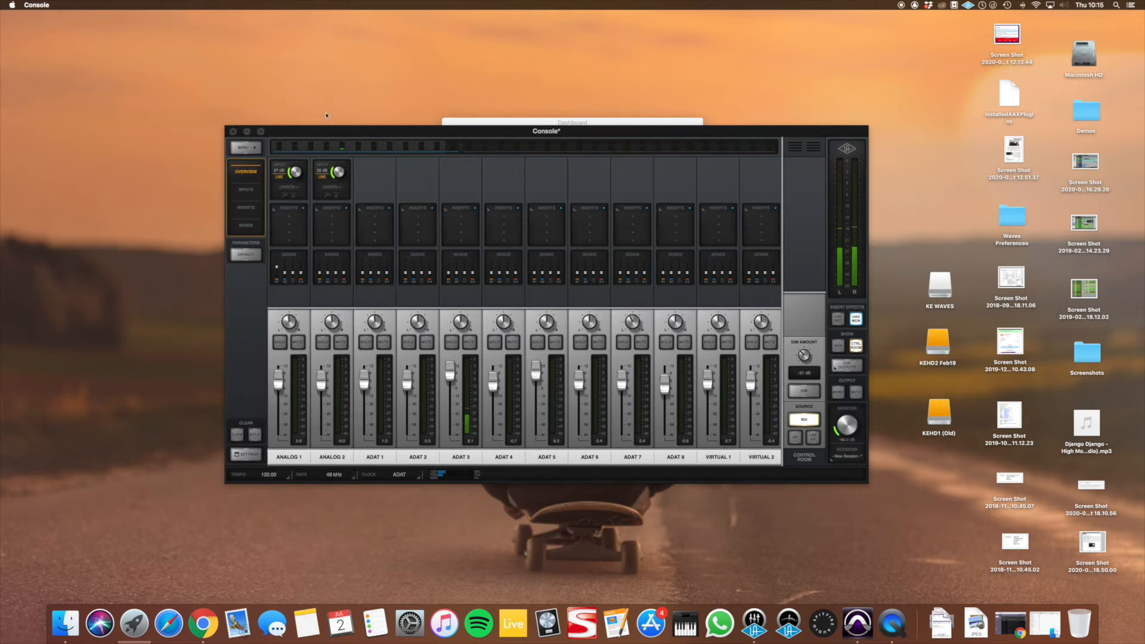
click(246, 131)
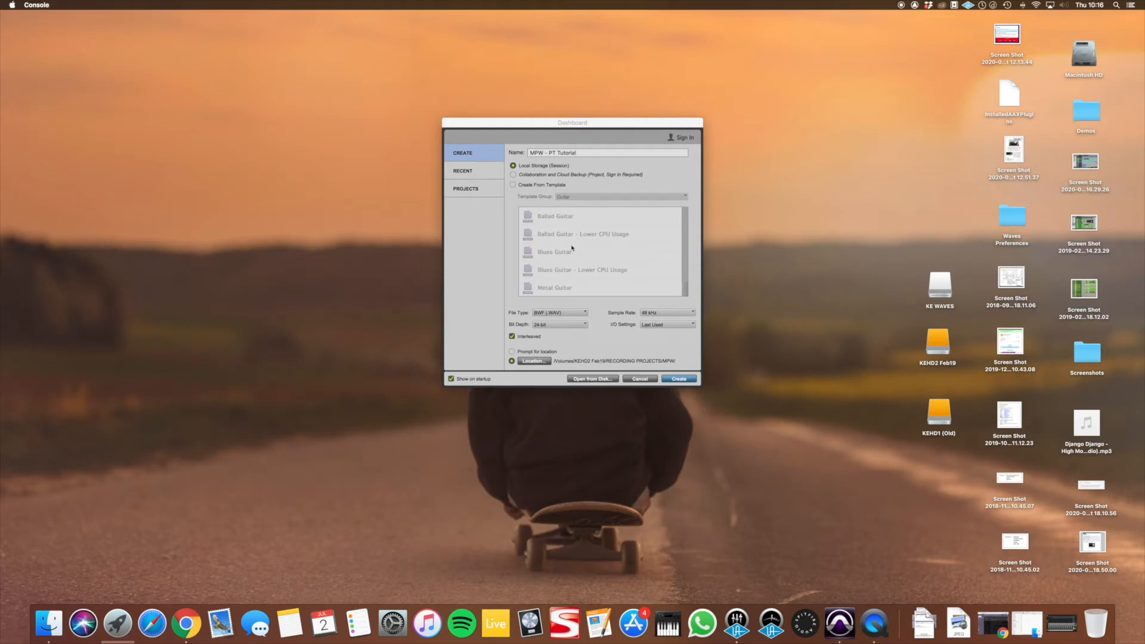
- Choose the MPW folder as the session location, create the session and enlarge the Edit window to fill the screen
click(541, 362)
click(541, 361)
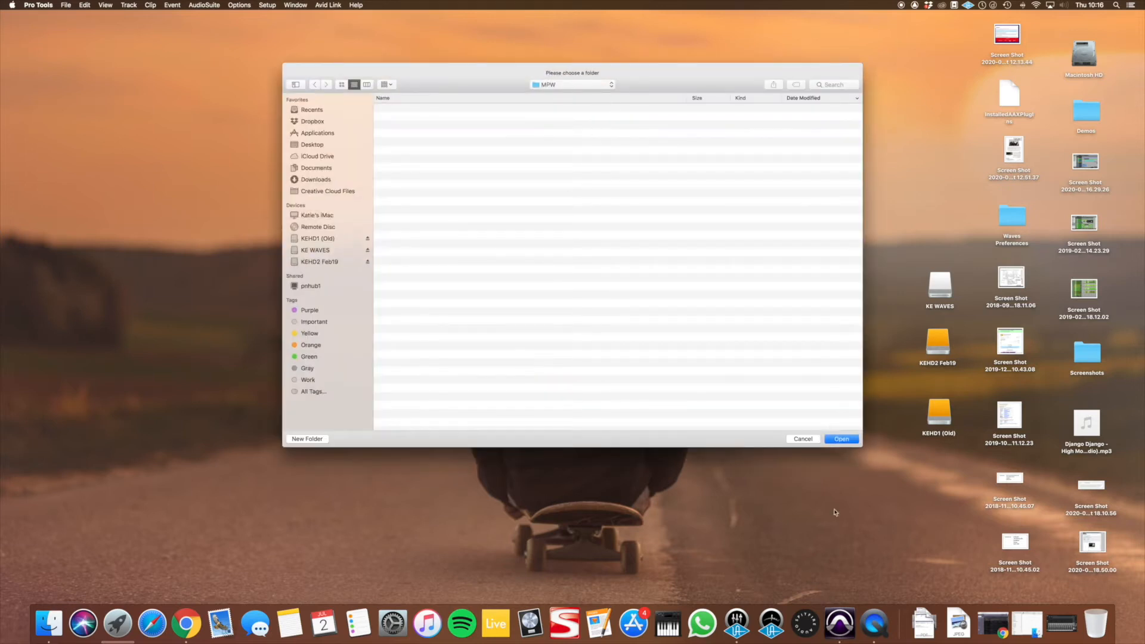
click(841, 439)
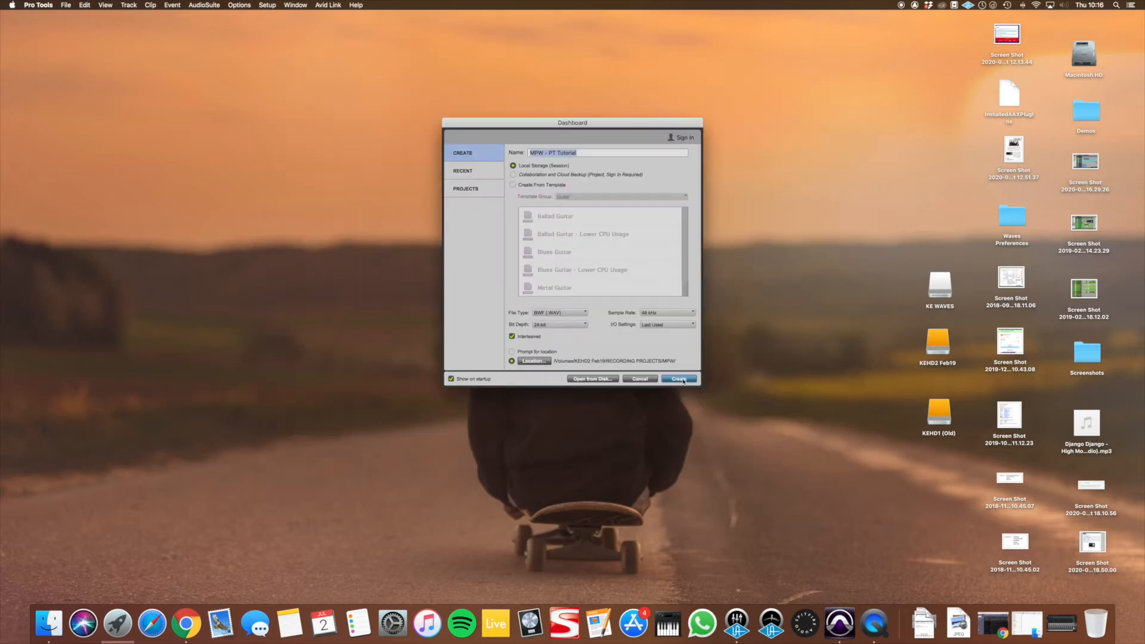
click(680, 379)
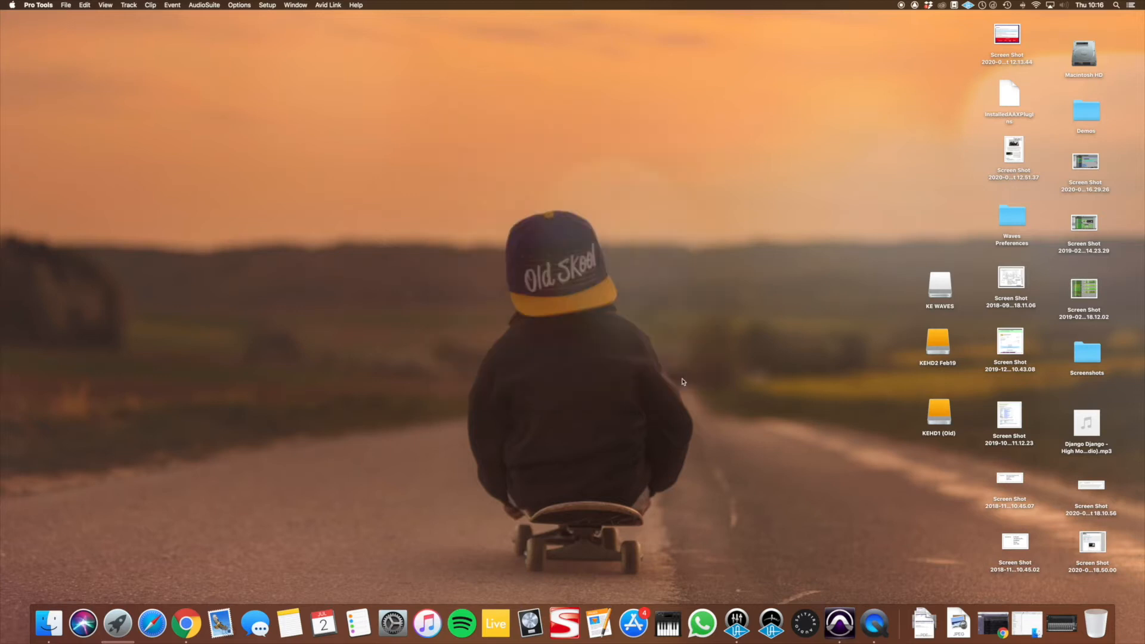
drag(477, 281, 1140, 600)
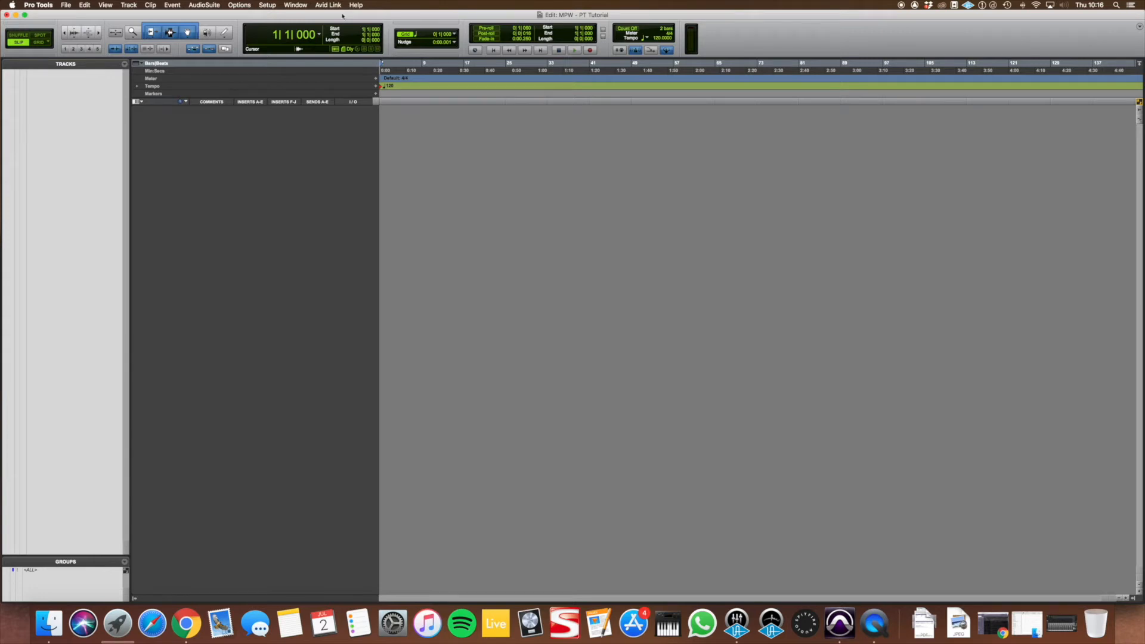
- Check that the playback engine is Universal Audio Thunderbolt and accept the settings
click(265, 4)
click(275, 25)
click(616, 180)
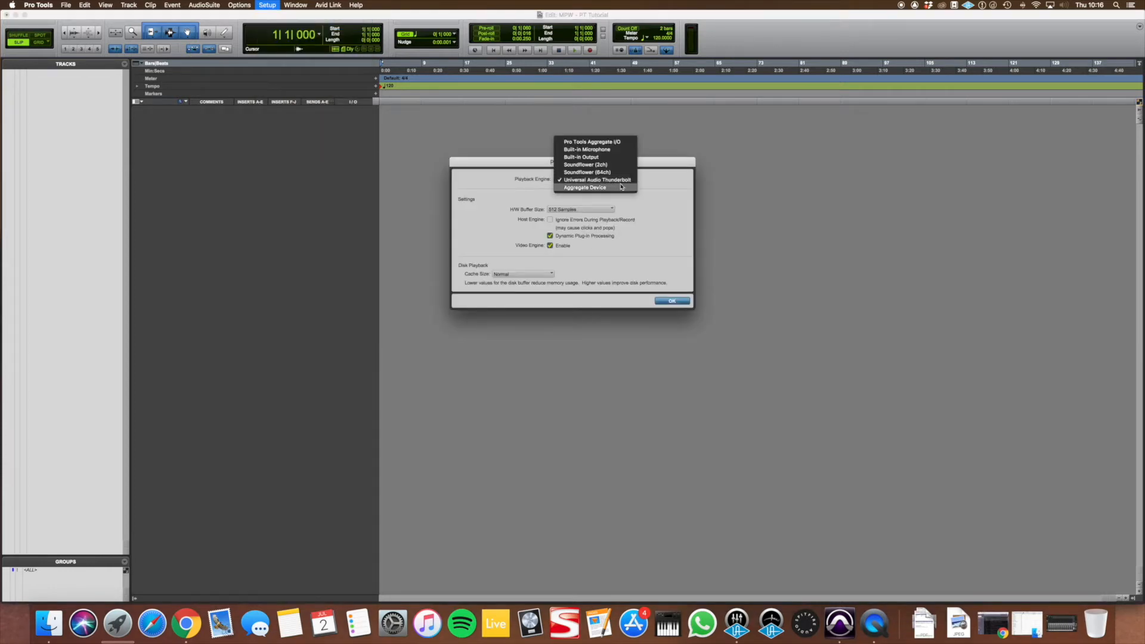
click(534, 182)
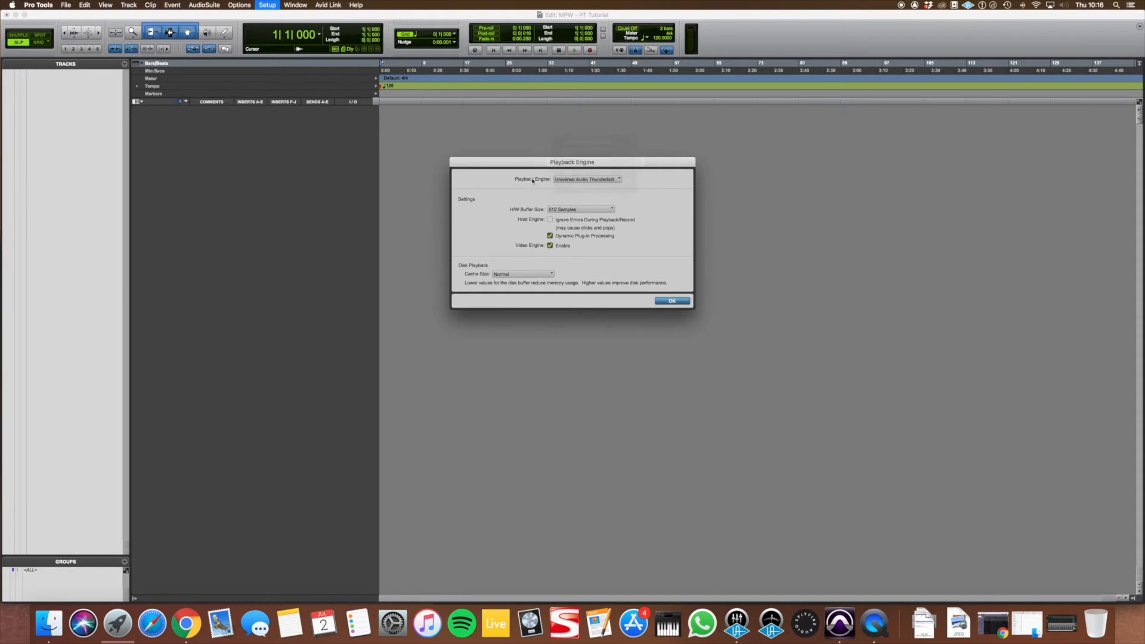
click(686, 301)
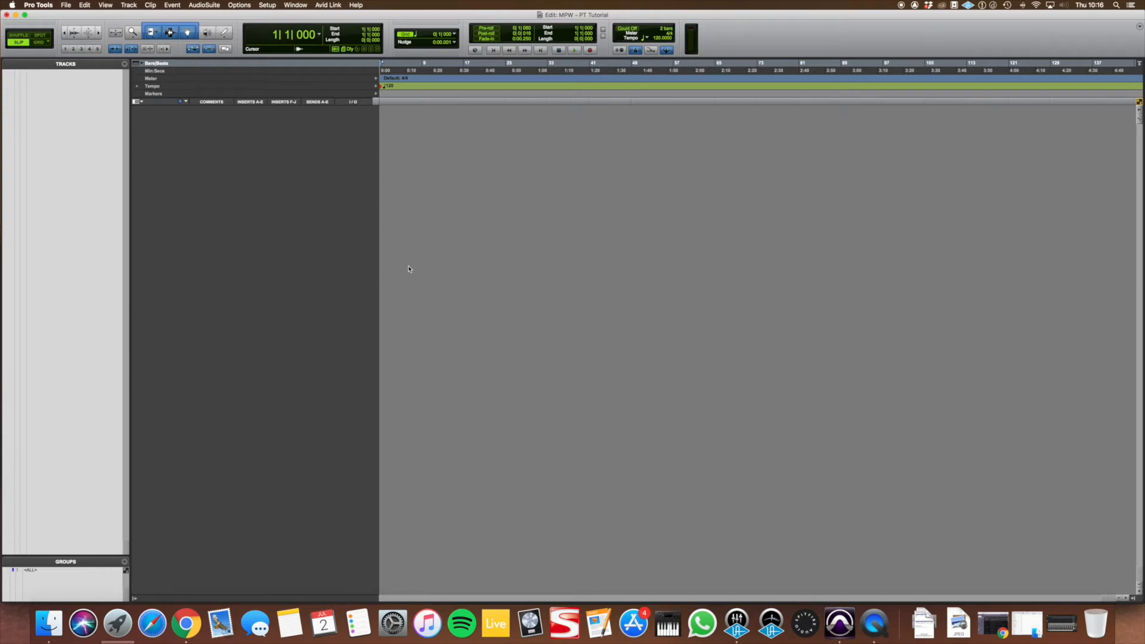
- Start an audio import and select EGC - Raindrops - BT for MPW.wav in the Backing Track for MPW folder
click(66, 4)
mouse_move(118, 144)
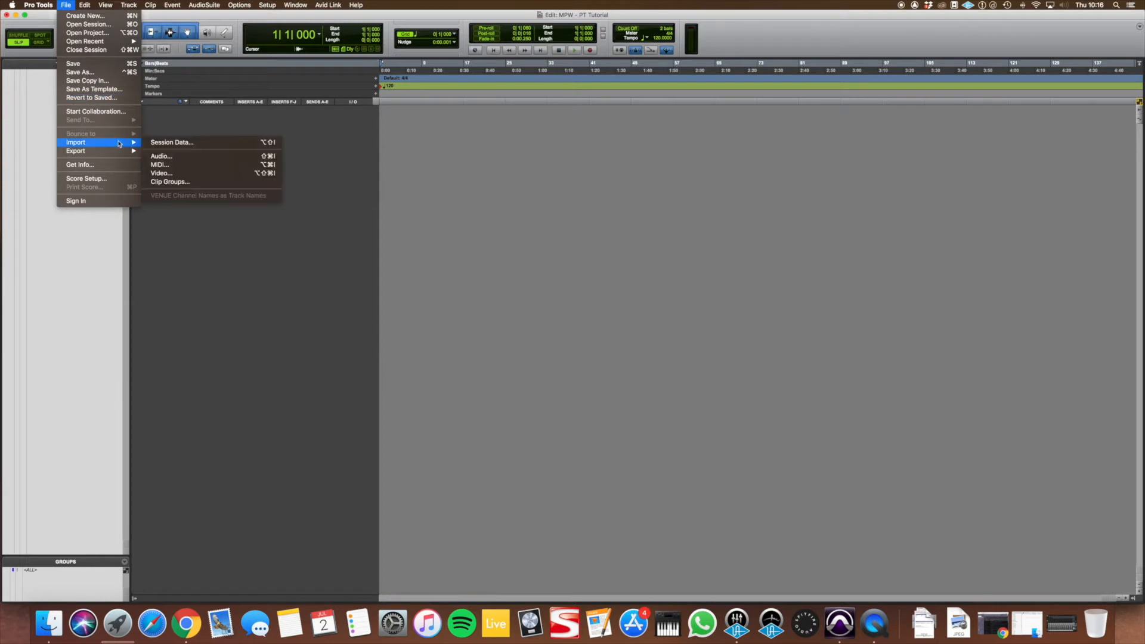
click(259, 160)
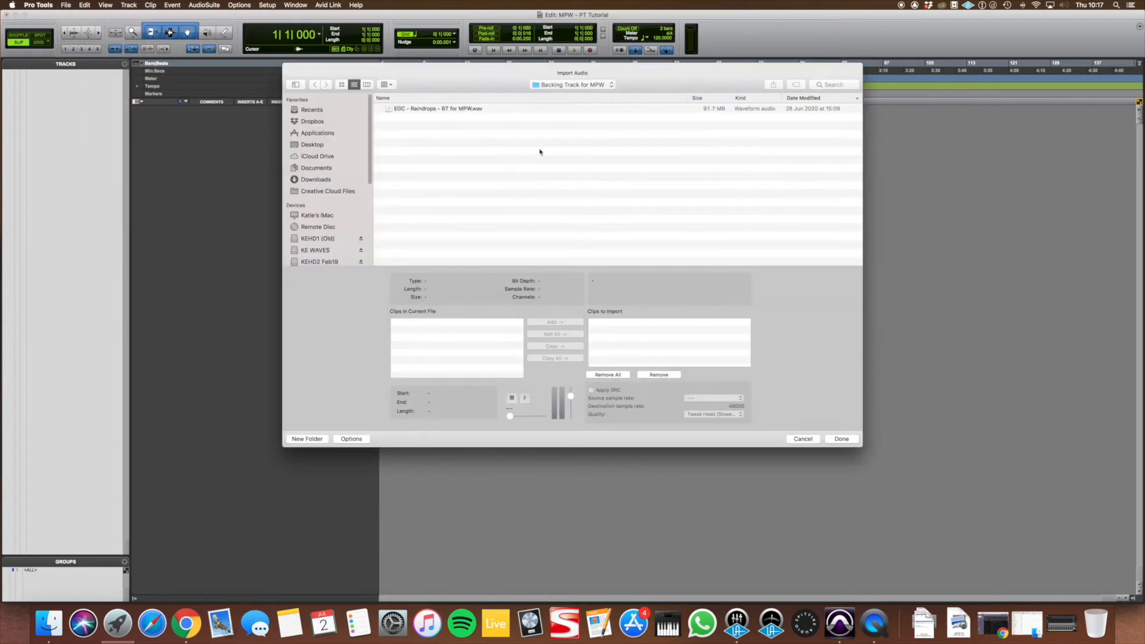
click(528, 110)
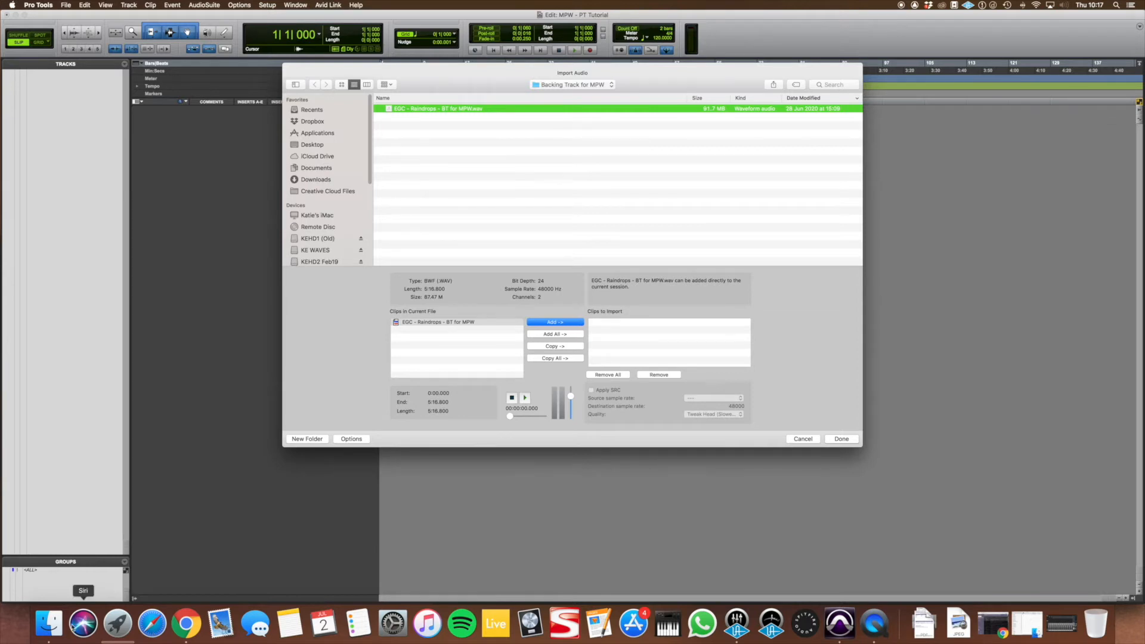
- Open the MPW - PT Tutorial folder in Finder and examine its session file and Audio Files folder
click(60, 628)
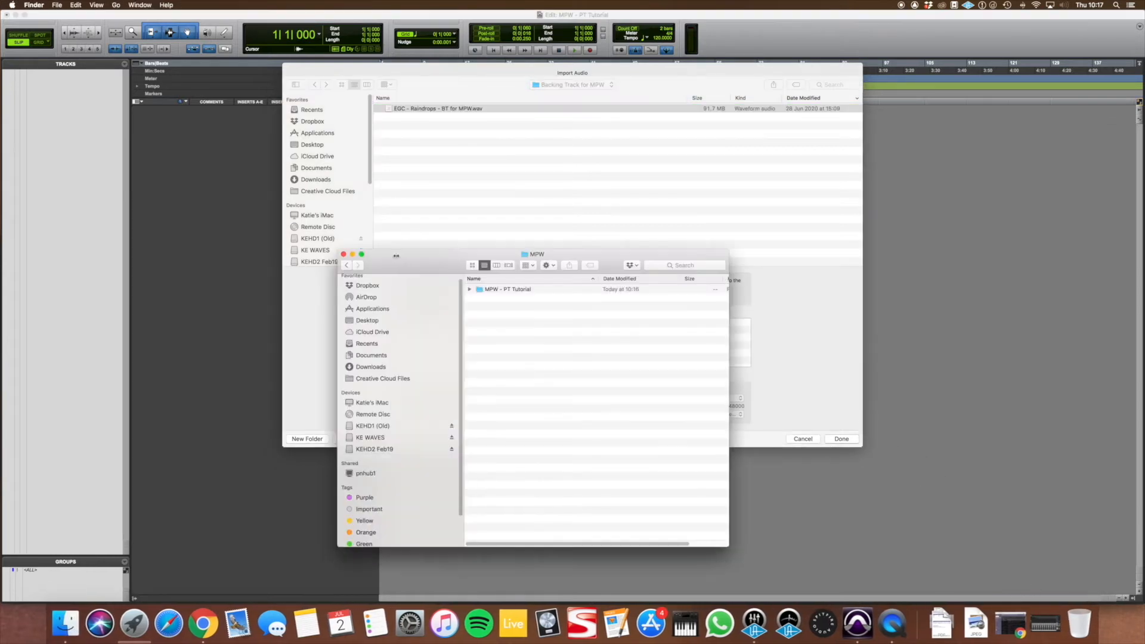
drag(571, 255, 336, 227)
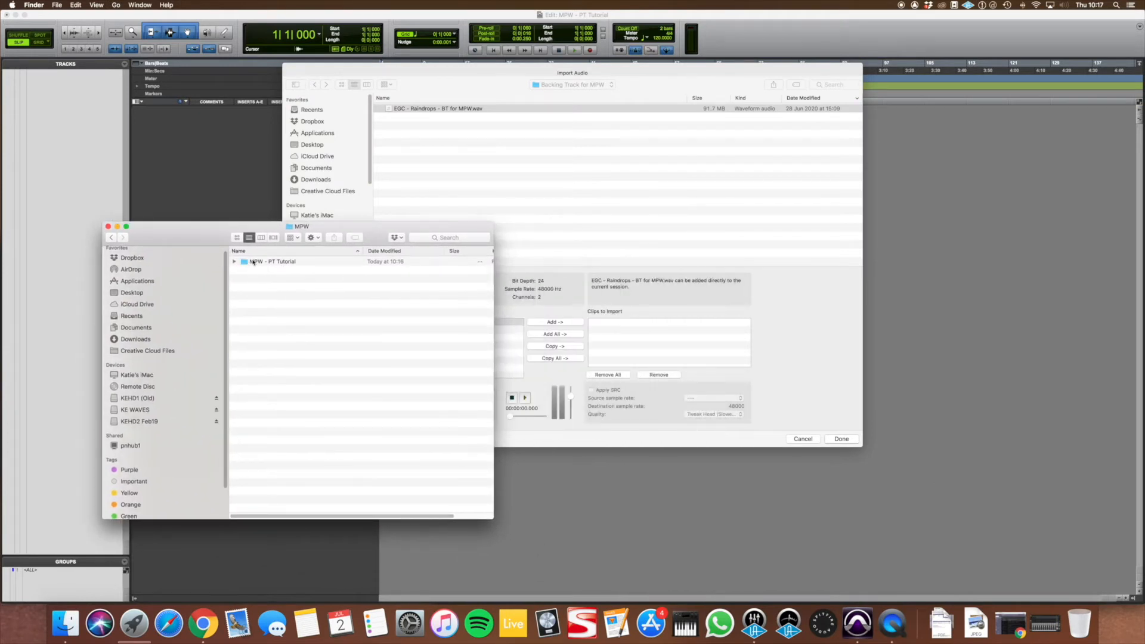
double_click(294, 262)
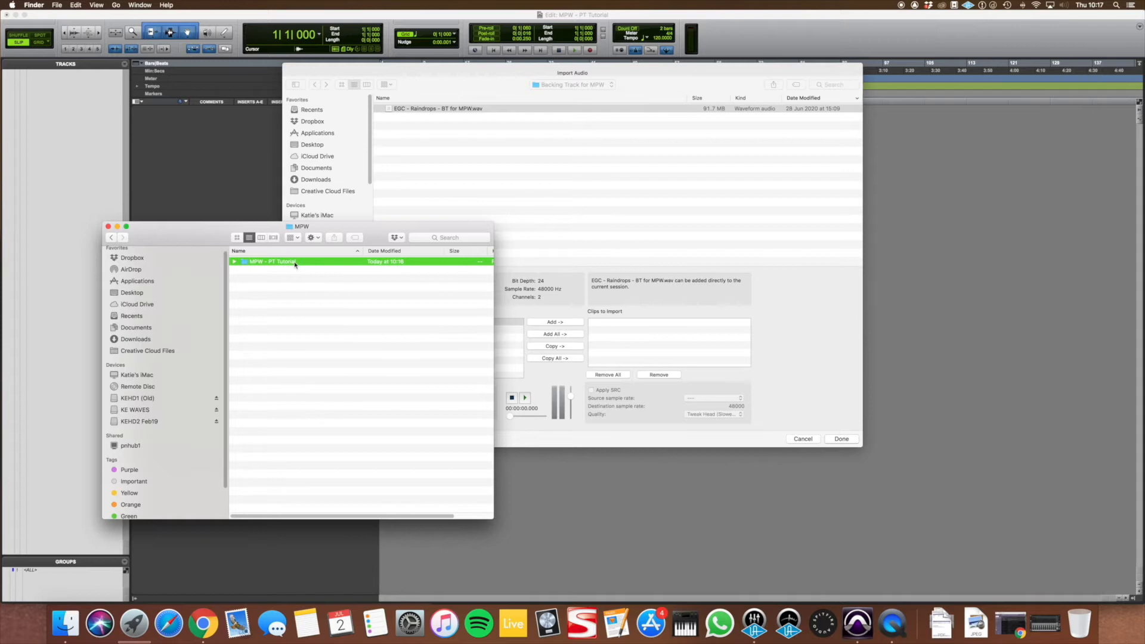
click(324, 287)
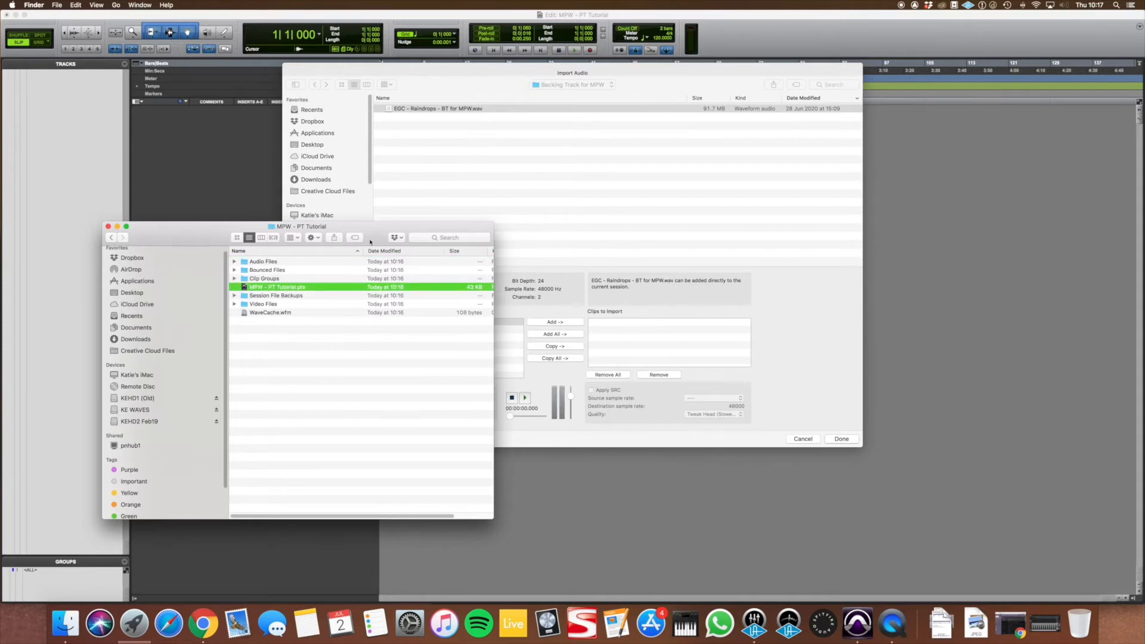
click(275, 262)
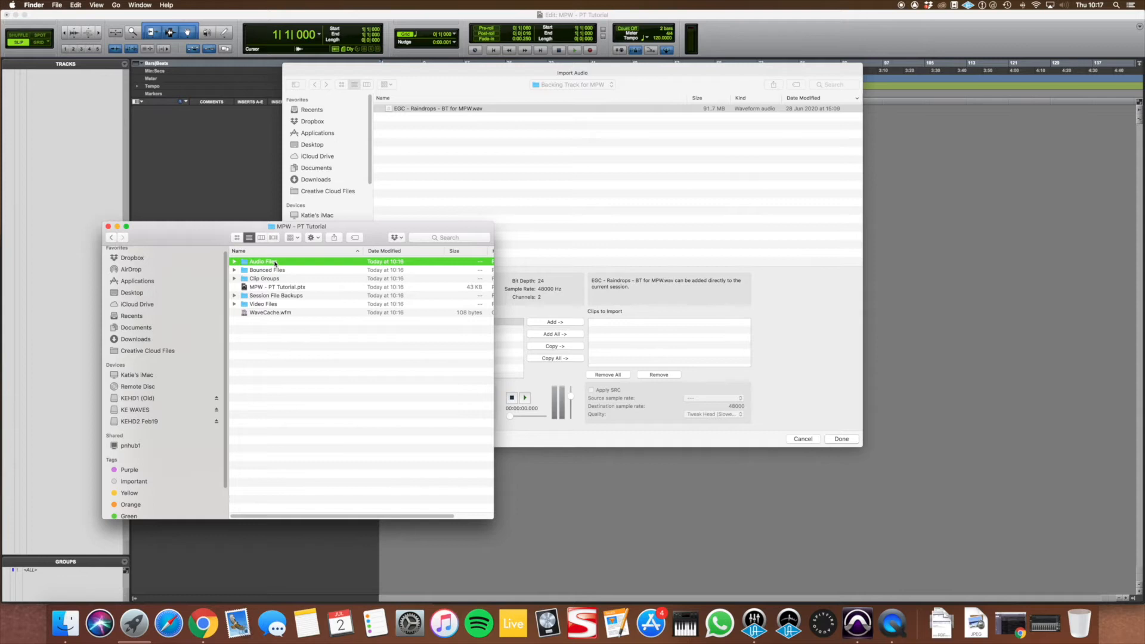
- Import the Raindrops clip as a copy into the session's Audio Files folder, on a new track at Session Start
click(547, 198)
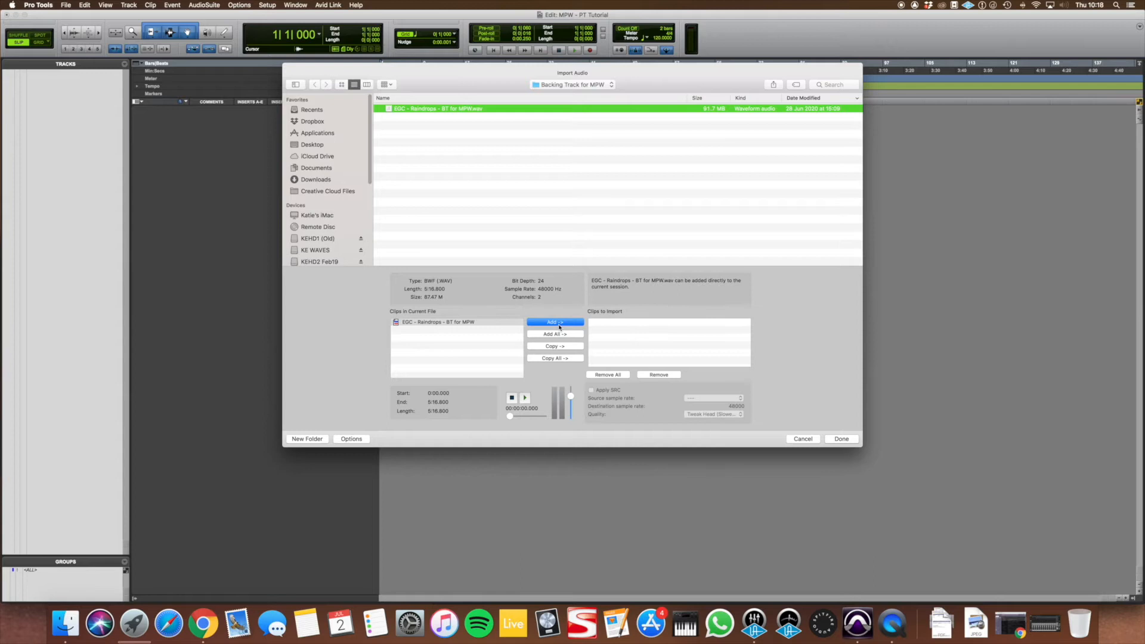
click(558, 345)
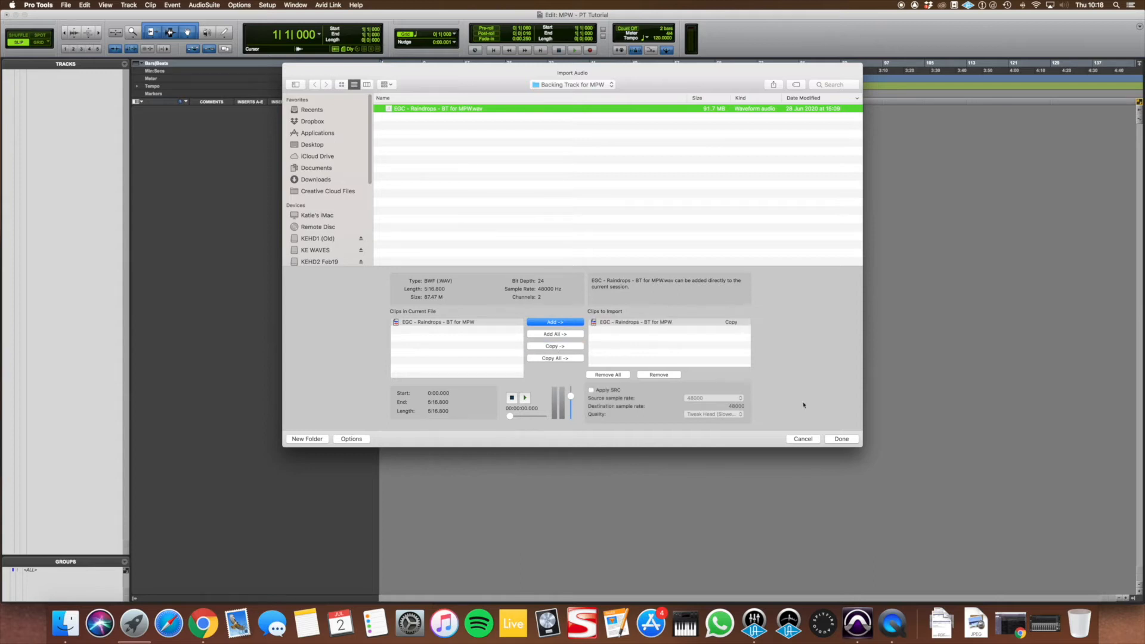
click(842, 440)
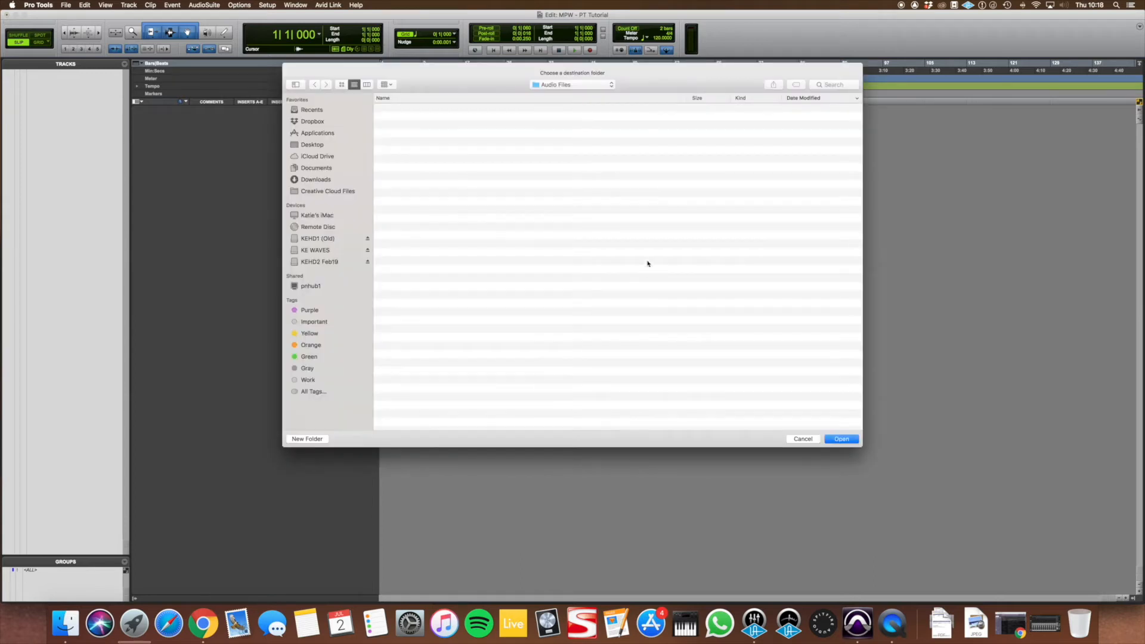
click(842, 439)
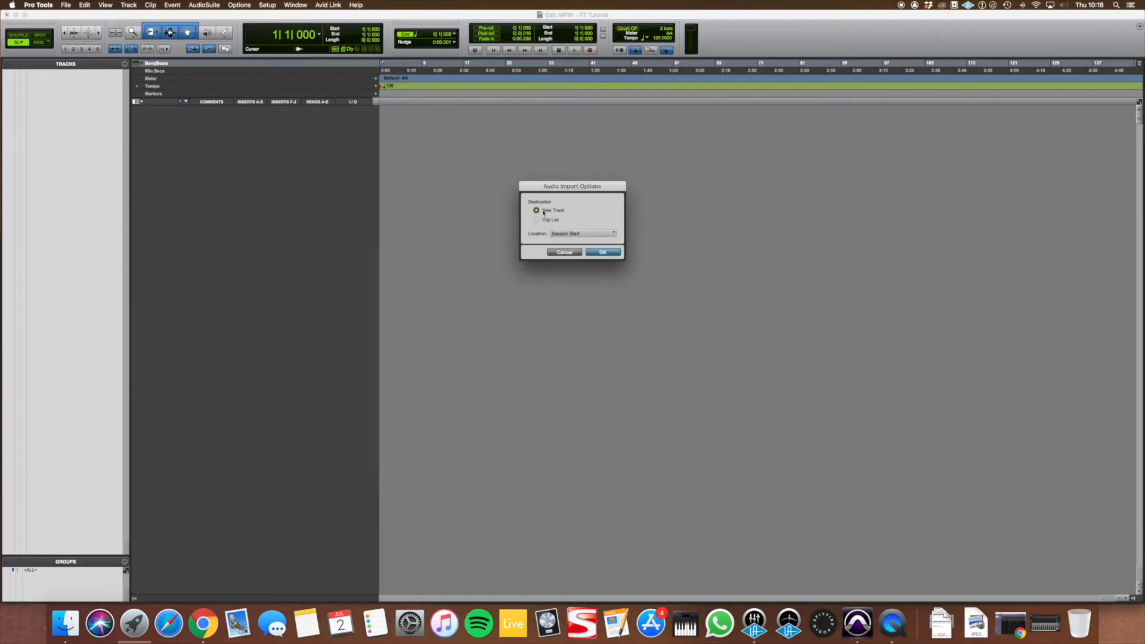
click(602, 253)
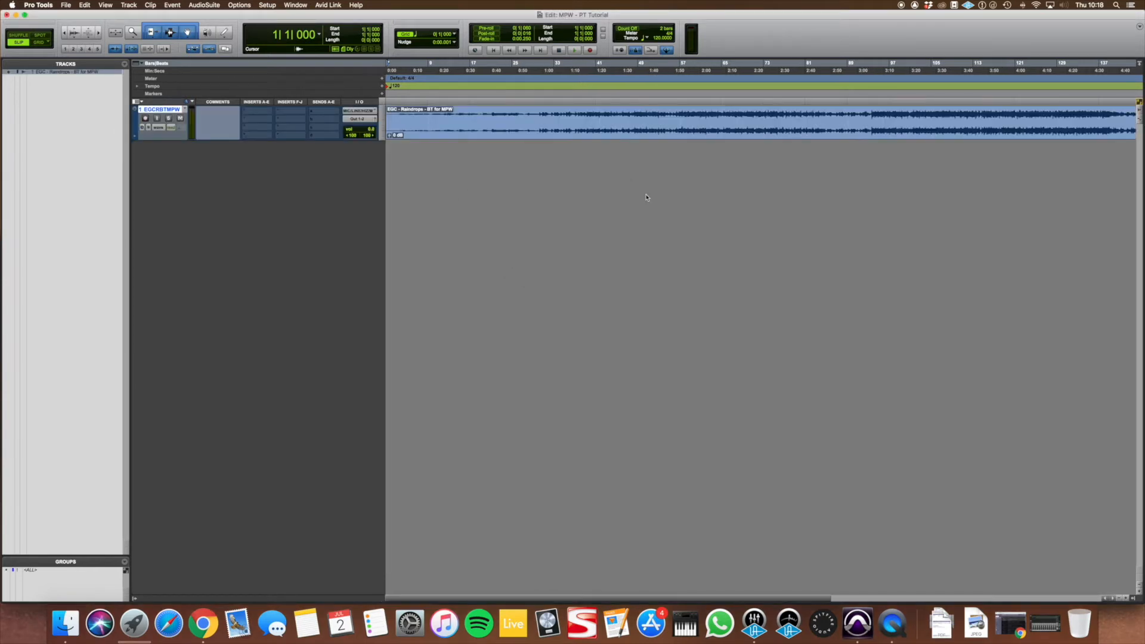
- Increase the imported track's height and waveform size, and fit the whole clip in the timeline
key(ctrl+Up)
key(ctrl+Up)
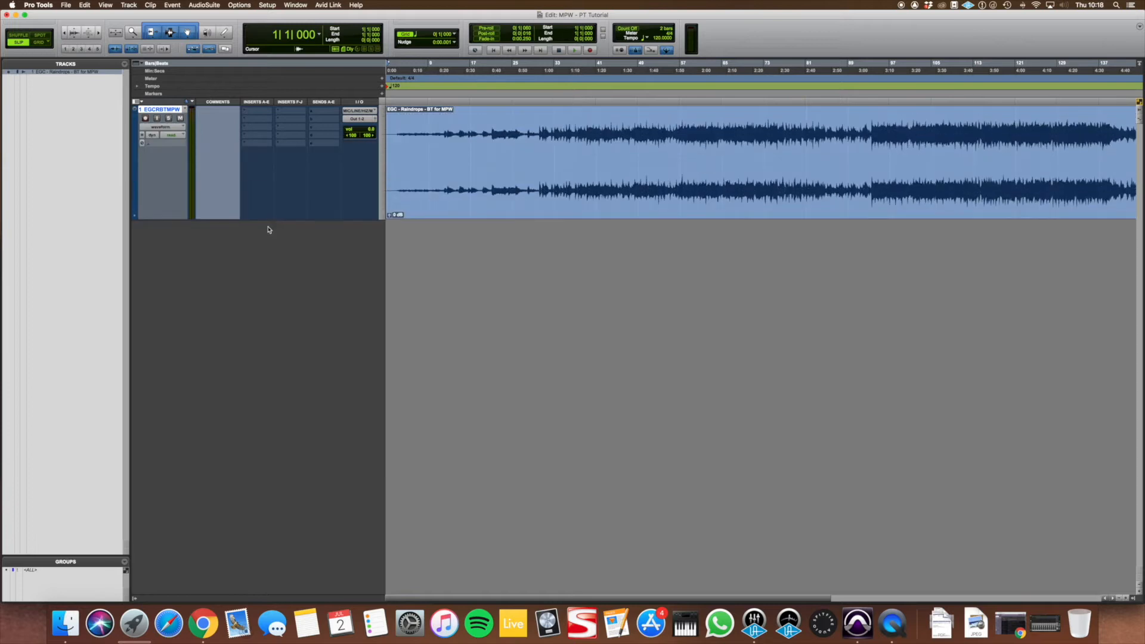
click(76, 33)
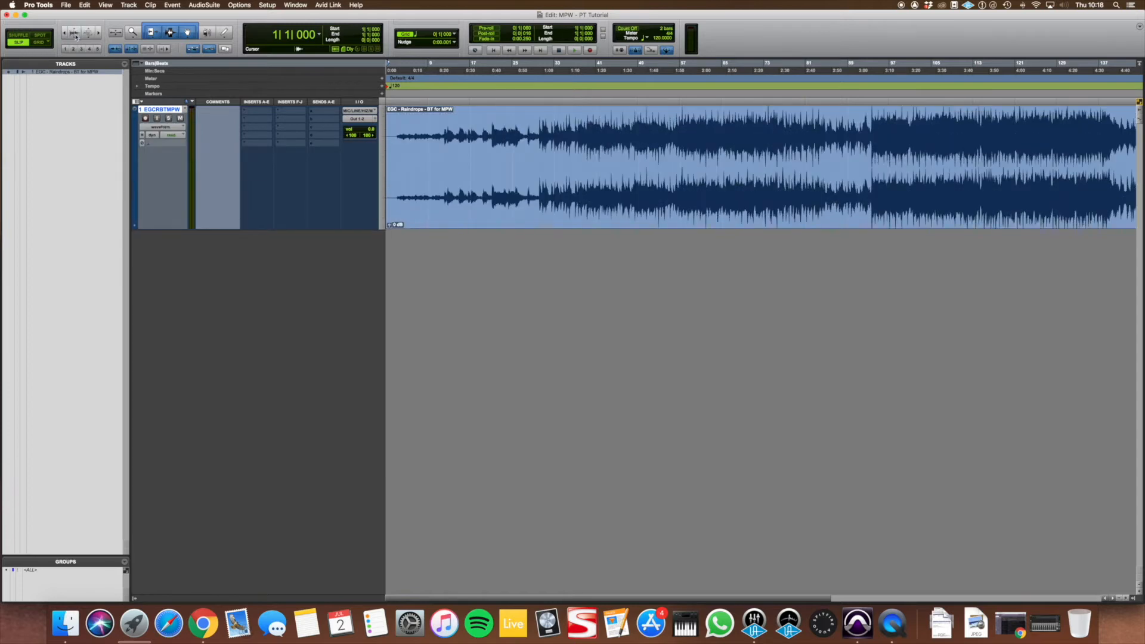
click(807, 137)
key(r)
key(t)
key(r)
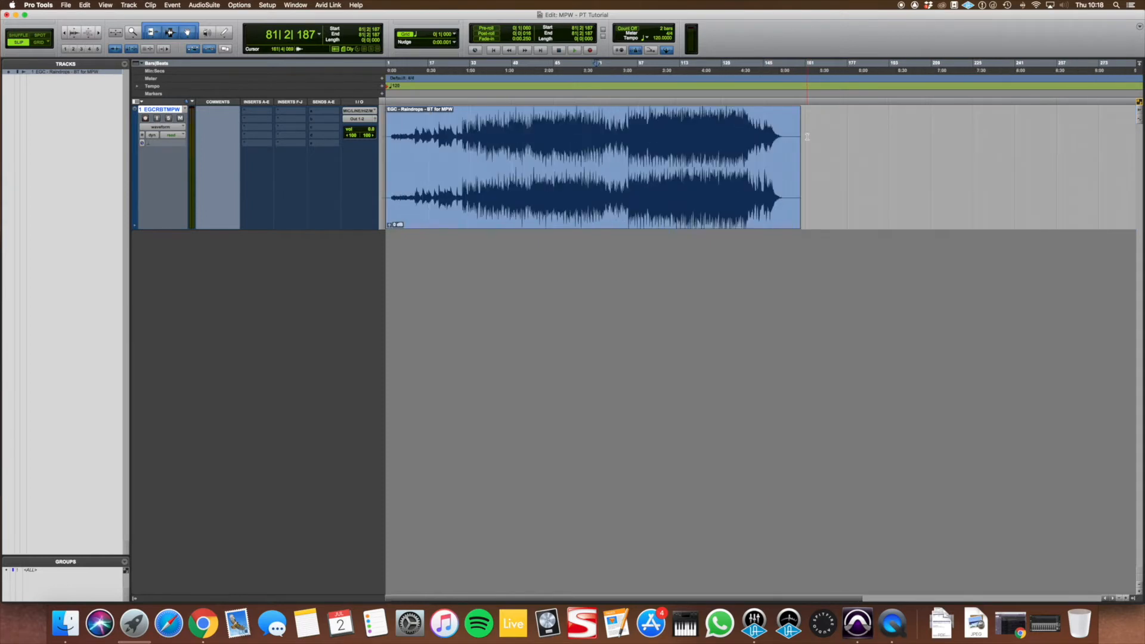
- Rename the imported track as Backing Track and colour it green
double_click(174, 112)
text(Backing Track)
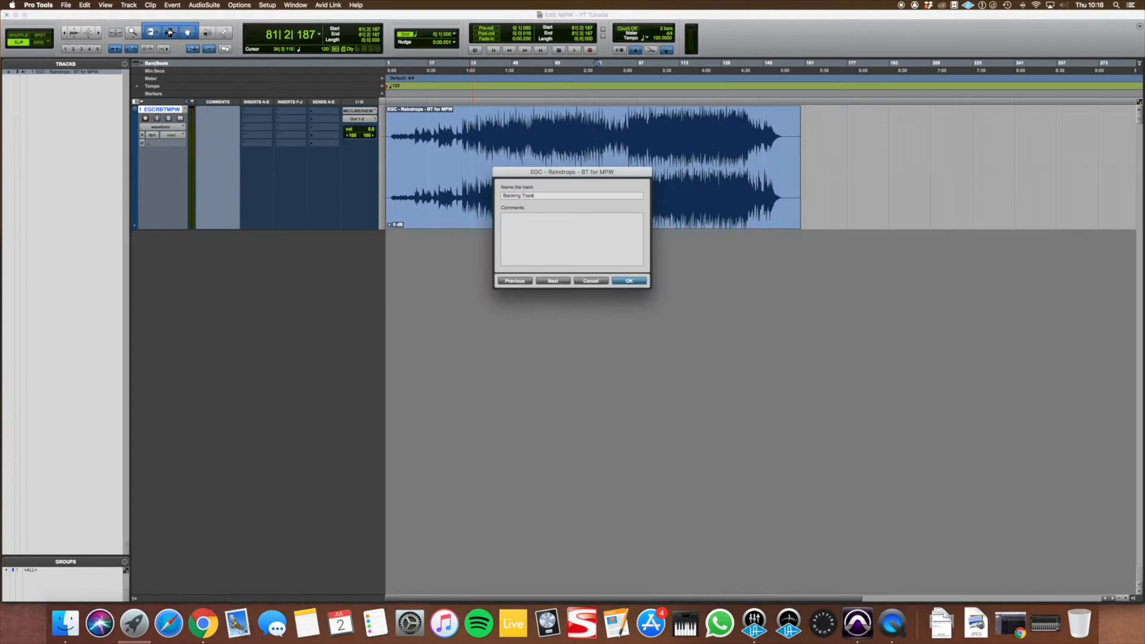
key(Return)
double_click(136, 161)
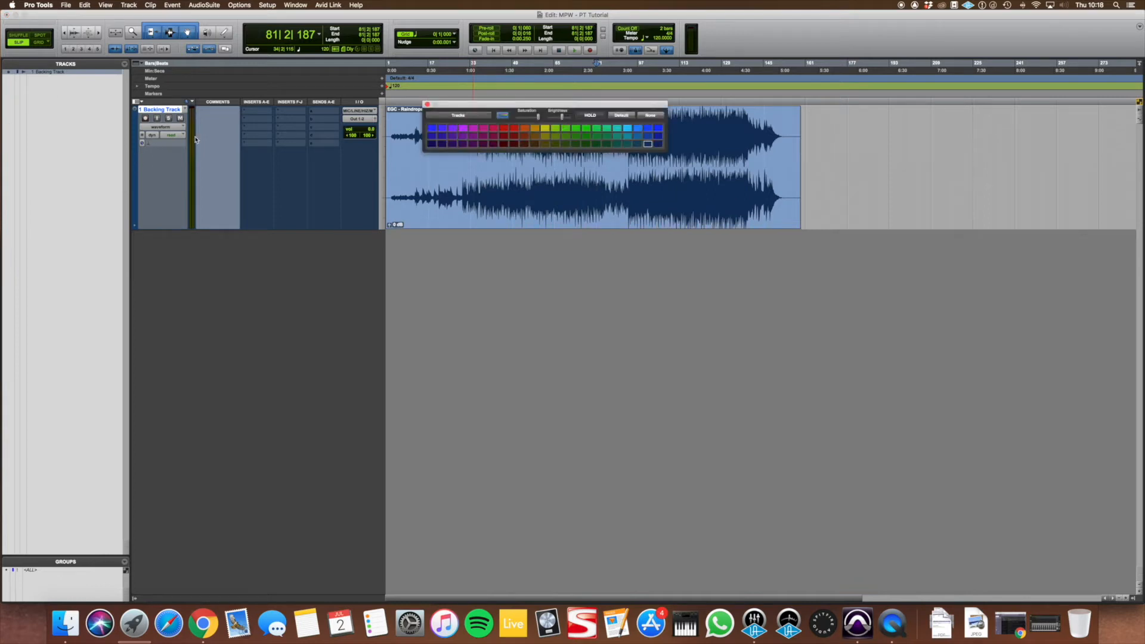
click(607, 136)
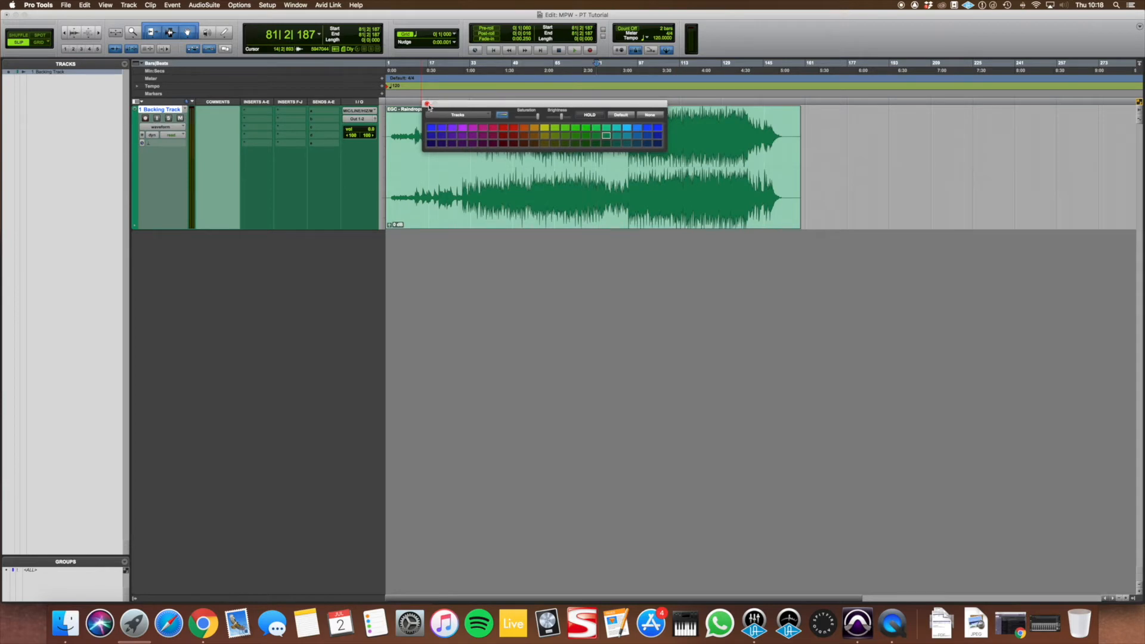
click(427, 105)
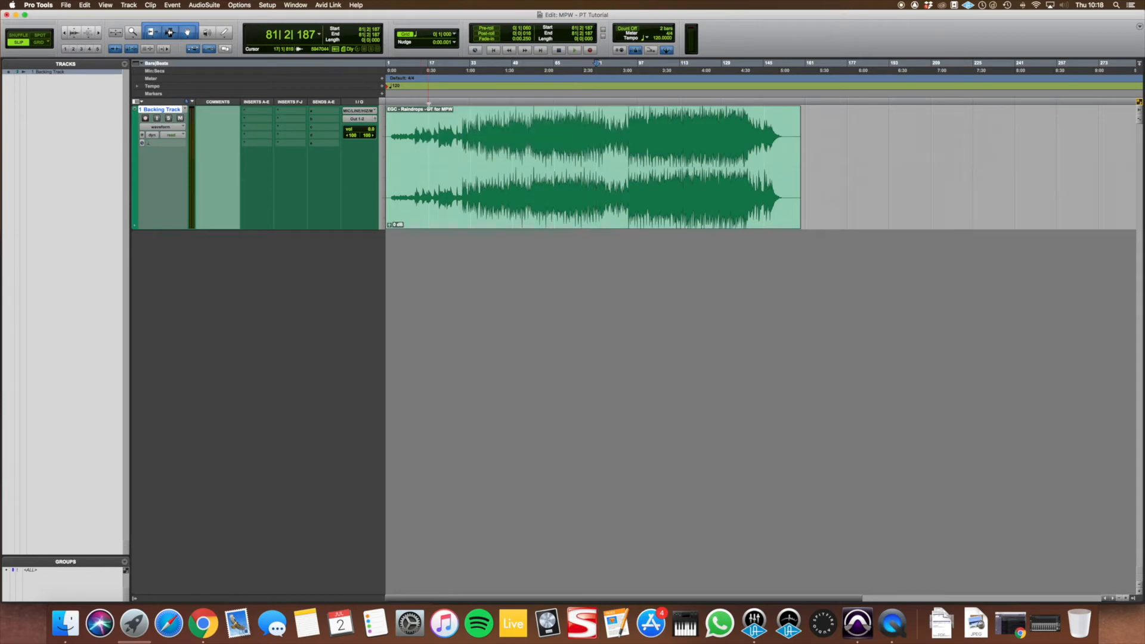
- Route the Backing Track's output to Out 1-2 (Stereo) and play it from the start of the louder section at about 3:00
click(358, 120)
mouse_move(359, 120)
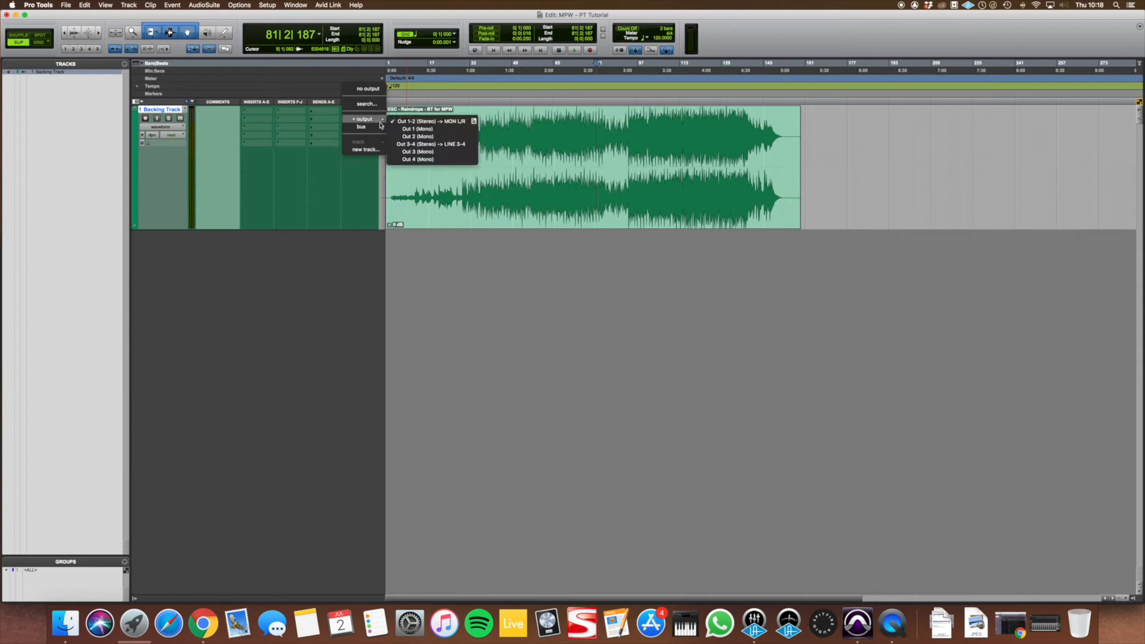
click(464, 122)
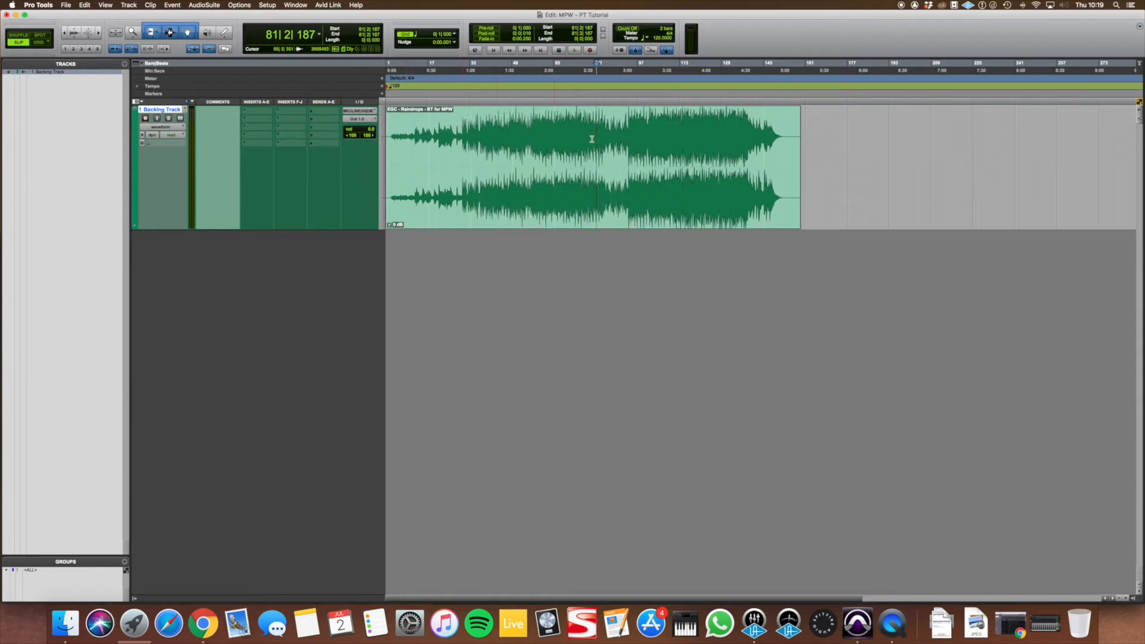
click(630, 134)
key(space)
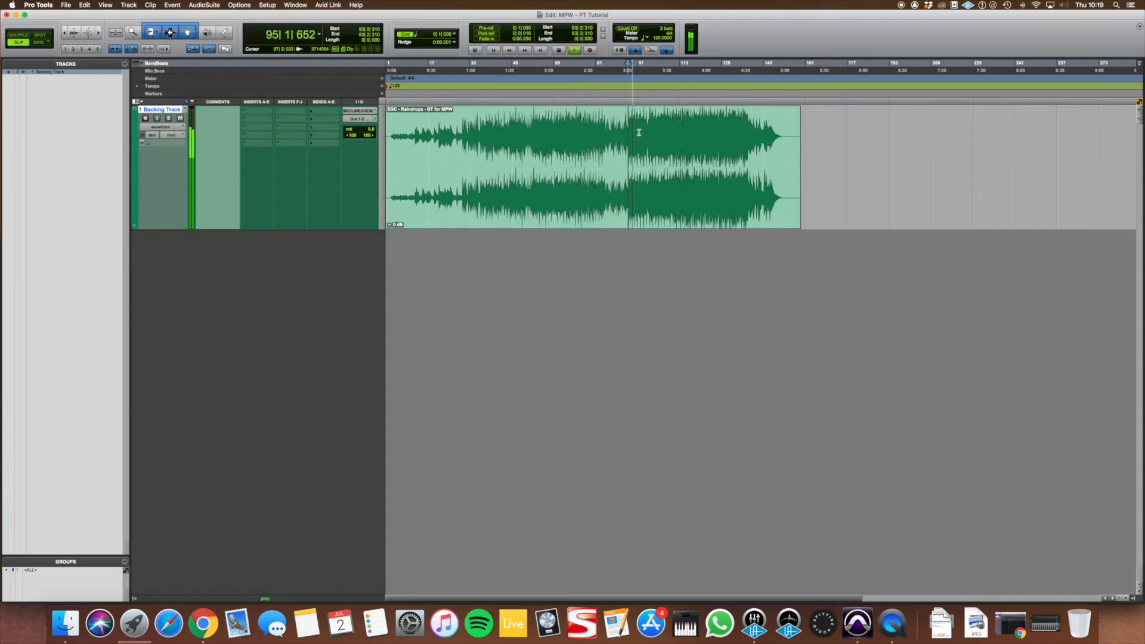
- Stop playback, place the edit cursor at about bar 71 in the Backing Track clip, and select the whole clip
key(space)
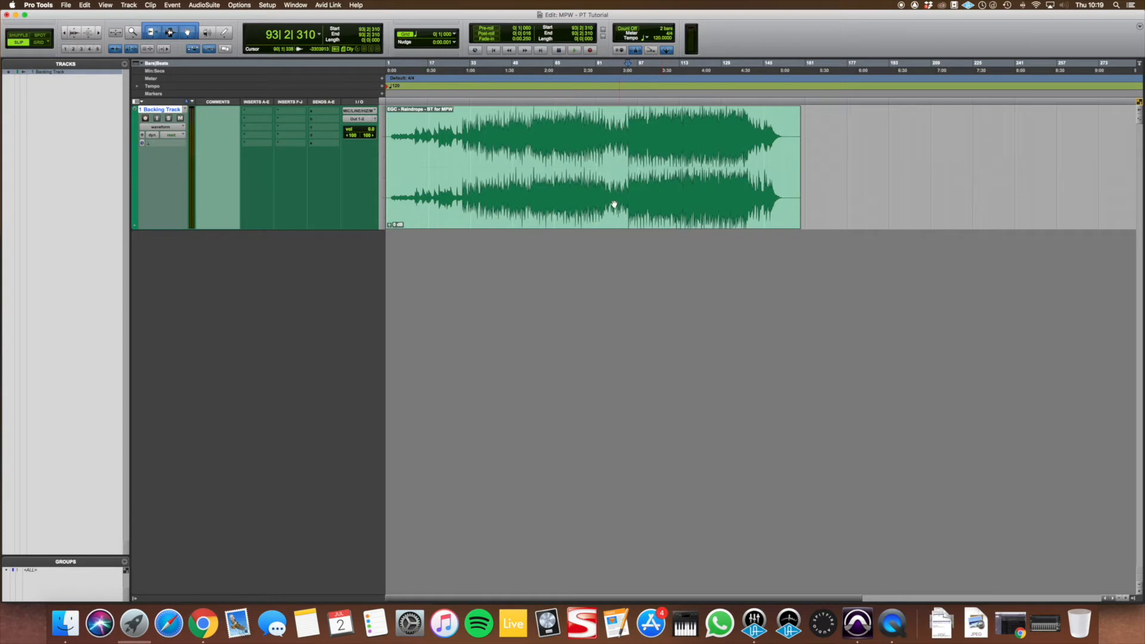
click(574, 202)
click(572, 134)
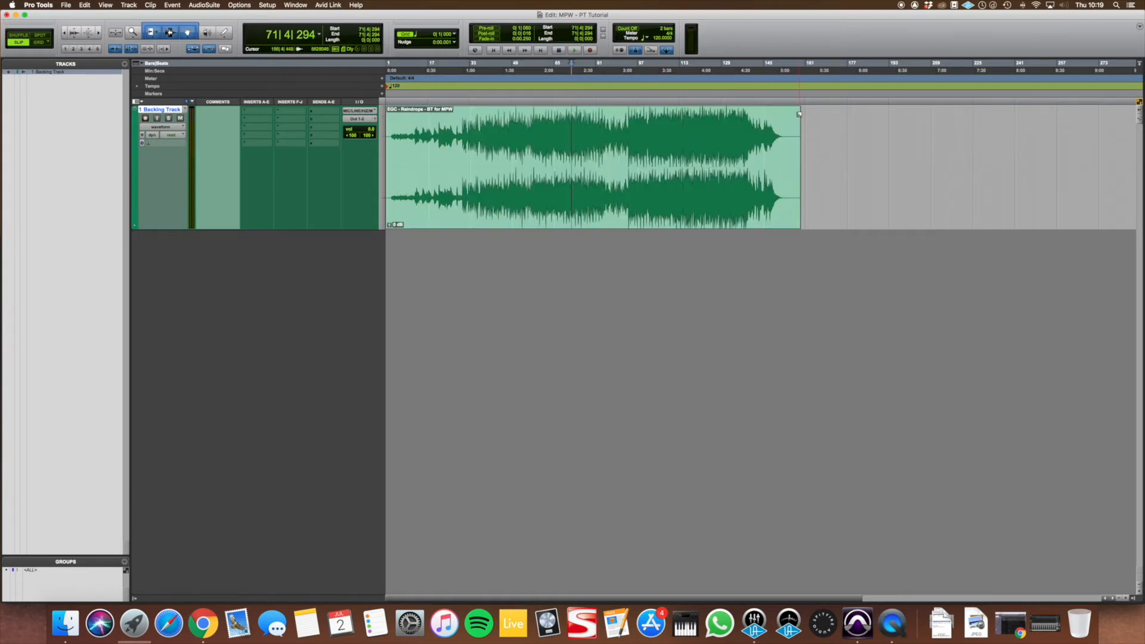
click(606, 205)
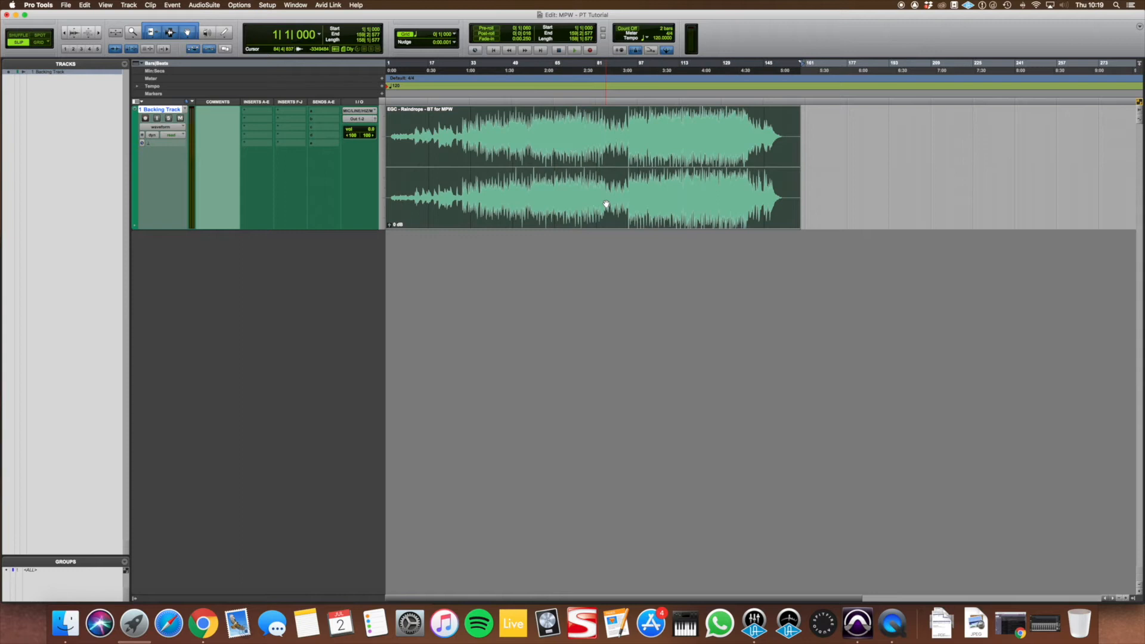
- Select the range from about 1:57 to 2:29 in the Backing Track clip, clear it, and reselect the whole clip
click(597, 143)
drag(540, 136, 581, 136)
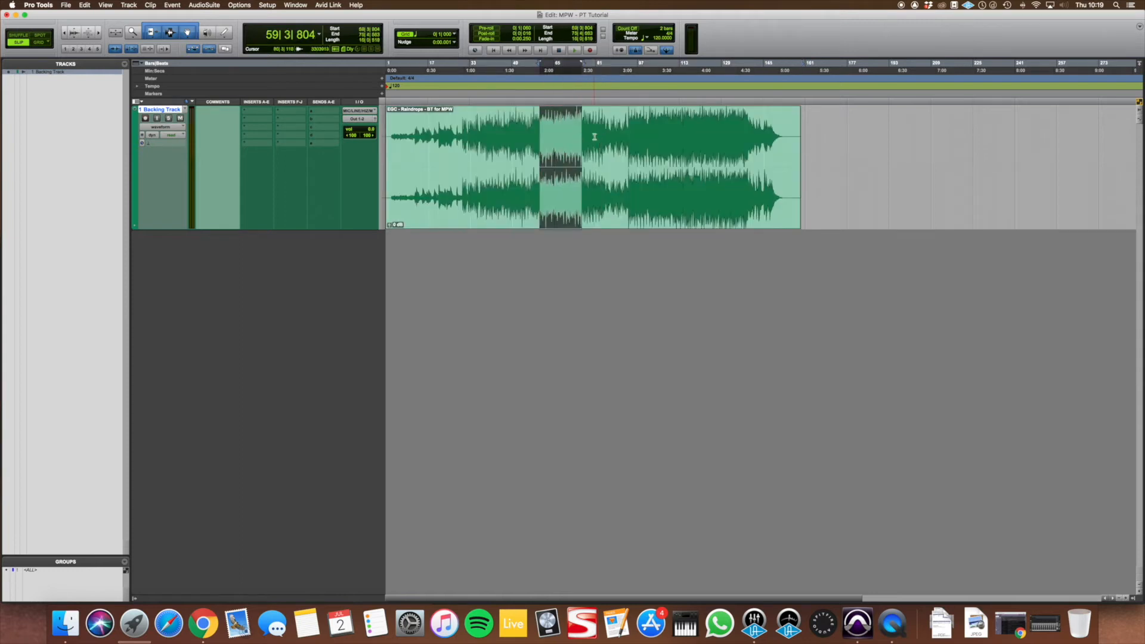
click(595, 137)
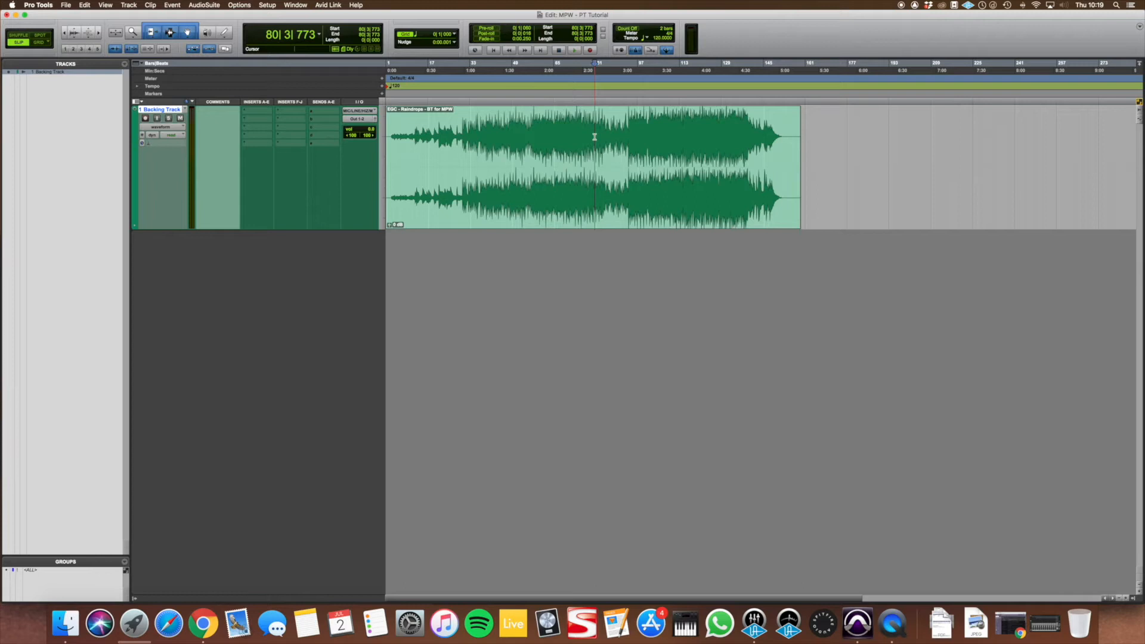
click(795, 167)
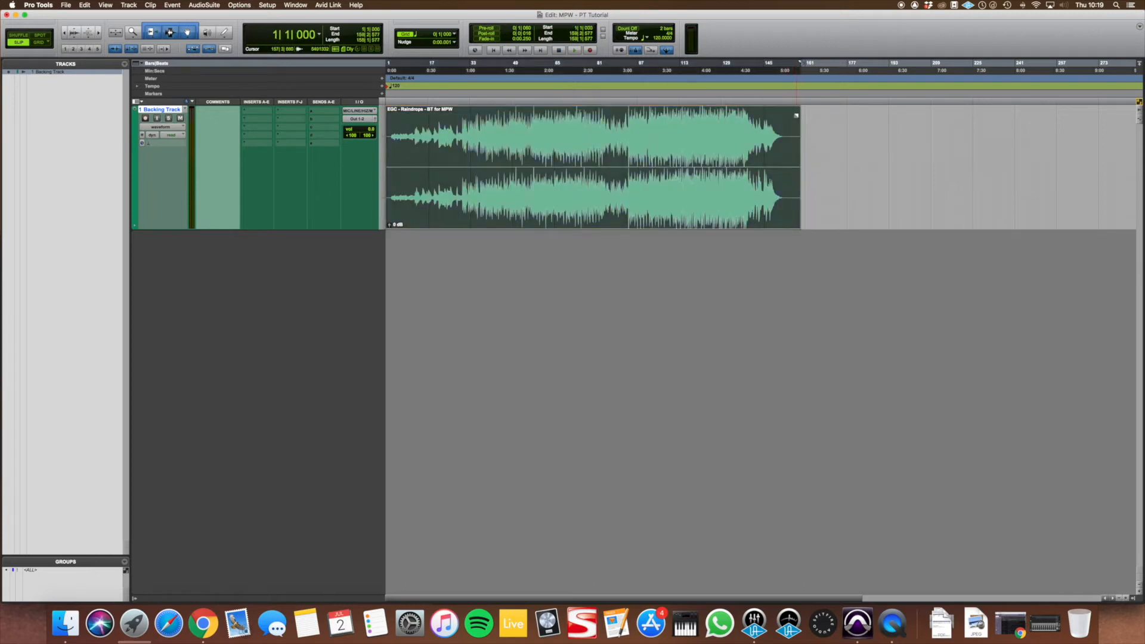
click(797, 116)
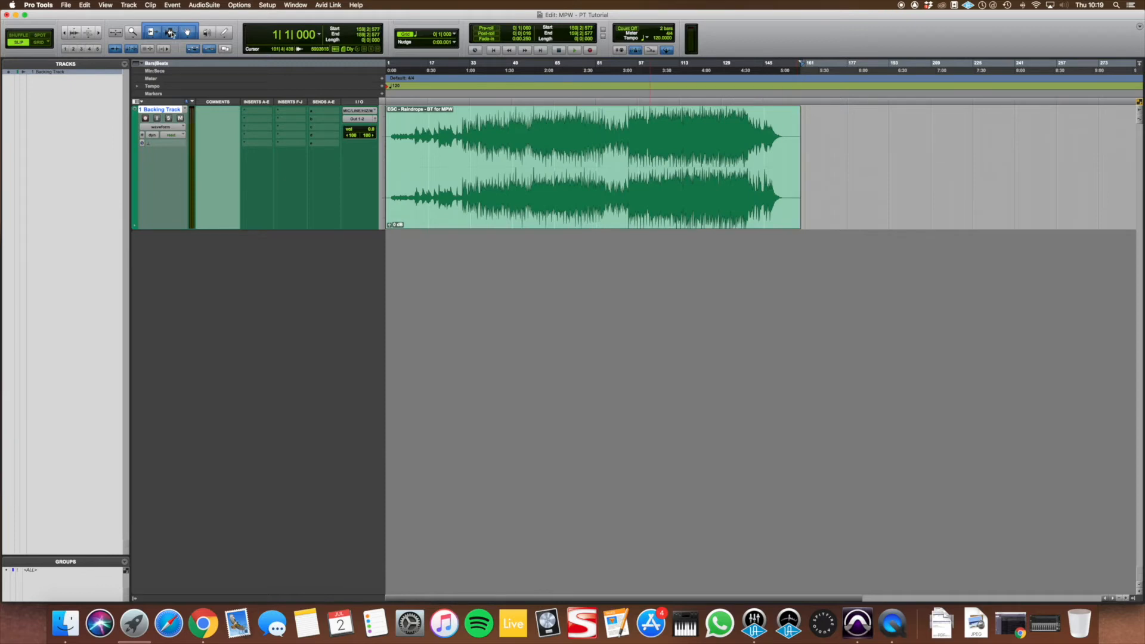
- Try the Selector, Grabber and Trim tools individually on the Backing Track clip, and switch back to the Smart Tool
click(171, 33)
click(572, 142)
click(192, 33)
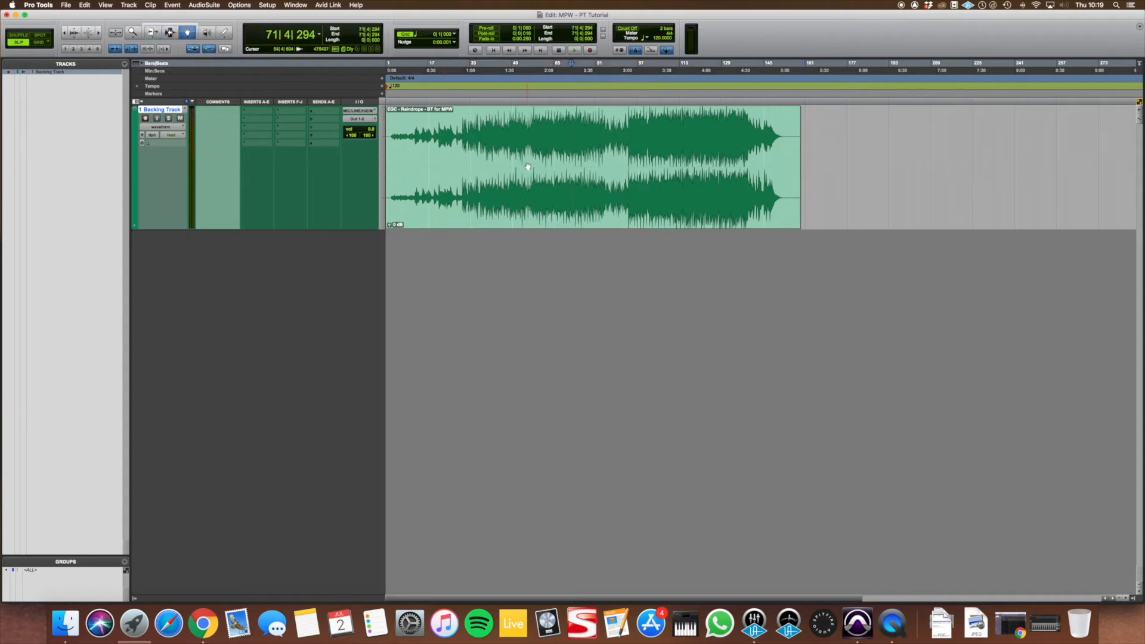
key(super+a)
click(152, 34)
mouse_move(788, 147)
mouse_down()
mouse_move(774, 147)
mouse_move(794, 147)
mouse_up()
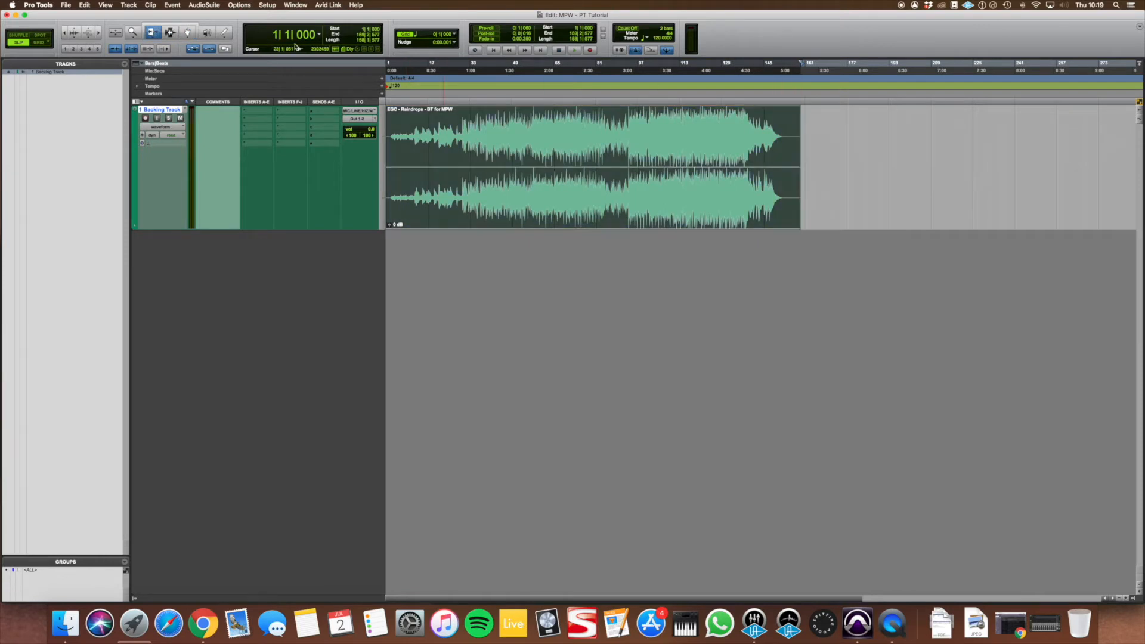
click(187, 29)
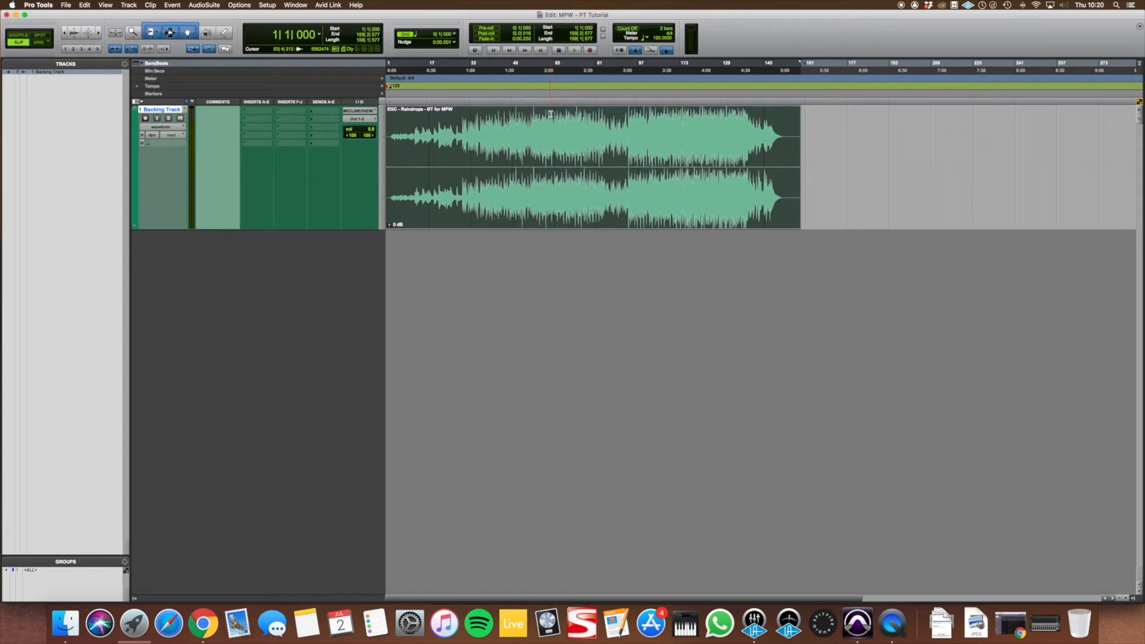
- Create a click track and set its Click II sounds to Marimba 1 Acc for Click 1 and Marimba 1 for Click 2
click(136, 5)
click(216, 212)
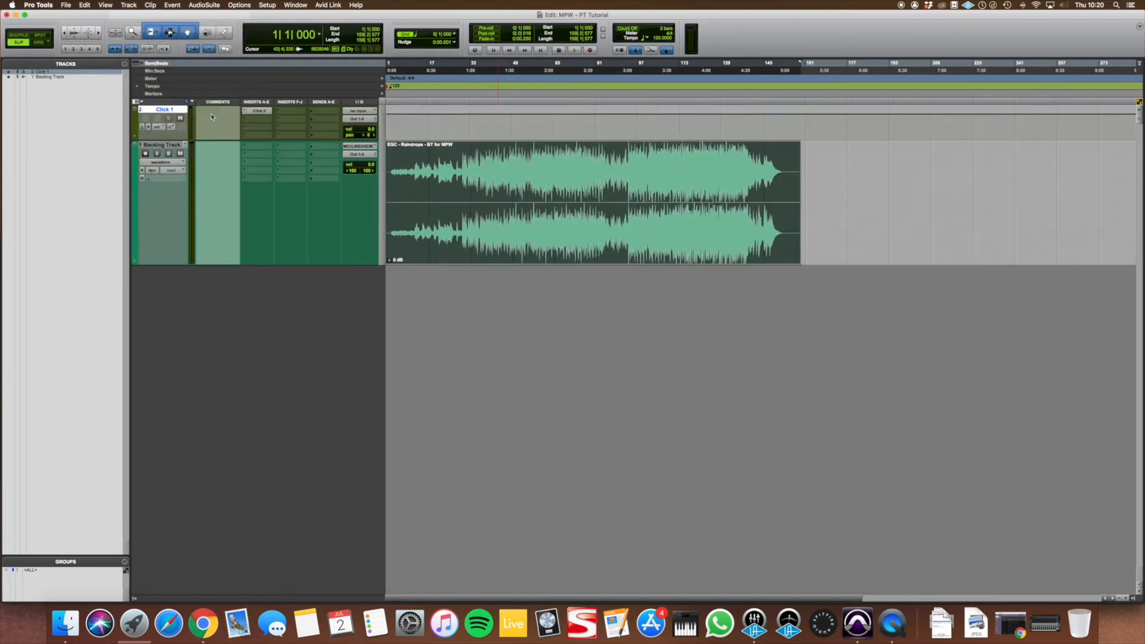
click(258, 110)
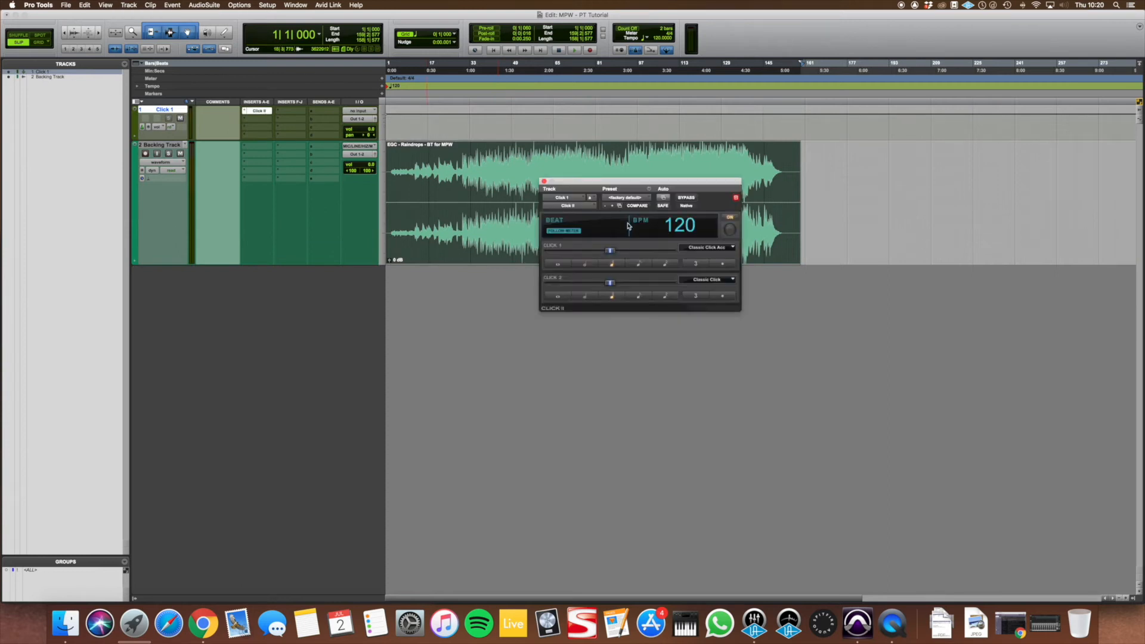
click(701, 248)
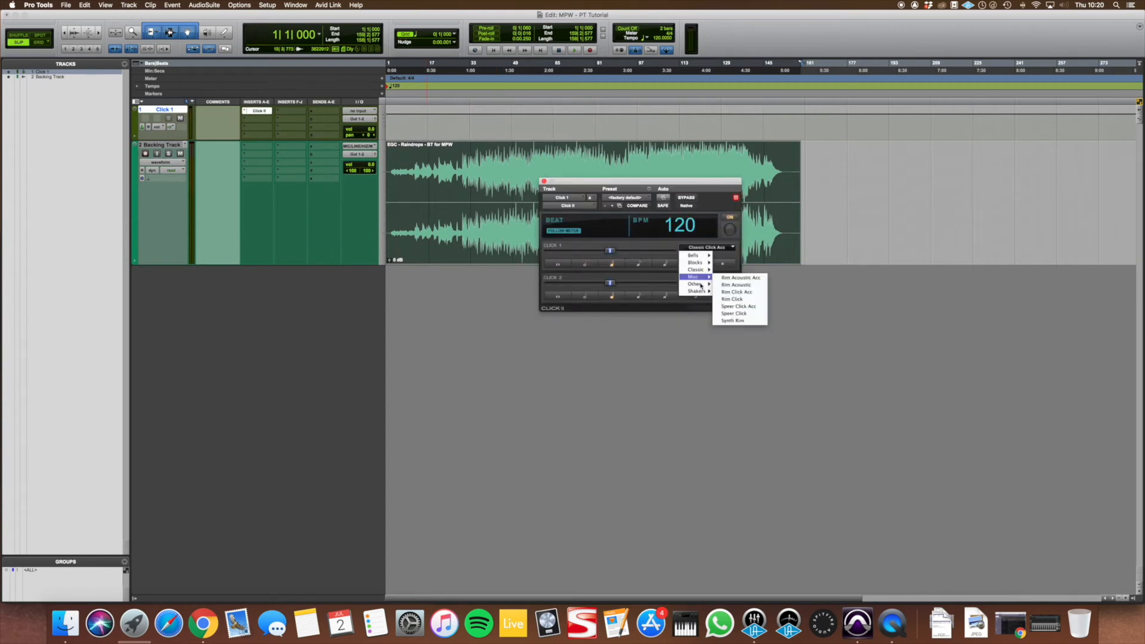
click(739, 296)
click(707, 280)
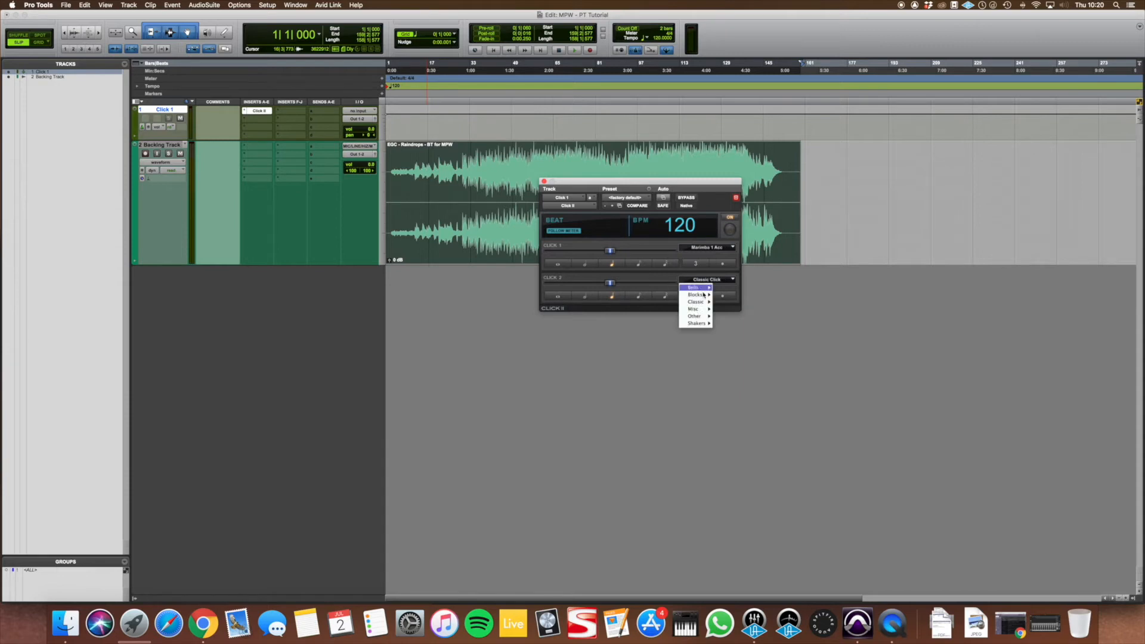
mouse_move(695, 316)
click(746, 237)
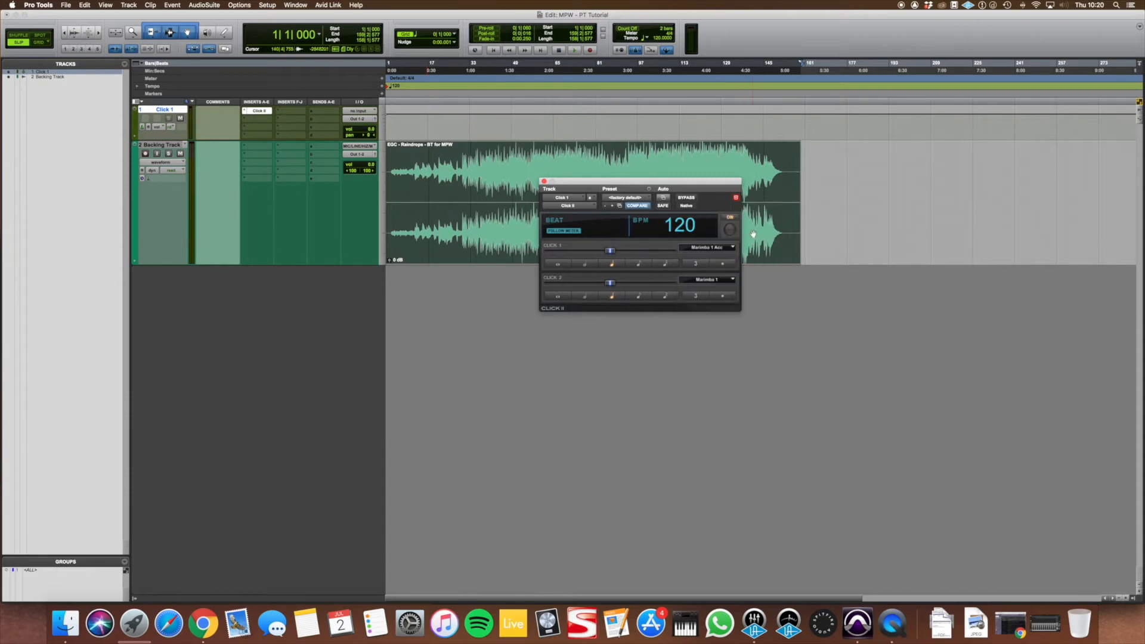
- Solo the click track, audition playback from about 2:00, stop it, and clear the solos on the click and backing tracks
click(537, 123)
click(169, 118)
key(space)
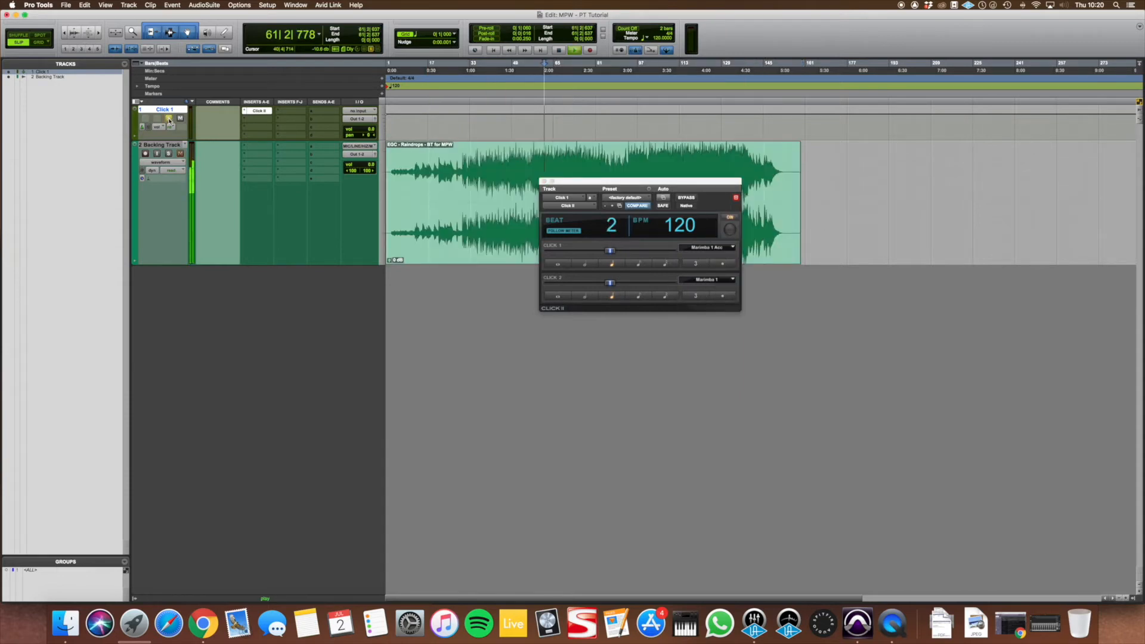
key(space)
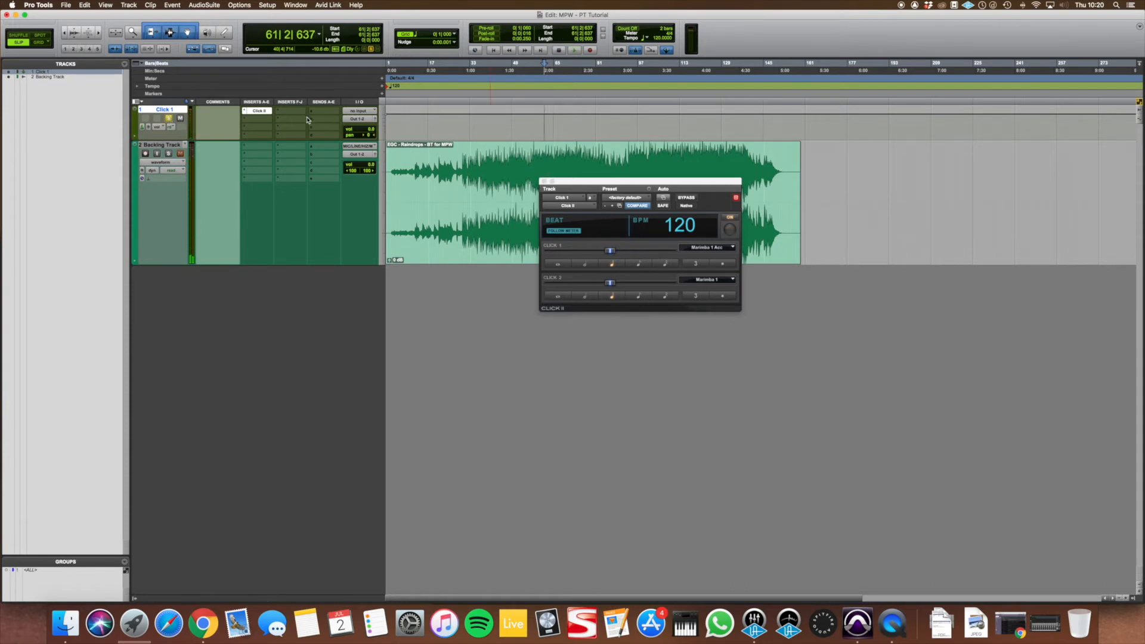
click(169, 118)
click(168, 154)
click(169, 155)
- Set the session tempo to 53 BPM and select from about bar 20 to bar 47 across both tracks
click(658, 38)
text(53)
key(Return)
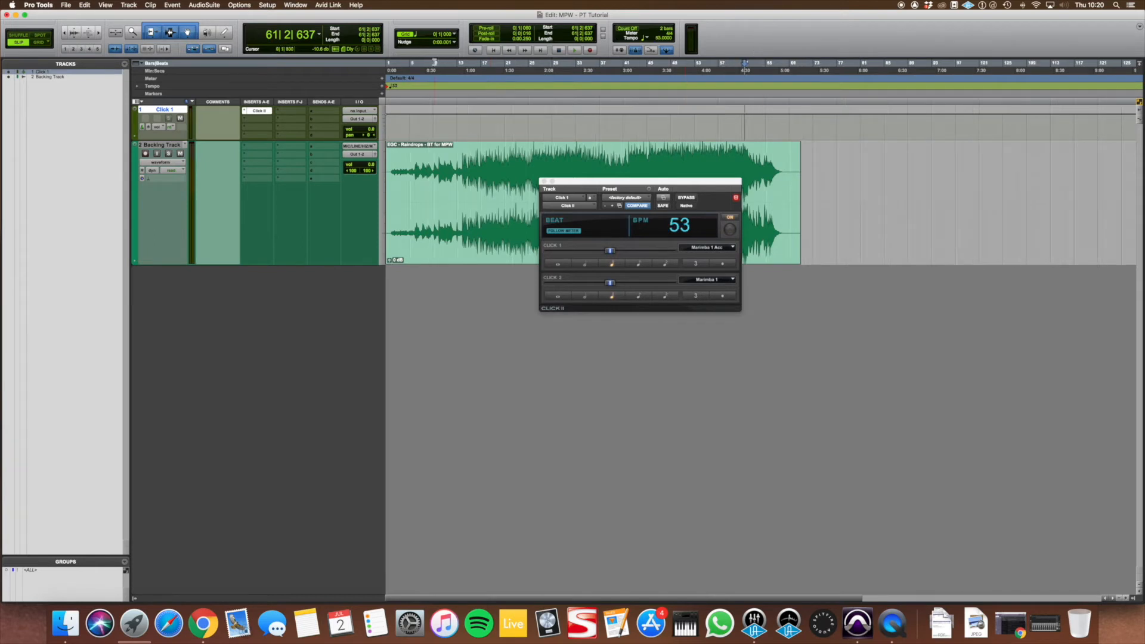
drag(502, 133, 664, 172)
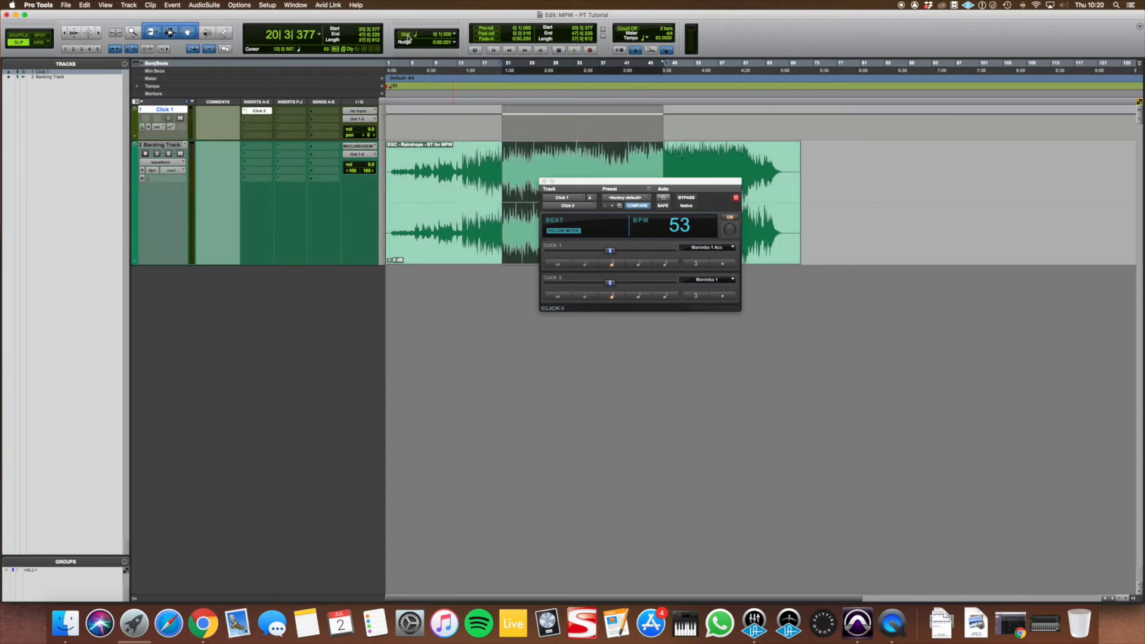
click(408, 37)
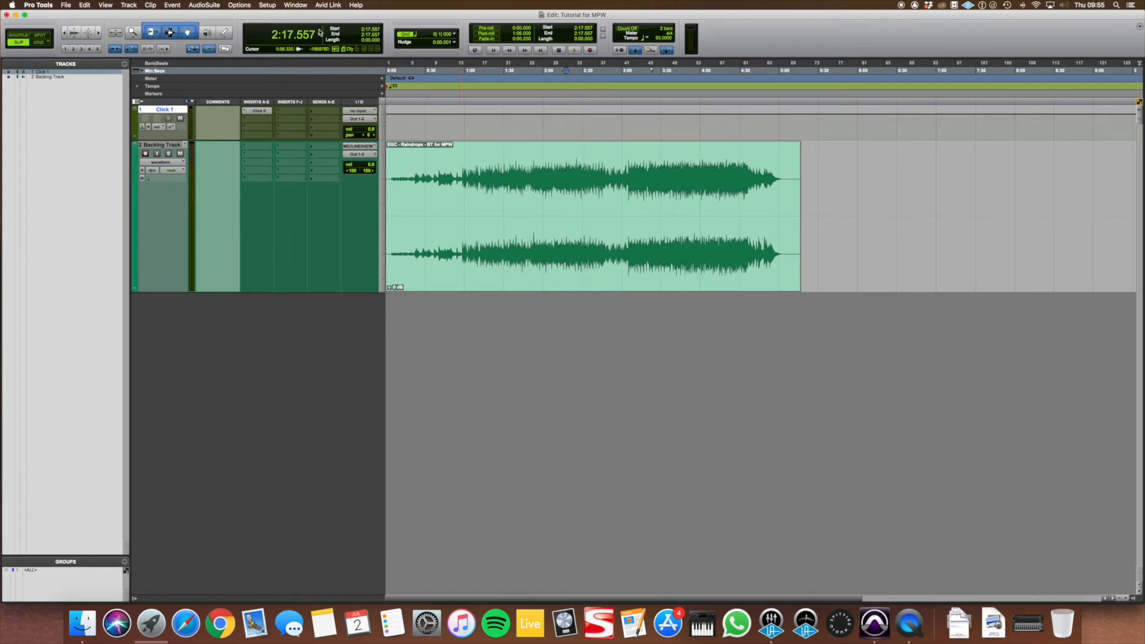
- Using the Mix and Edit windows, set the Backing Track's volume to -0.2 dB and Click 1's to -0.7 dB, with Click 1's pan centred
click(295, 6)
click(297, 54)
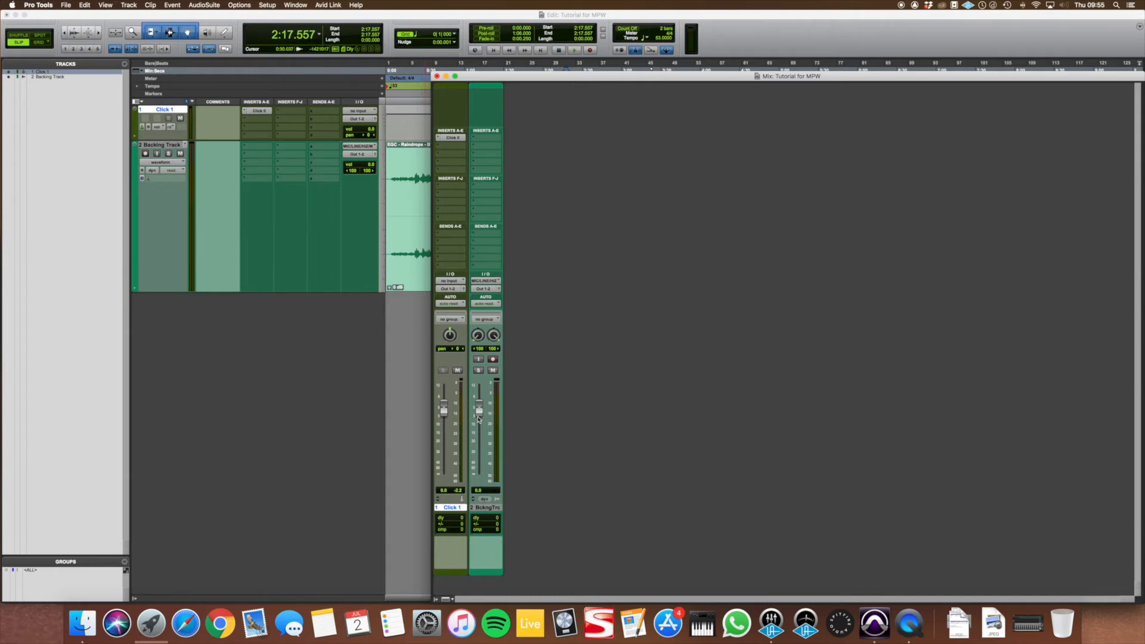
click(360, 241)
drag(371, 165, 365, 138)
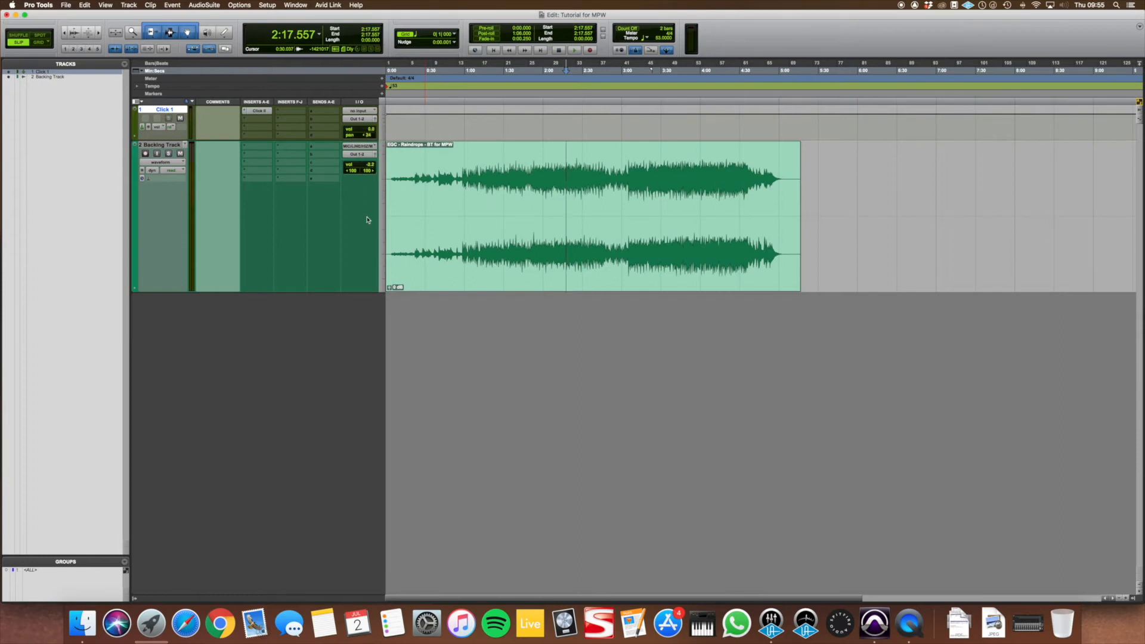
key(super+equal)
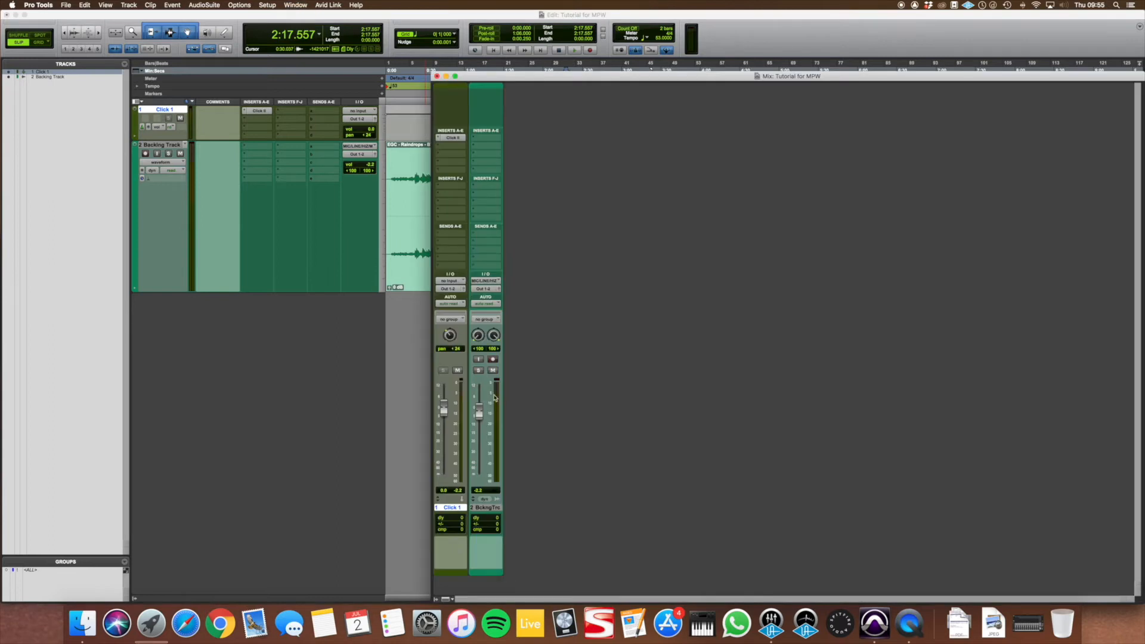
alt+click(450, 338)
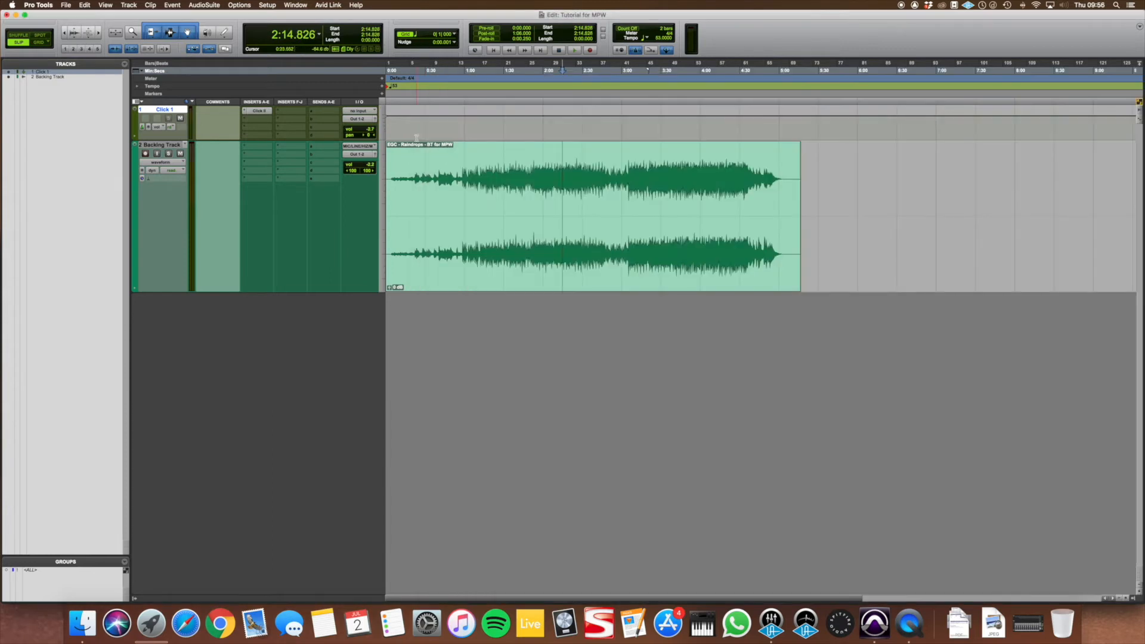
- Create two new mono audio tracks and place them below the Backing Track
click(133, 5)
click(136, 15)
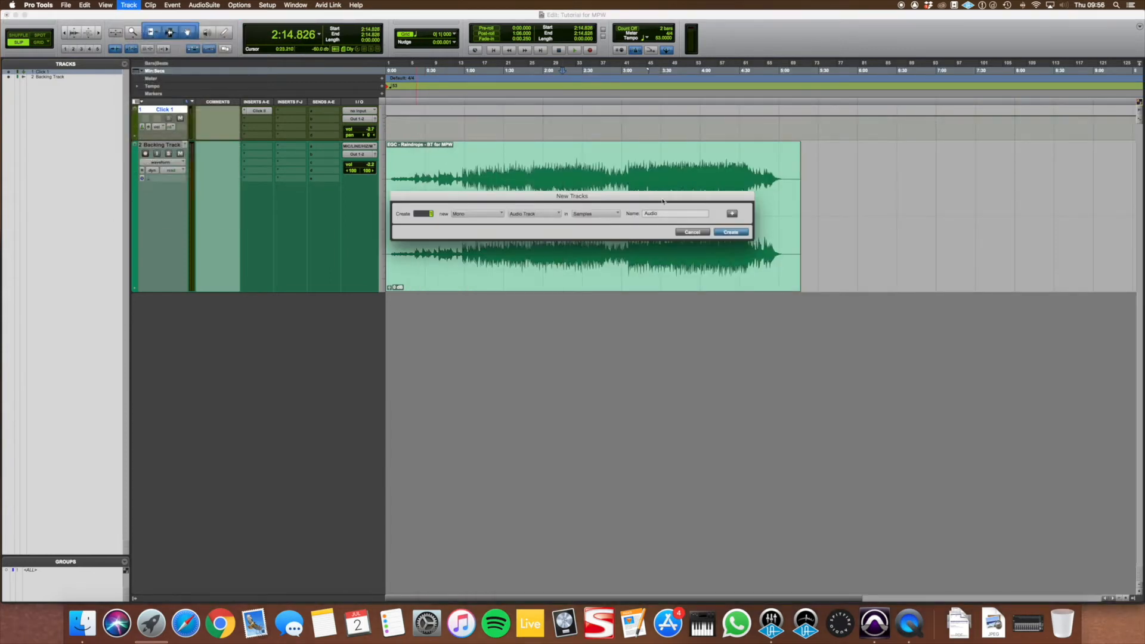
text(2)
key(Return)
drag(157, 145, 153, 304)
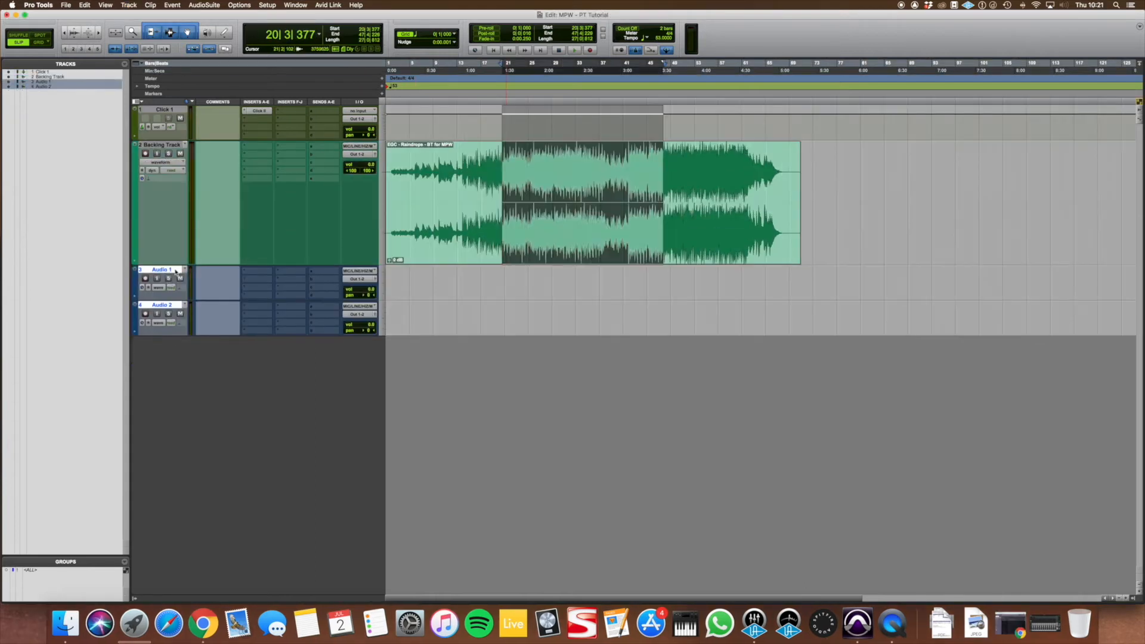
- Rename the two new audio tracks as Gtr Amp and Gtr Room
double_click(174, 271)
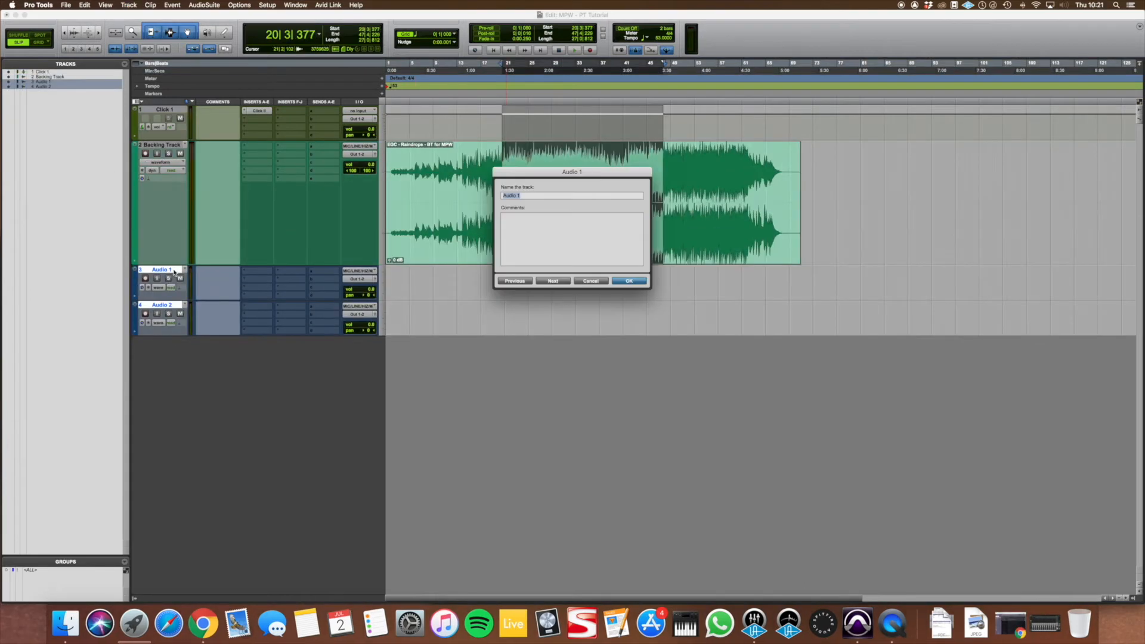
text(Gtr Amp)
click(558, 283)
text(Gtr Room)
key(Return)
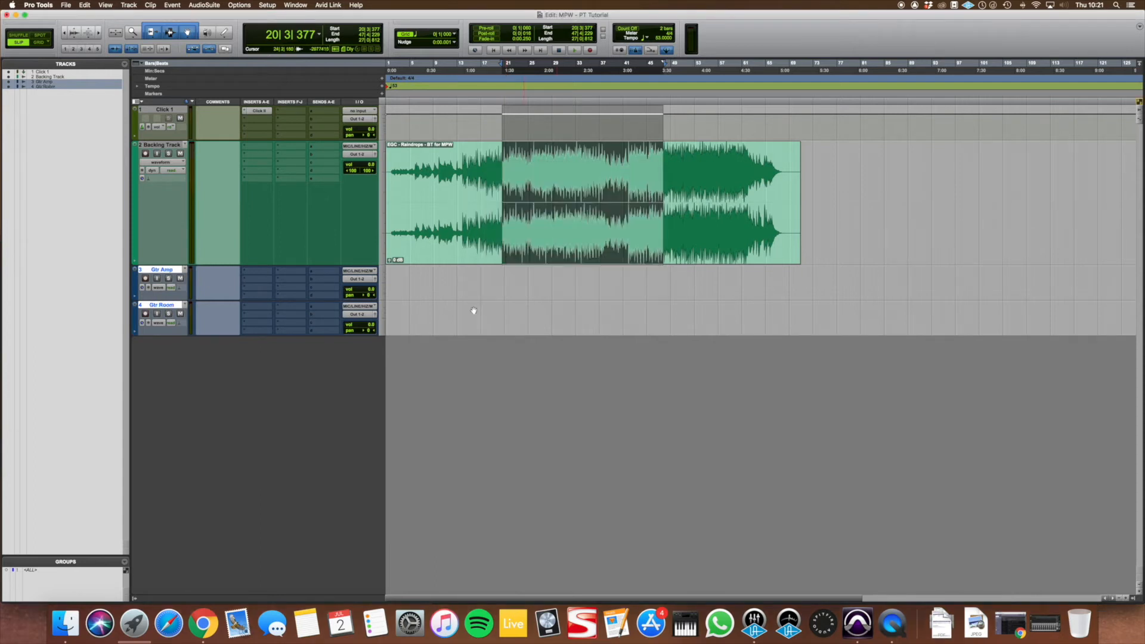
- Group the Gtr Amp and Gtr Room tracks as a Mix/Edit group named Gtr OD, and colour both tracks red
click(129, 5)
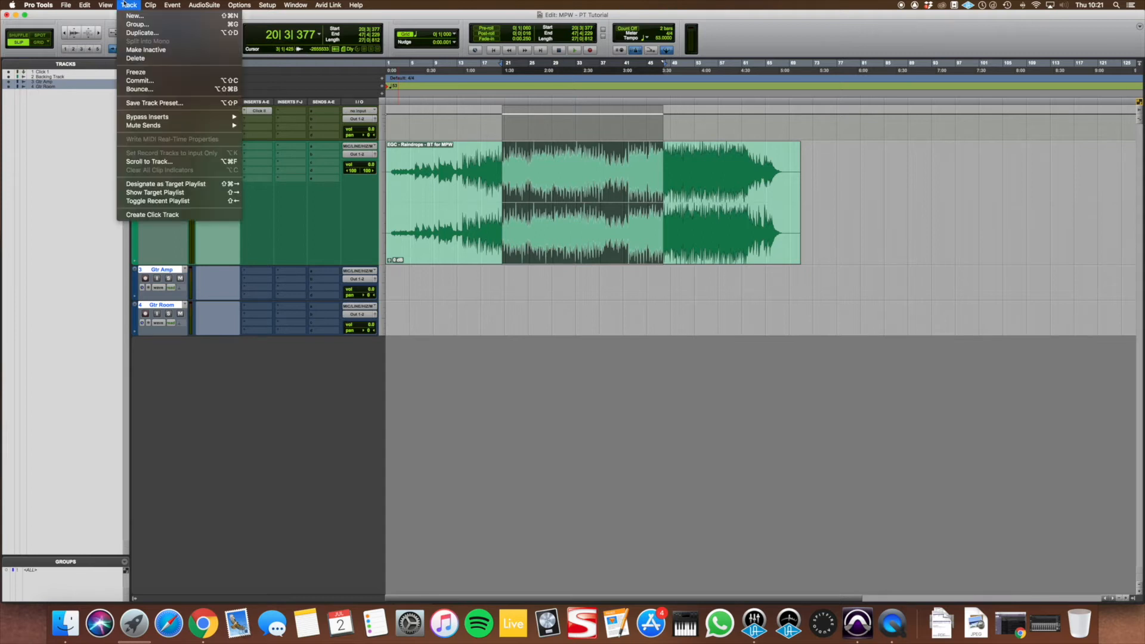
click(137, 25)
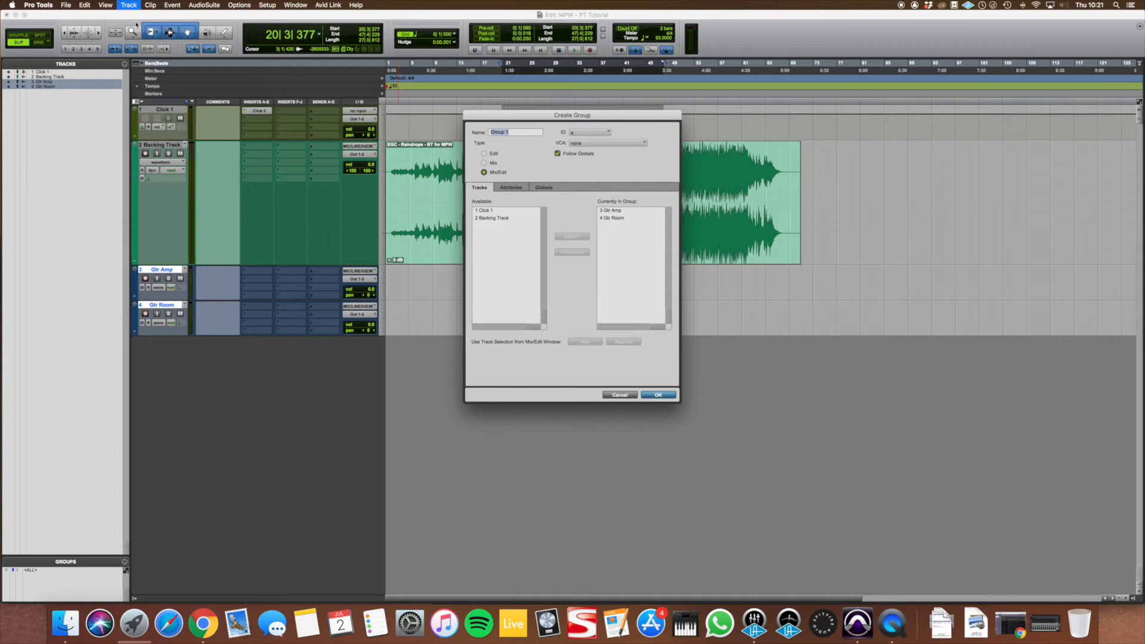
text(Gtr OD)
key(Return)
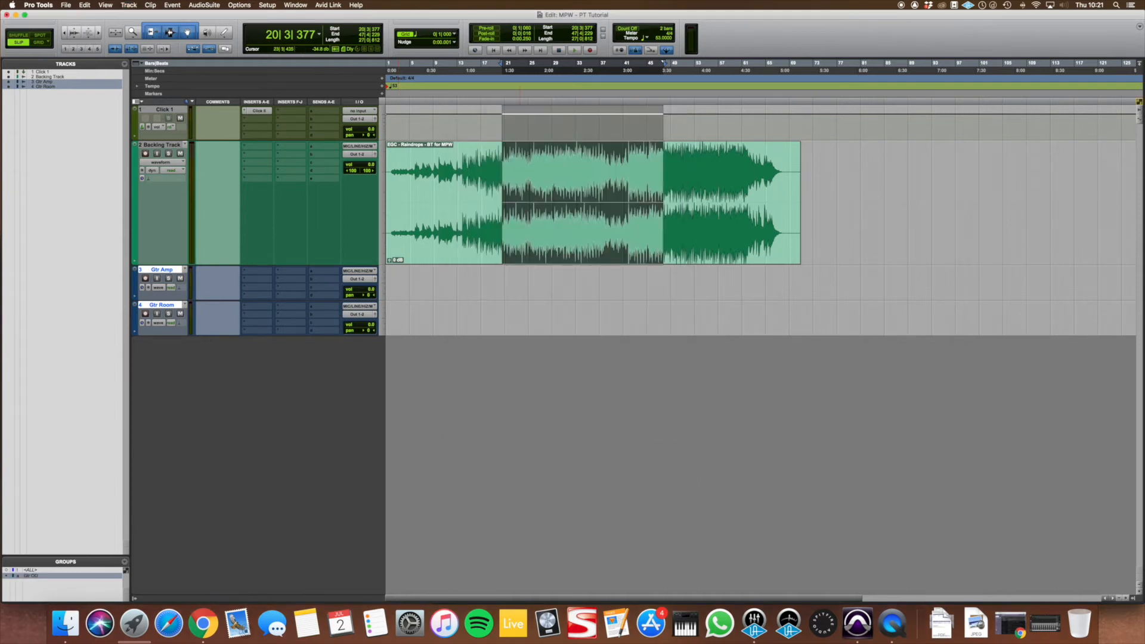
click(89, 578)
click(89, 578)
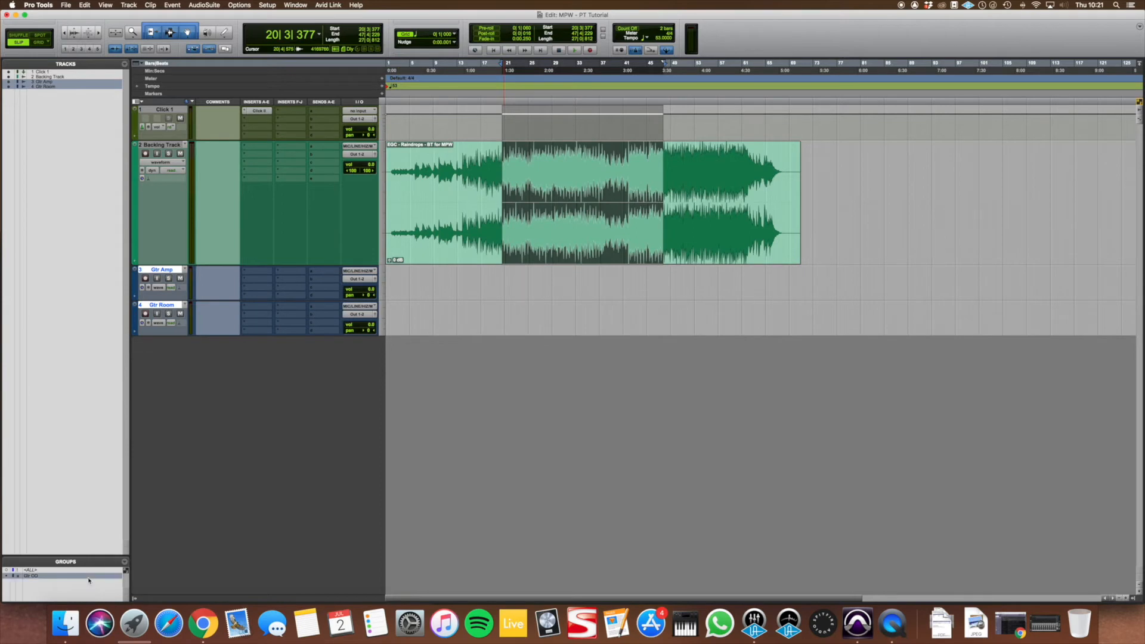
double_click(136, 285)
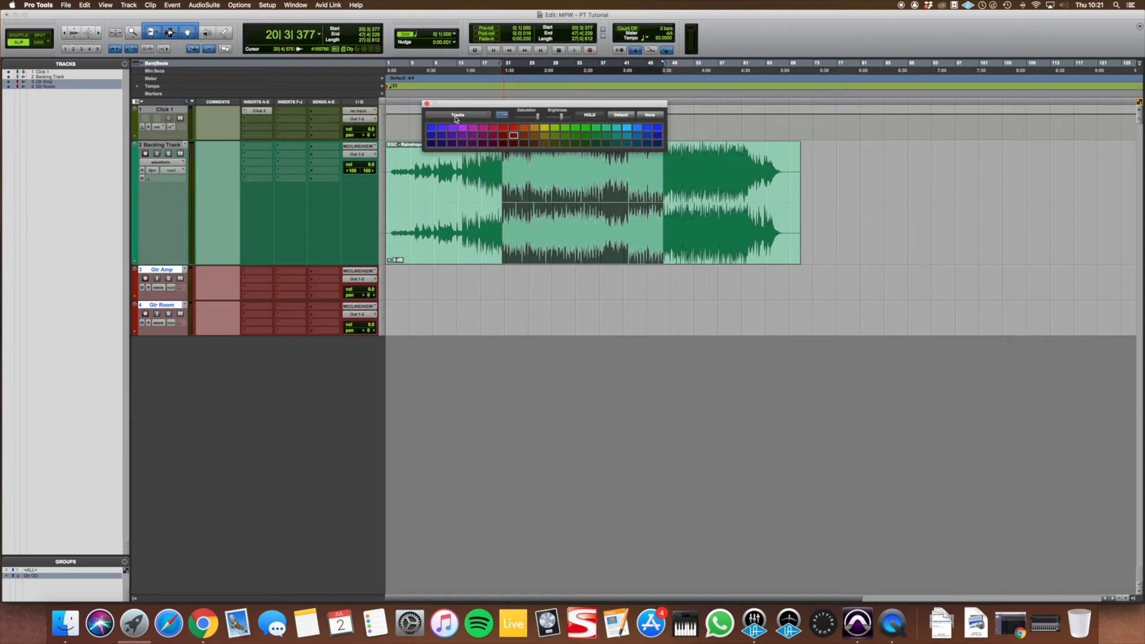
click(428, 104)
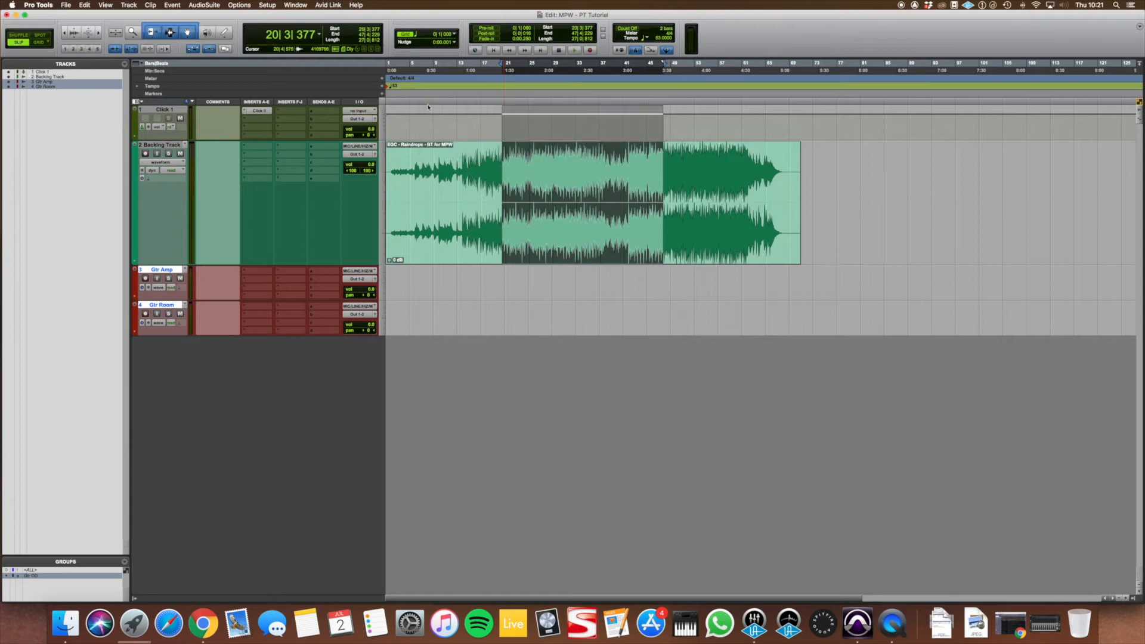
- Set the Gtr Amp input to MIC/LINE/HIZ / MIC/LINE.L (Mono) and choose the Gtr Room track's interface input
click(376, 275)
mouse_move(375, 276)
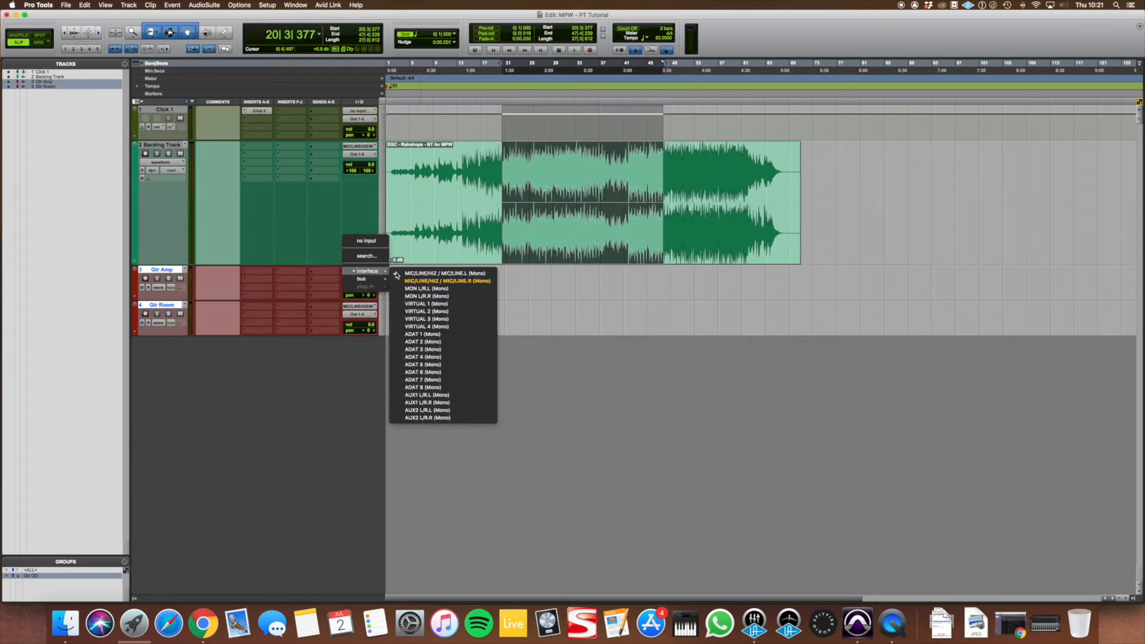
click(465, 274)
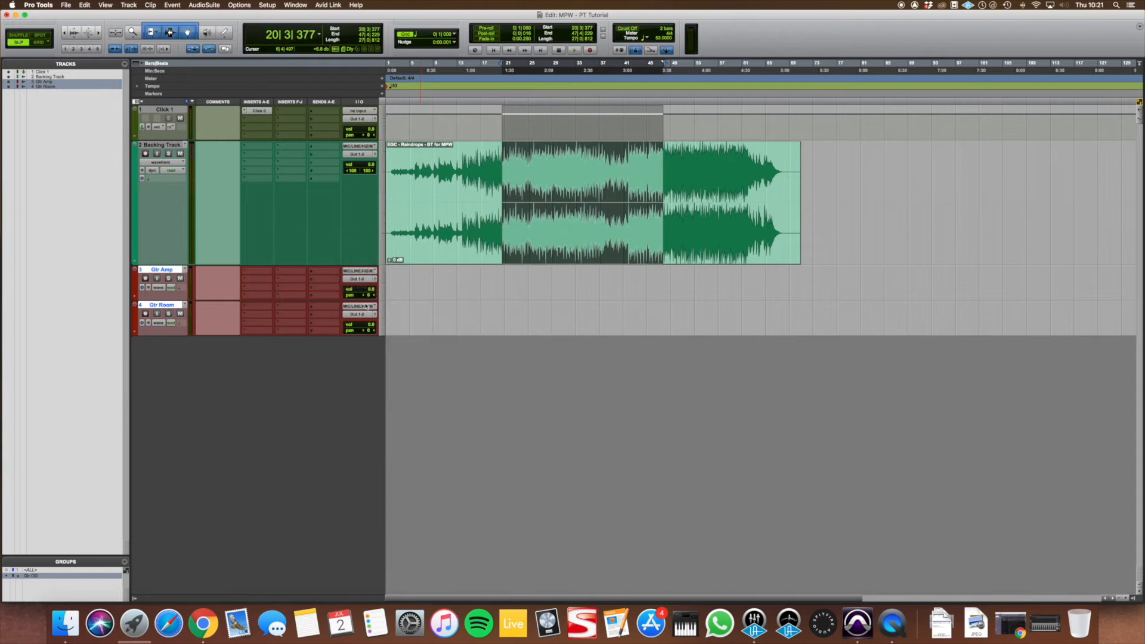
click(359, 306)
click(424, 311)
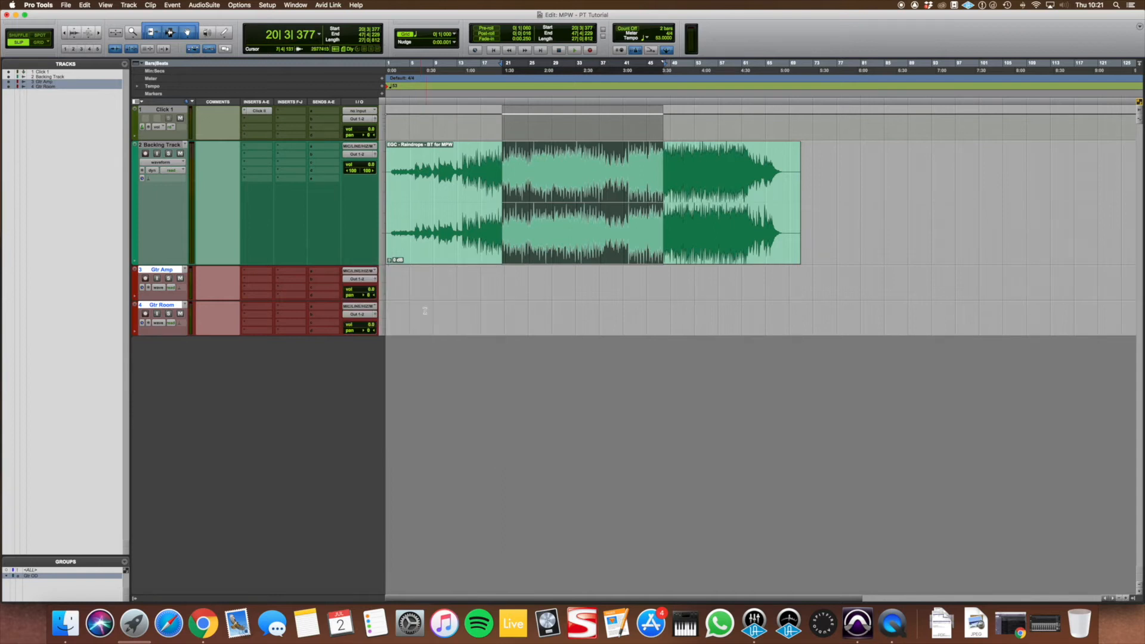
- Record-arm the grouped Gtr Amp and Gtr Room tracks
click(169, 279)
click(169, 278)
drag(429, 278, 603, 305)
click(533, 276)
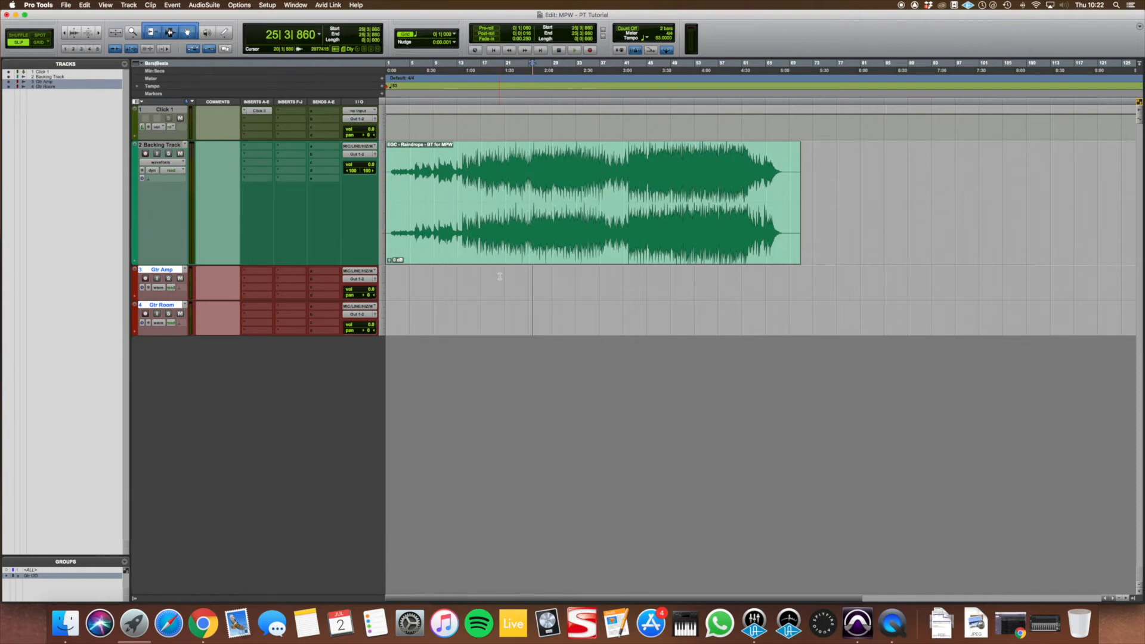
click(146, 279)
- Play the Backing Track from around bars 30 and 32 to find where the guitar recording should start
click(574, 162)
key(super+bracketright)
key(super+bracketright)
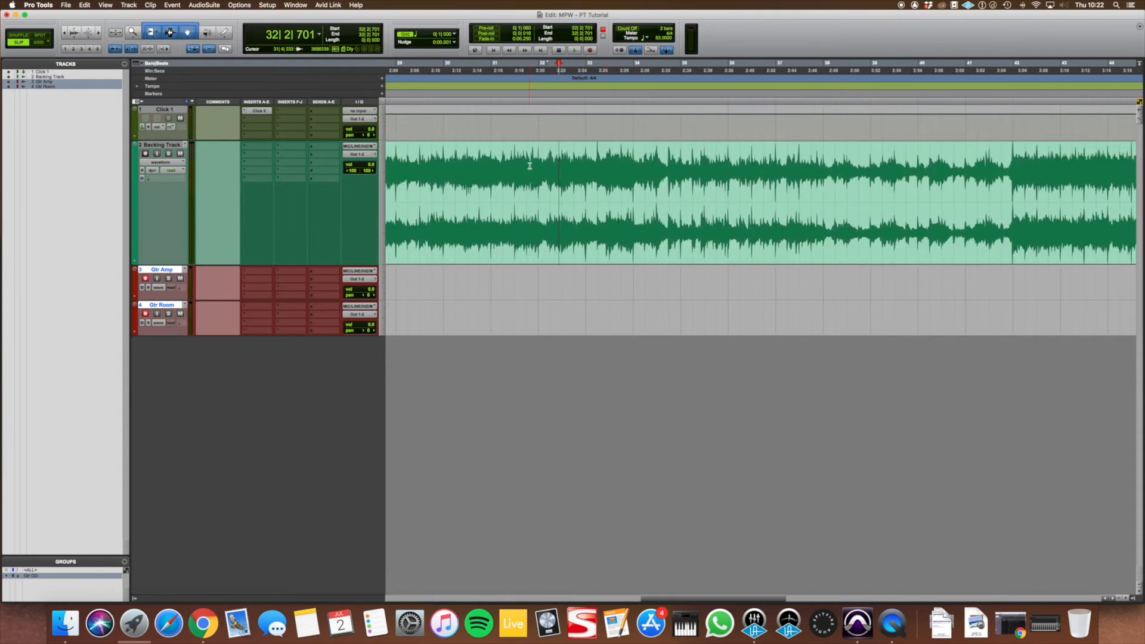
click(453, 154)
key(space)
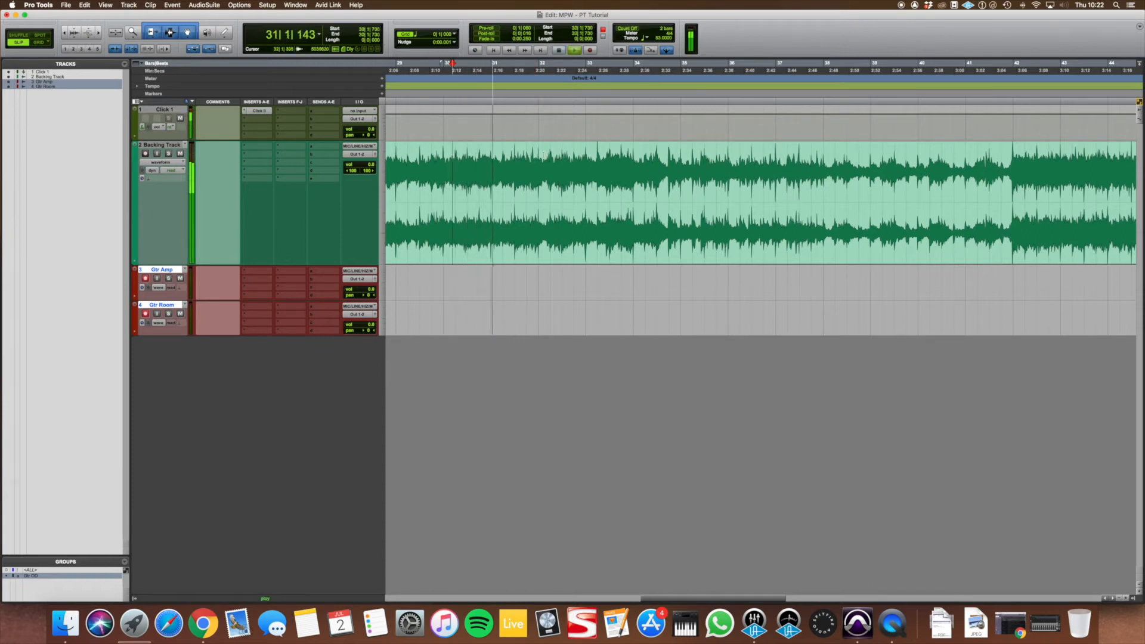
click(564, 156)
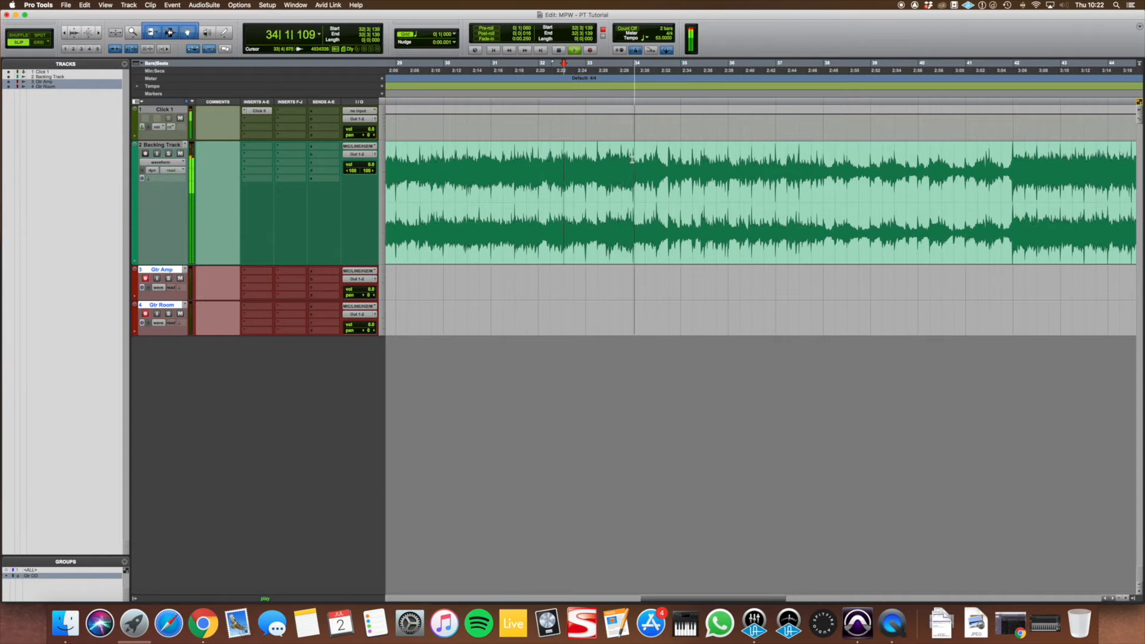
key(space)
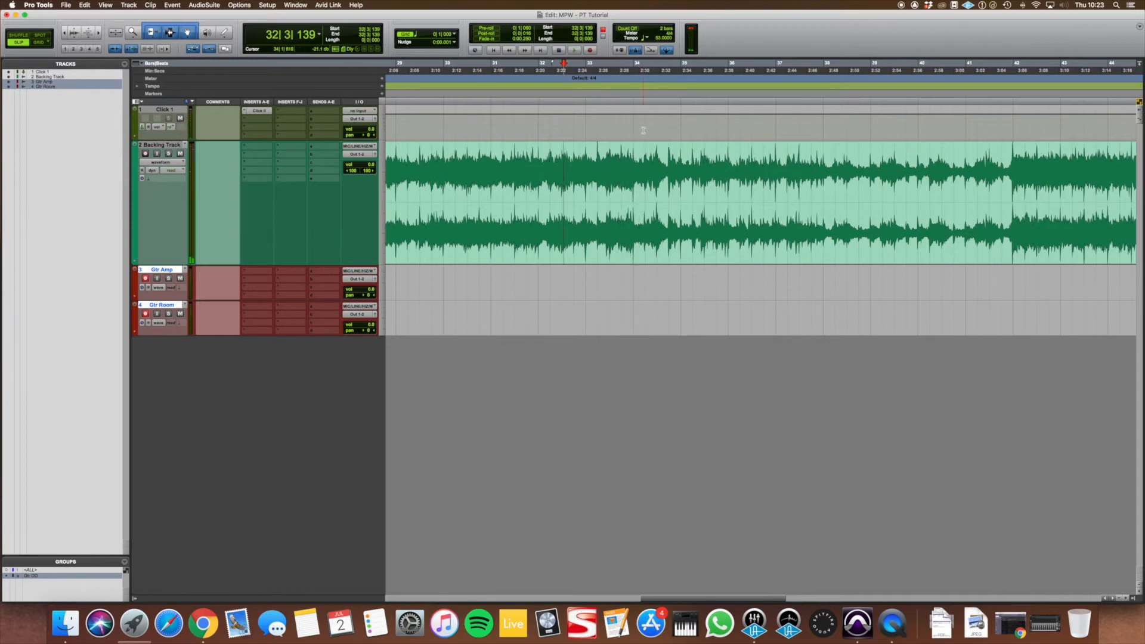
- Switch the edit mode to Grid and place the edit cursor on the Backing Track at 33|1|000
click(633, 170)
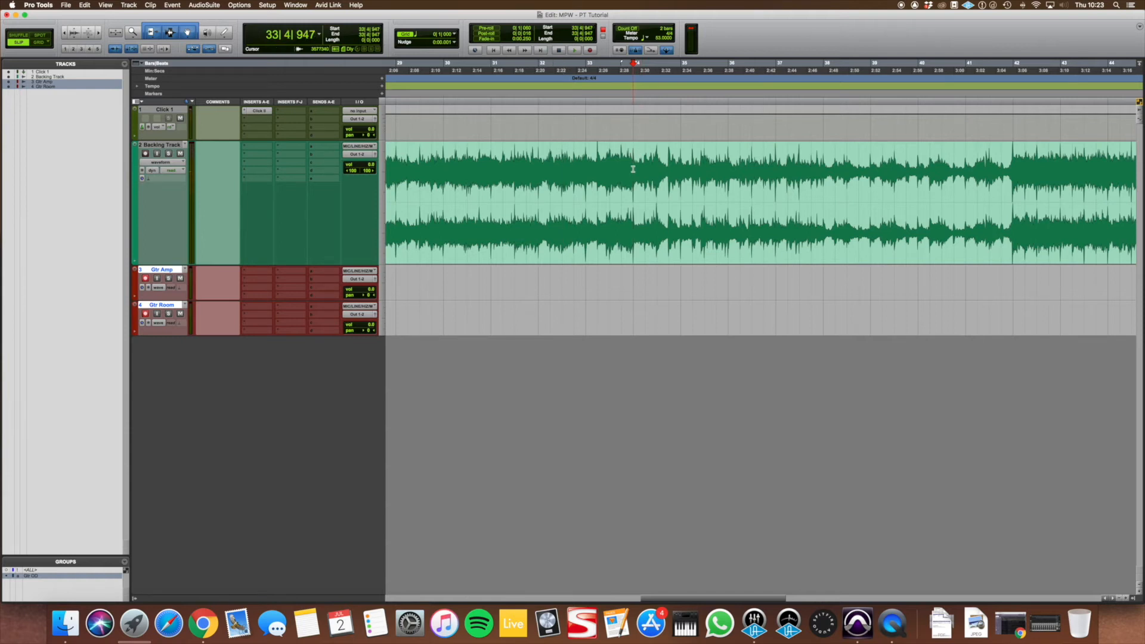
click(586, 162)
click(604, 160)
click(585, 160)
click(39, 42)
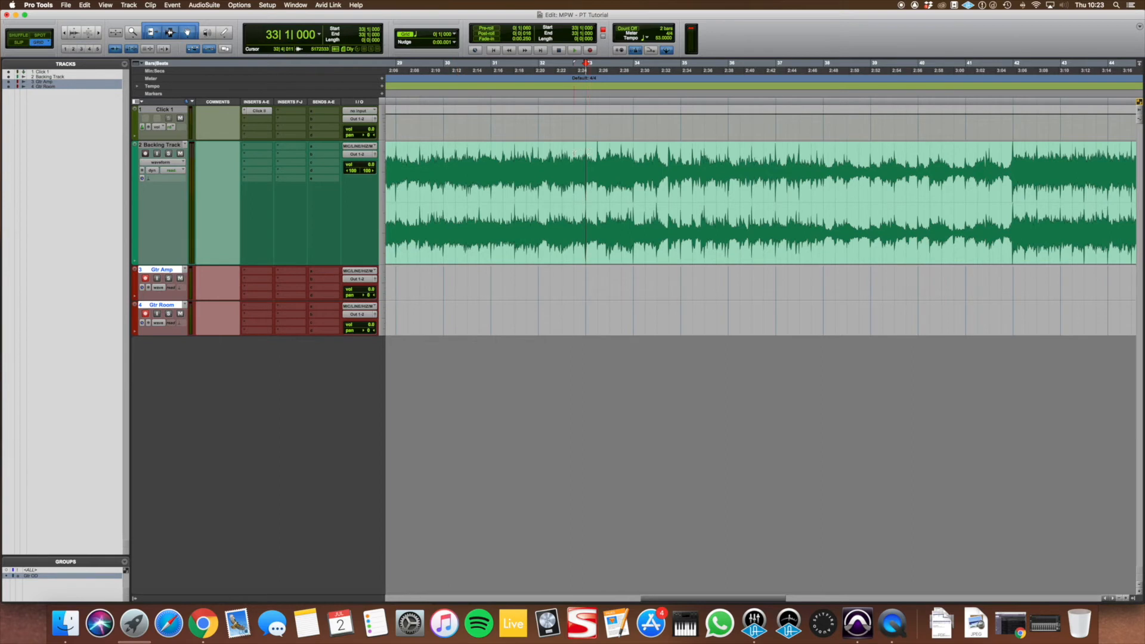
click(527, 158)
click(622, 160)
click(633, 159)
click(587, 156)
- Create a marker named Rec Start at bar 33
key(super+bracketright)
key(super+bracketright)
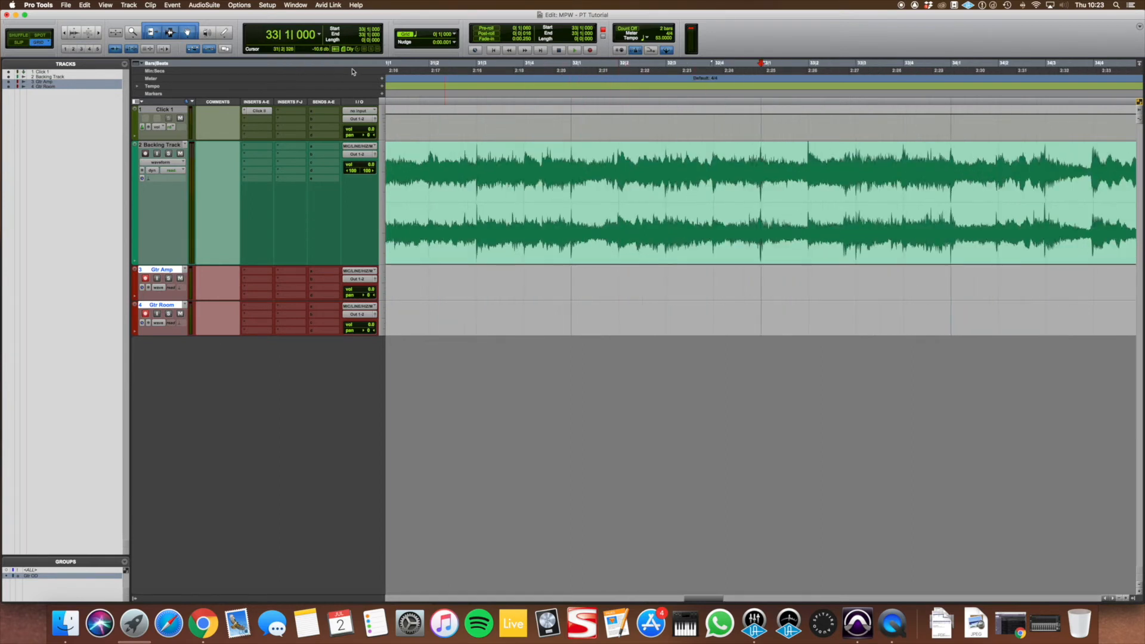
click(382, 93)
text(Rec Start)
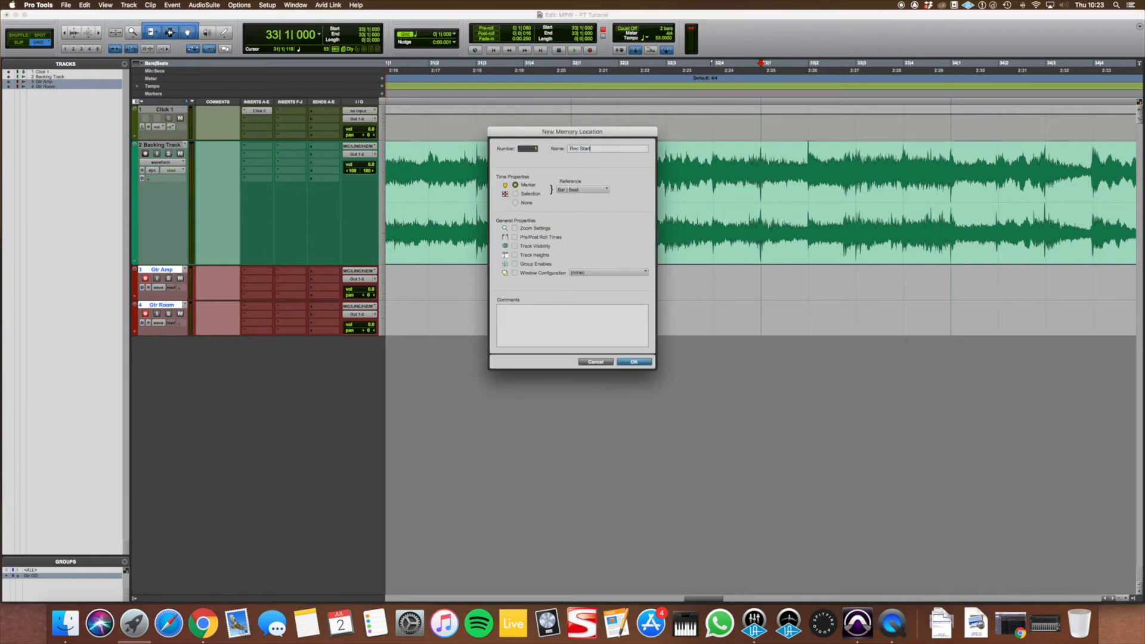
key(Return)
key(super+bracketleft)
key(super+bracketleft)
key(super+bracketleft)
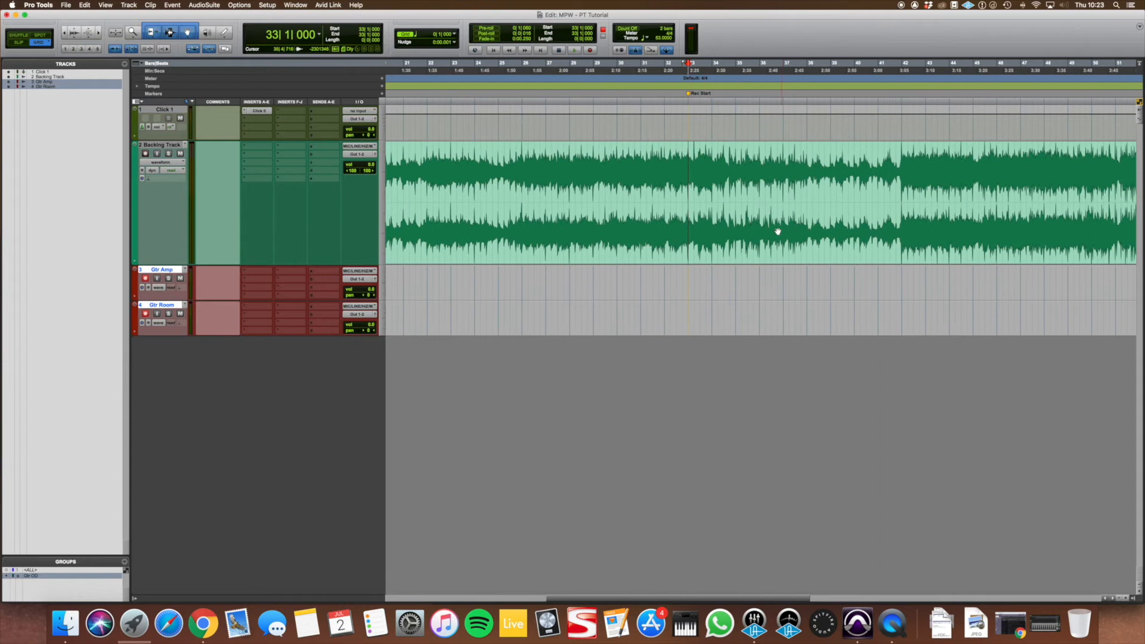
- Record a first guitar take on Gtr Amp and Gtr Room from the Rec Start marker until about bar 39
key(super+bracketright)
key(super+bracketright)
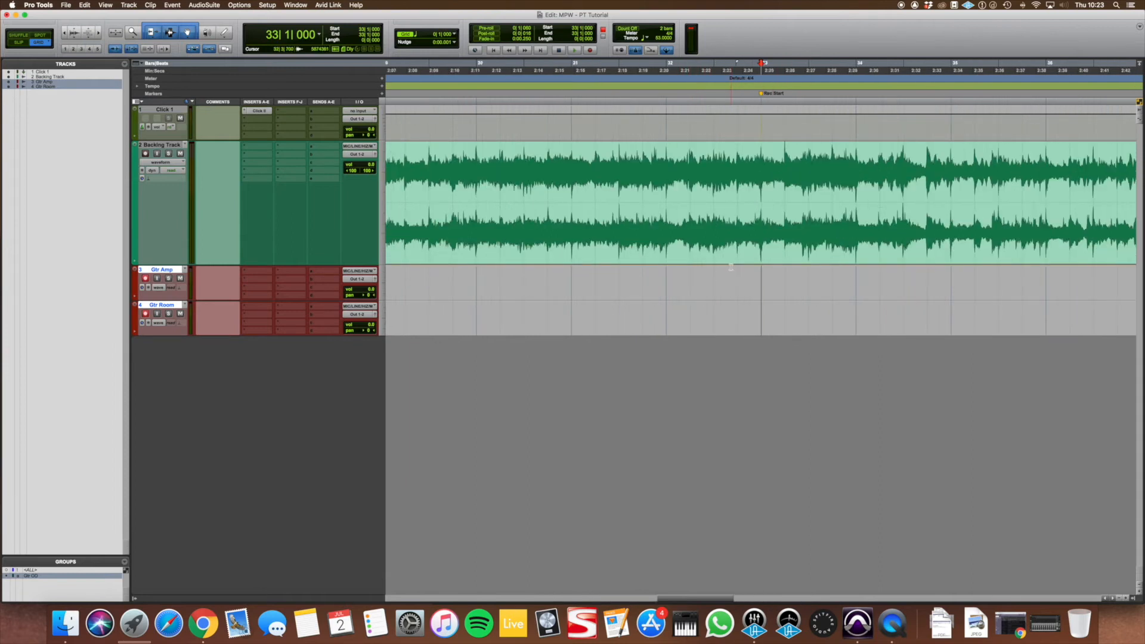
click(591, 51)
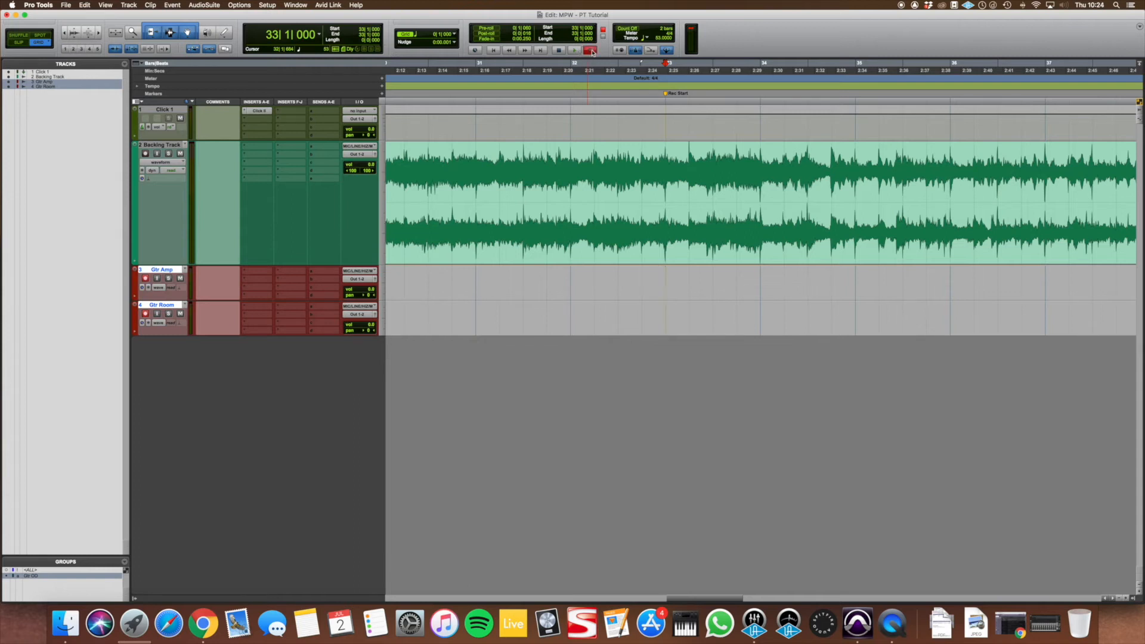
key(space)
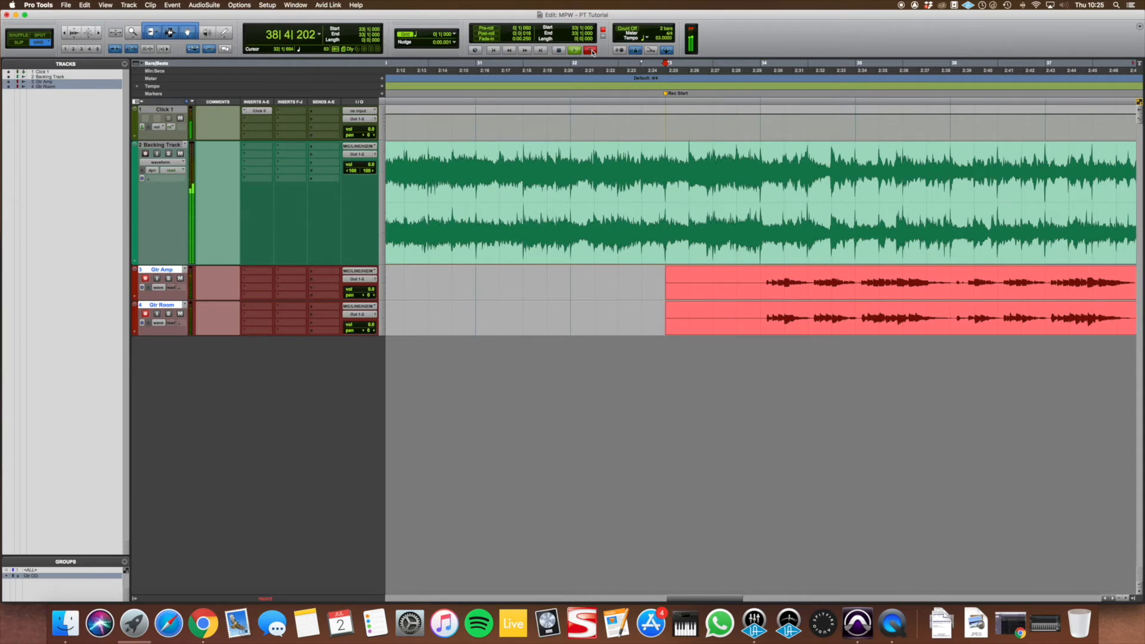
key(space)
- Create a new playlist for the grouped guitar tracks and record a second take from the Rec Start marker
key(r)
key(r)
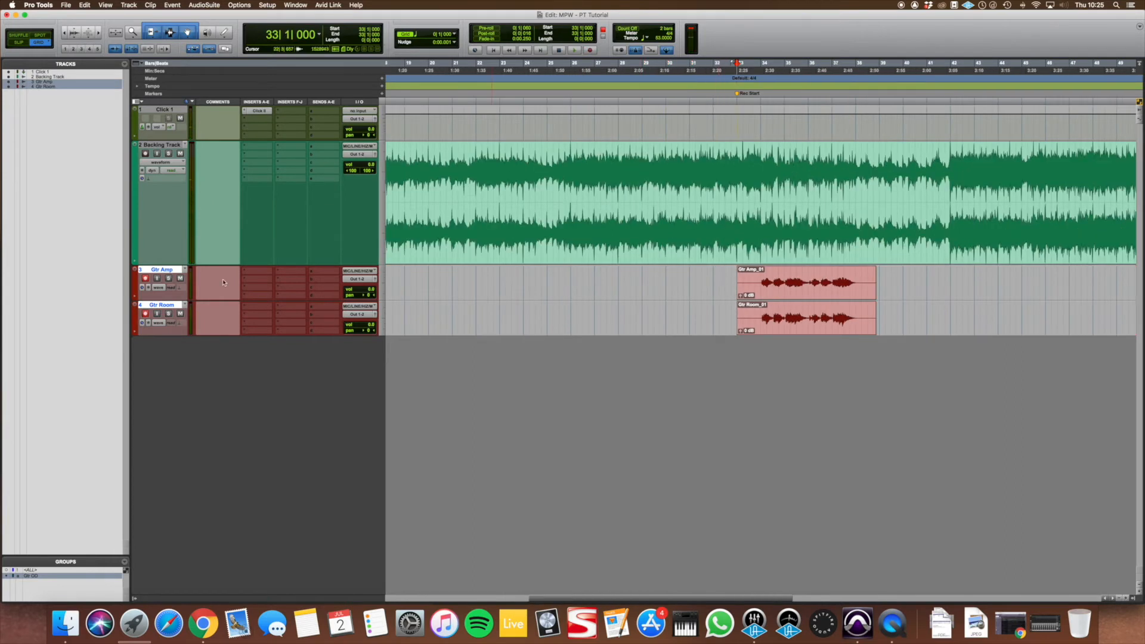
click(185, 272)
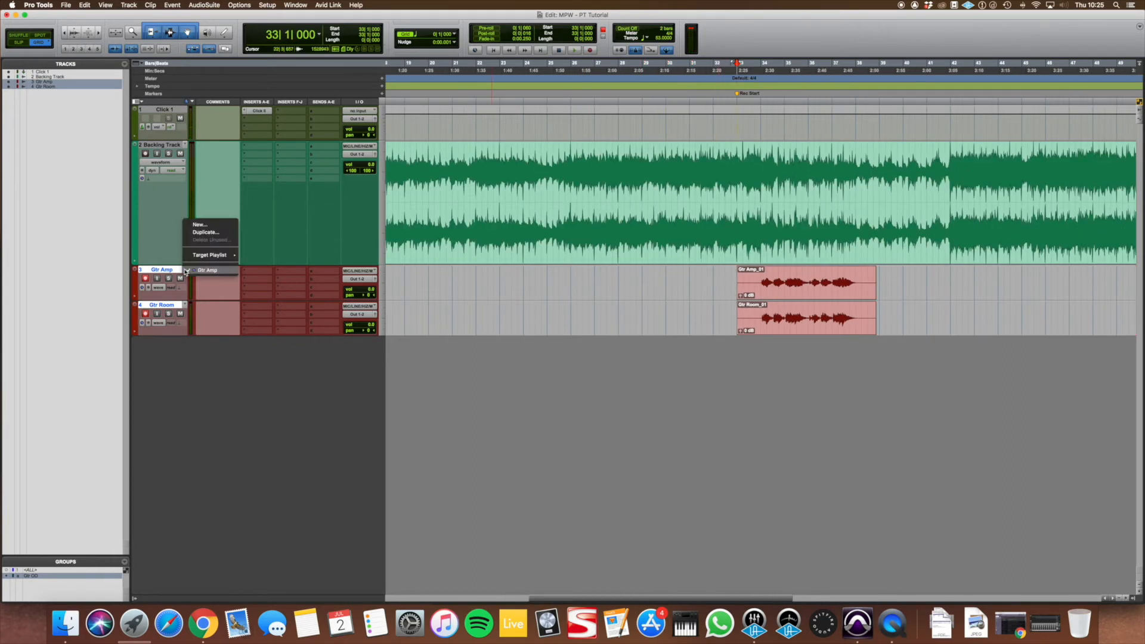
click(196, 225)
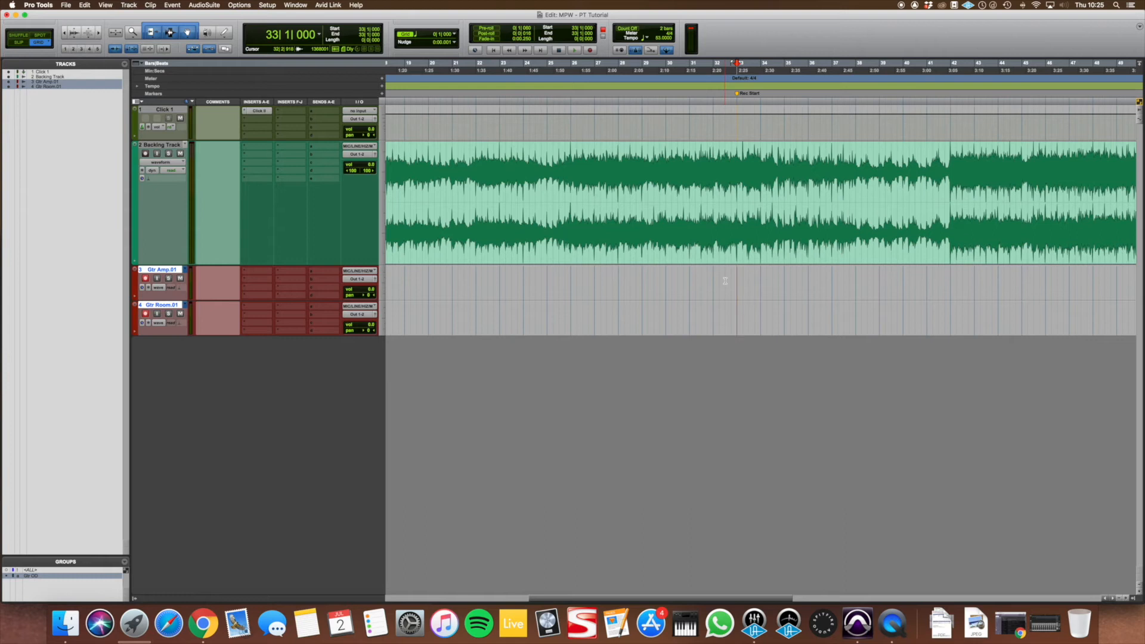
click(590, 51)
key(space)
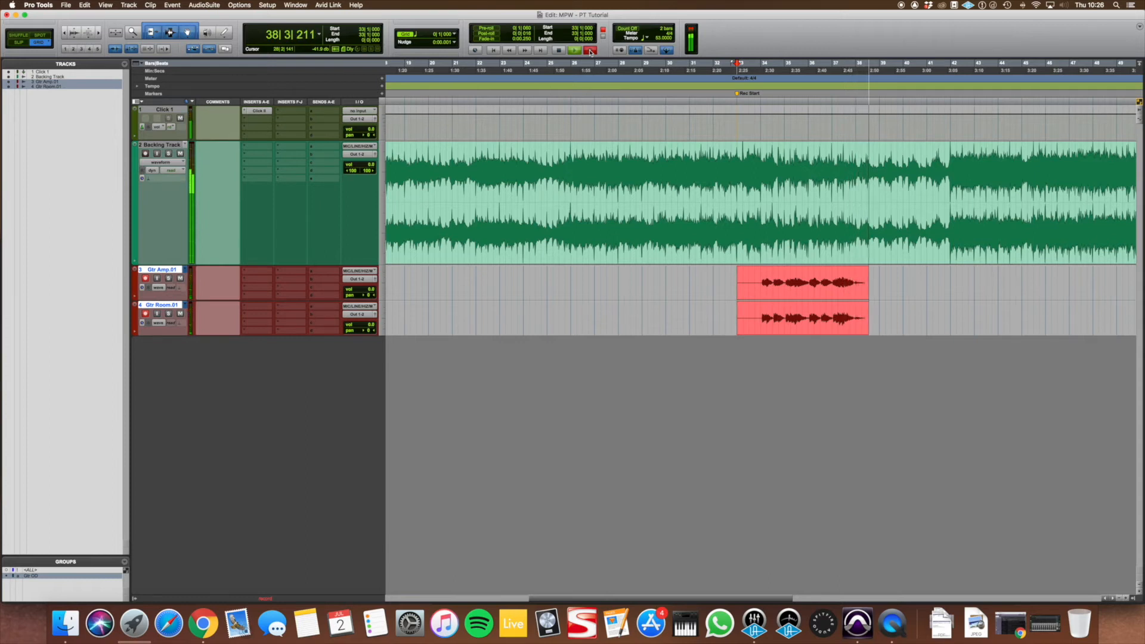
key(space)
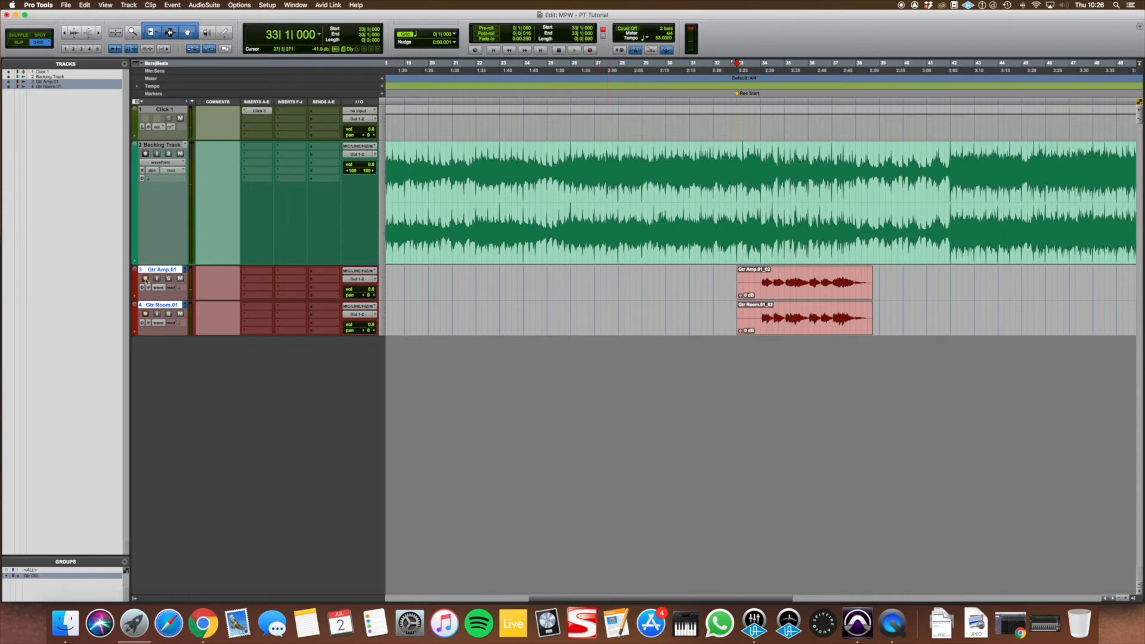
- Disarm the guitar tracks and switch them back to the first-take playlist, Gtr Amp
click(785, 280)
key(t)
key(t)
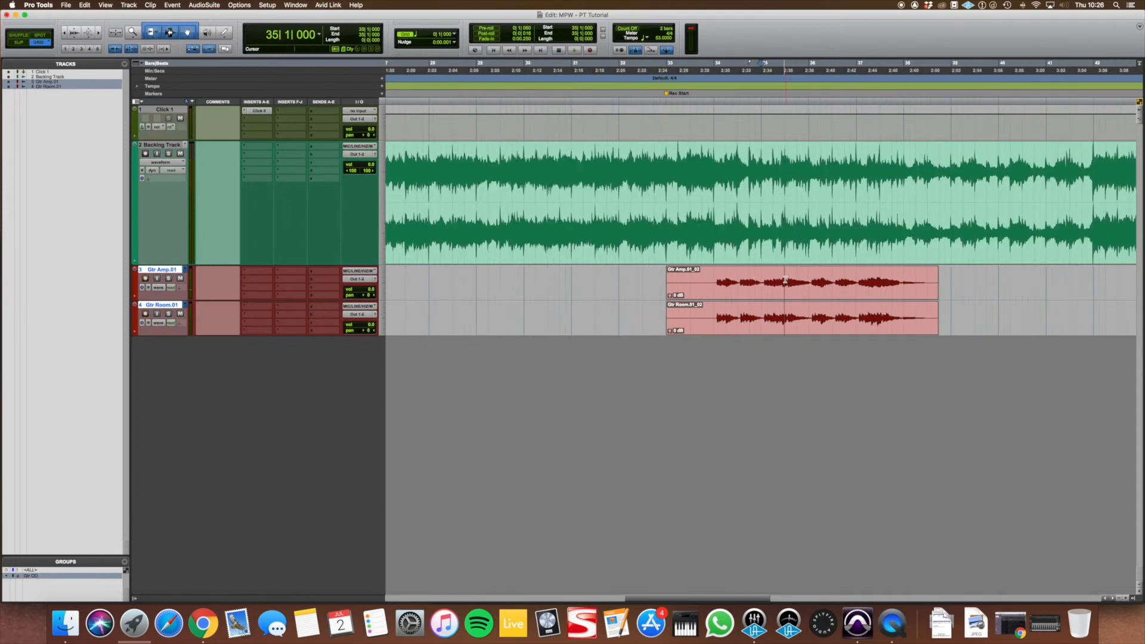
scroll(767, 282, right, 4)
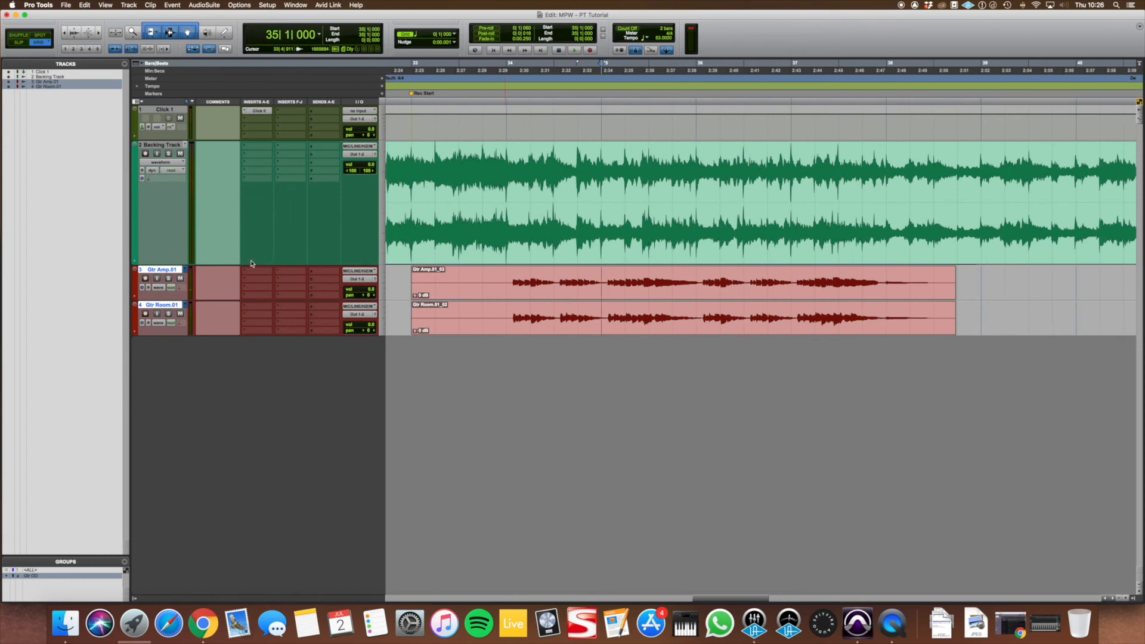
click(187, 272)
click(209, 266)
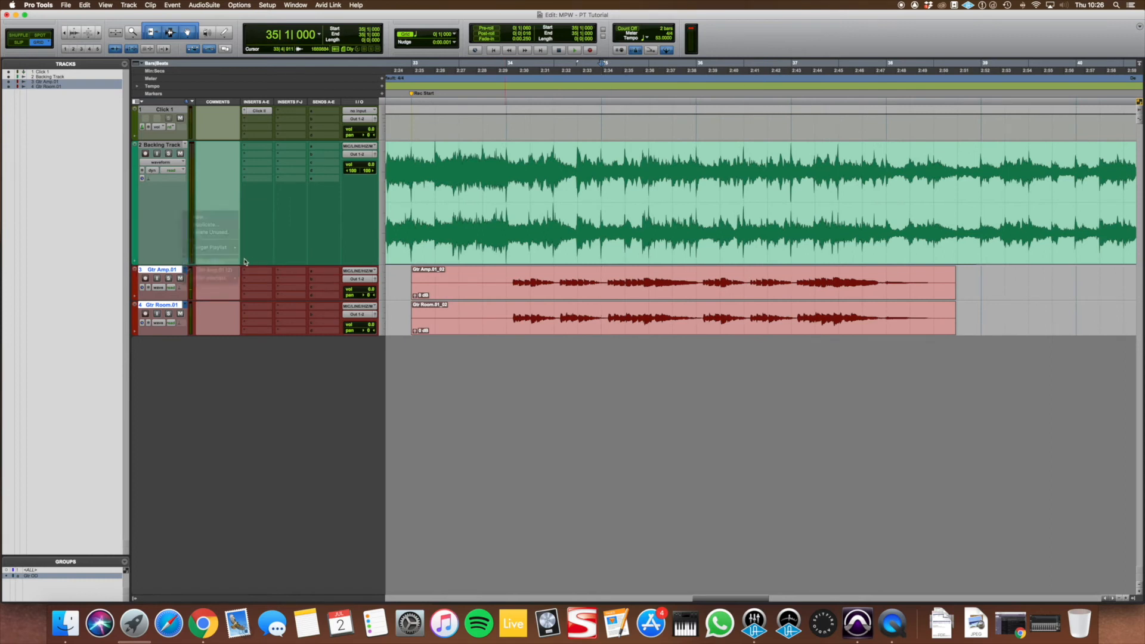
- Play the first guitar take from 36|1|000 and from 34|3|000 to judge its phrases
drag(699, 278, 744, 284)
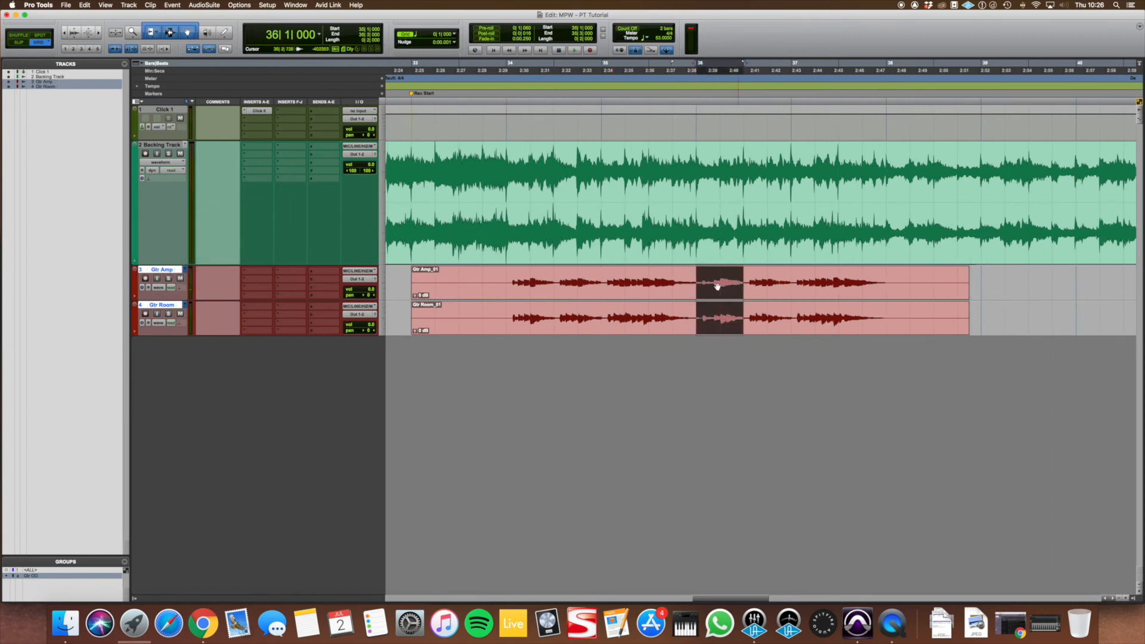
click(697, 276)
key(space)
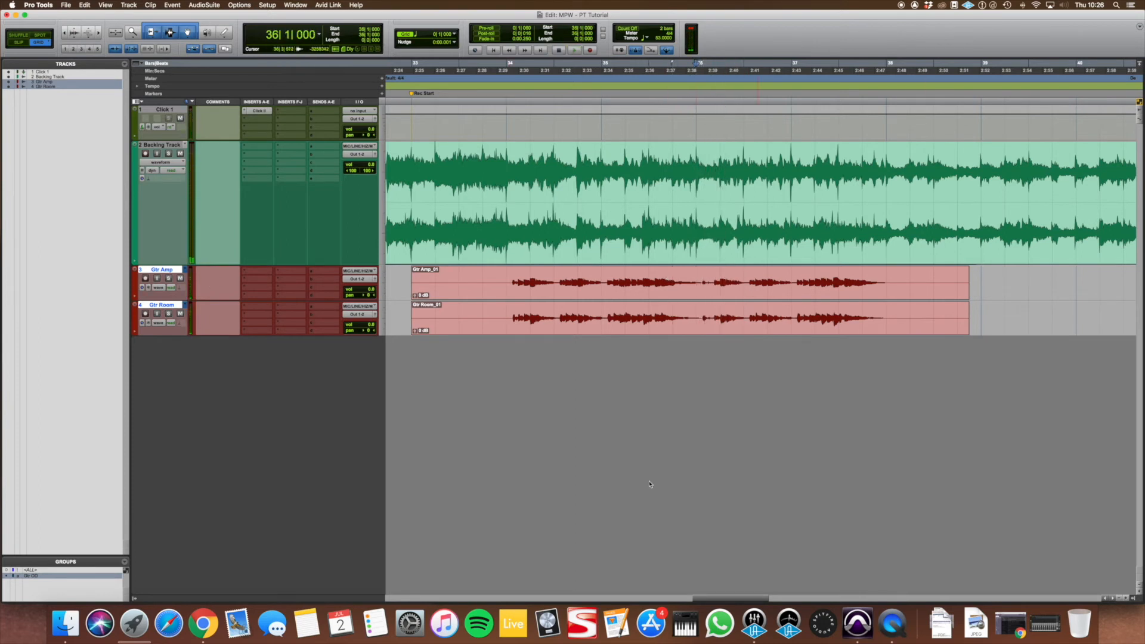
drag(556, 278, 671, 285)
click(557, 281)
key(space)
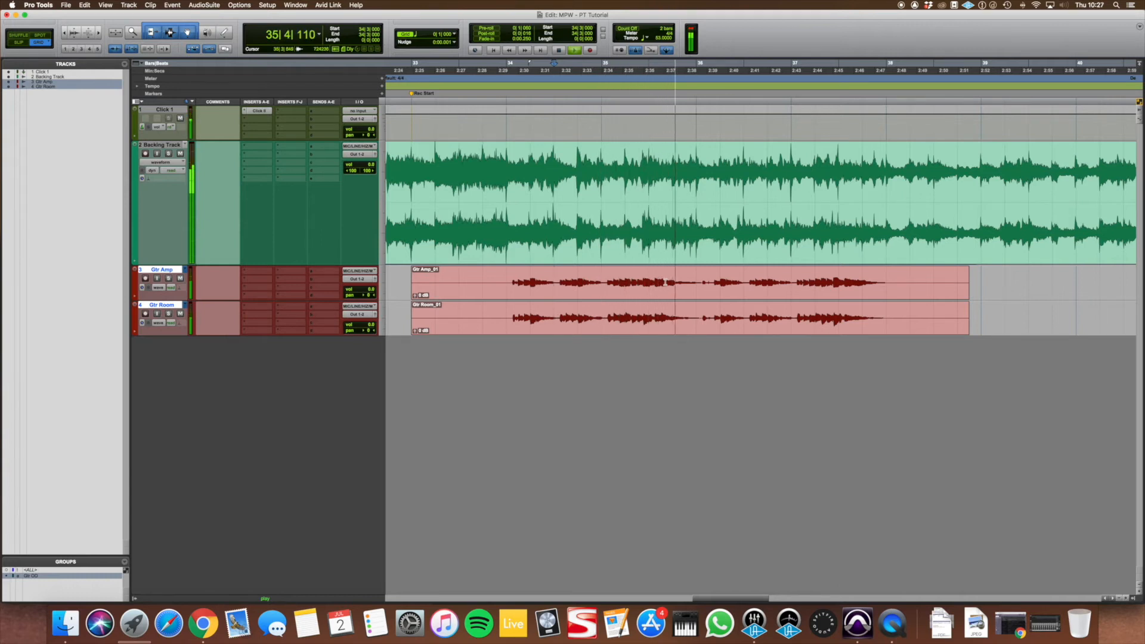
key(space)
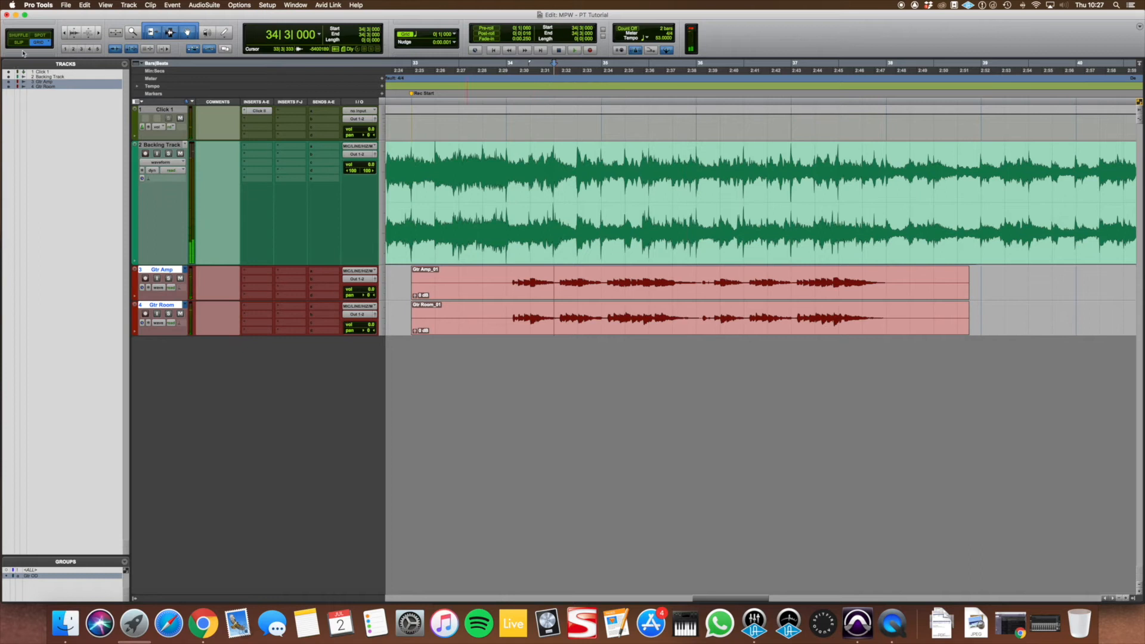
- In Slip mode, copy the first take's section from 34|3|166 to about bar 36 into a new playlist
click(22, 43)
drag(558, 282, 699, 283)
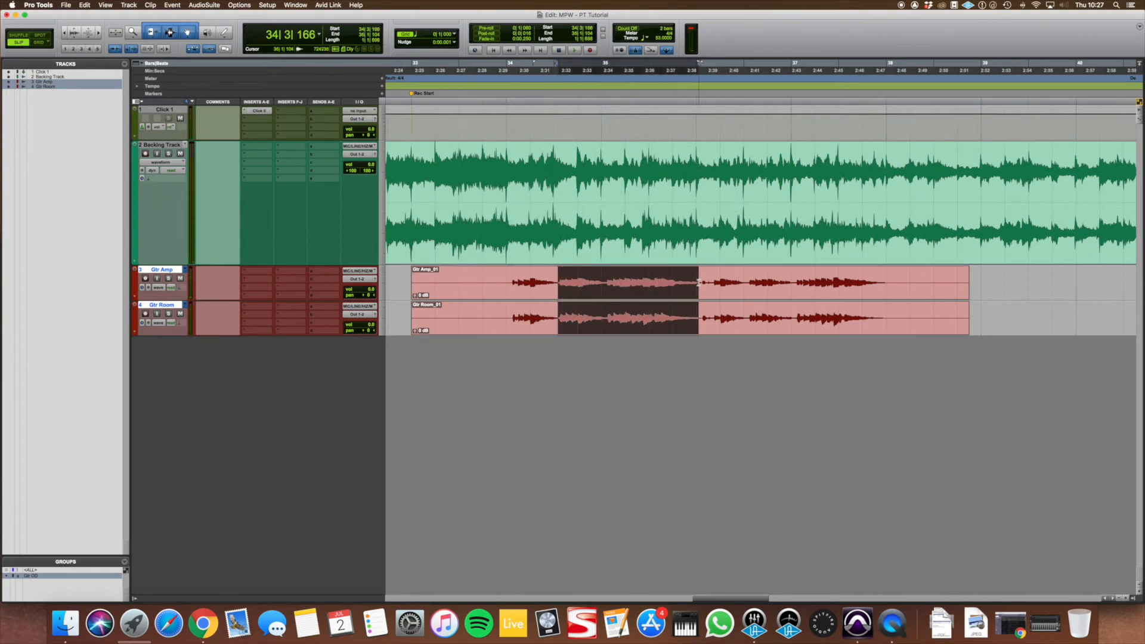
click(198, 226)
key(super+v)
- Copy the second take's section from 36|1|176 to its end from Gtr Amp.01 into the Gtr Amp.02 playlist
click(186, 270)
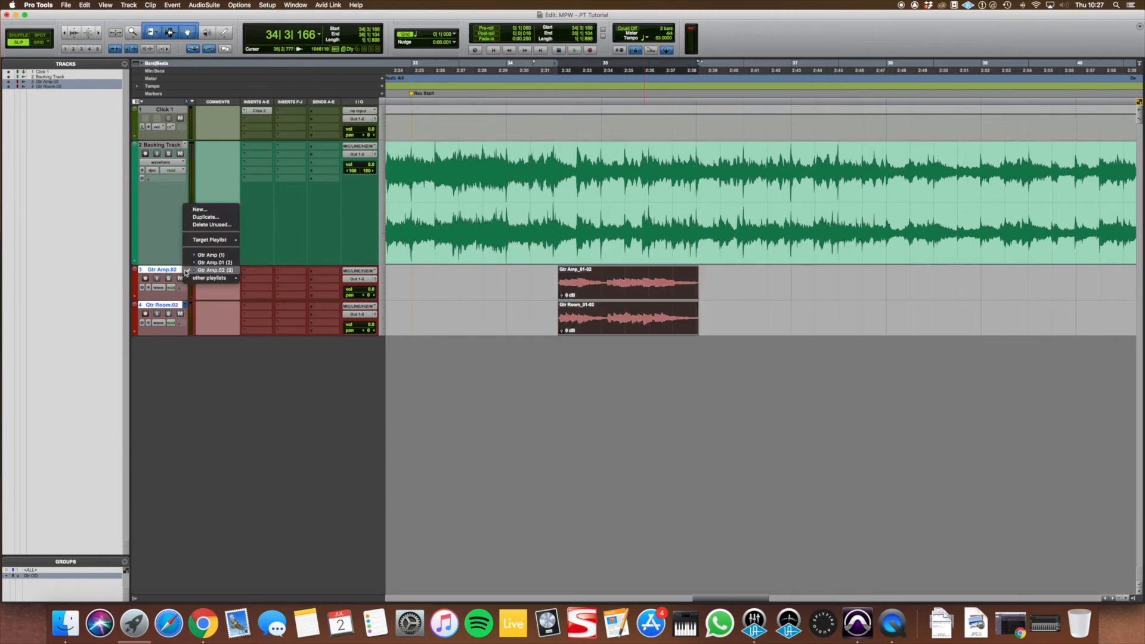
click(192, 263)
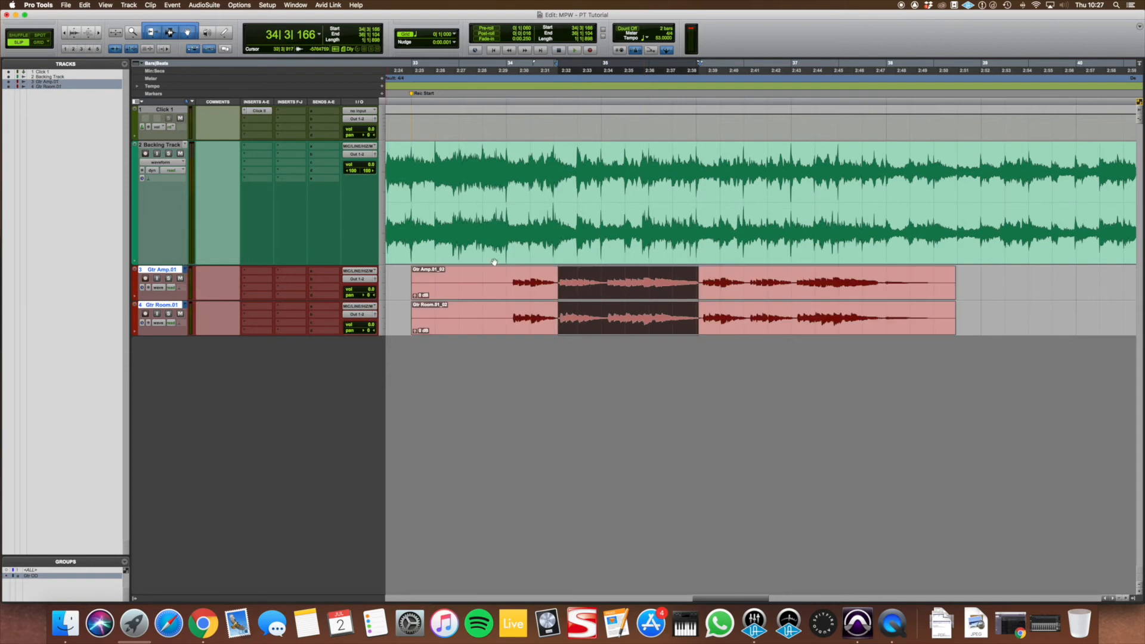
drag(702, 279, 979, 280)
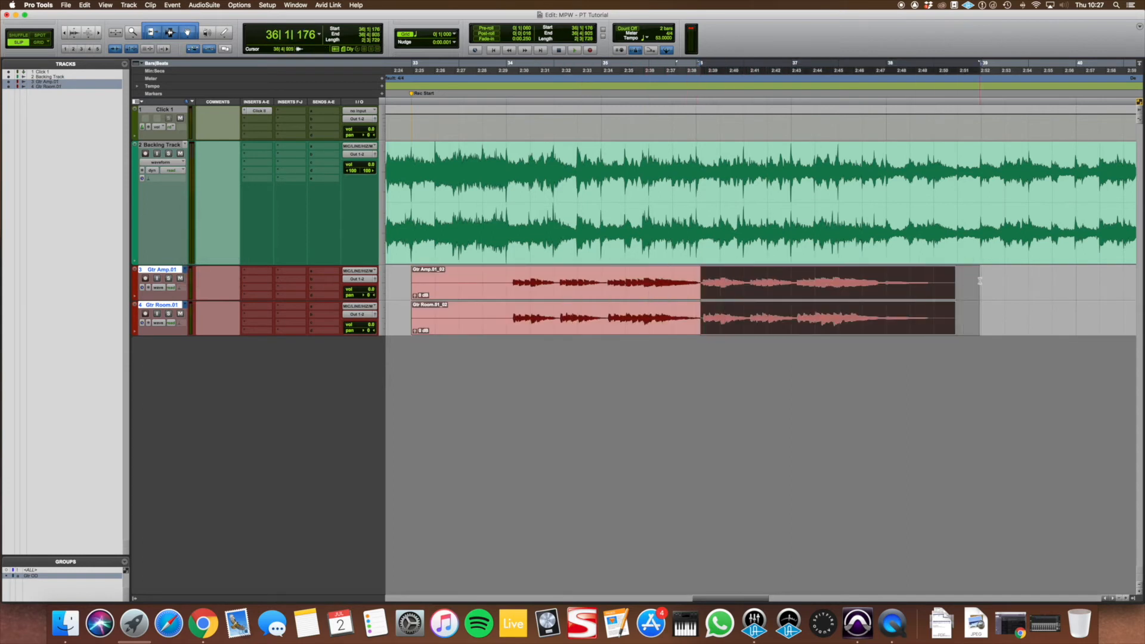
click(185, 271)
click(192, 275)
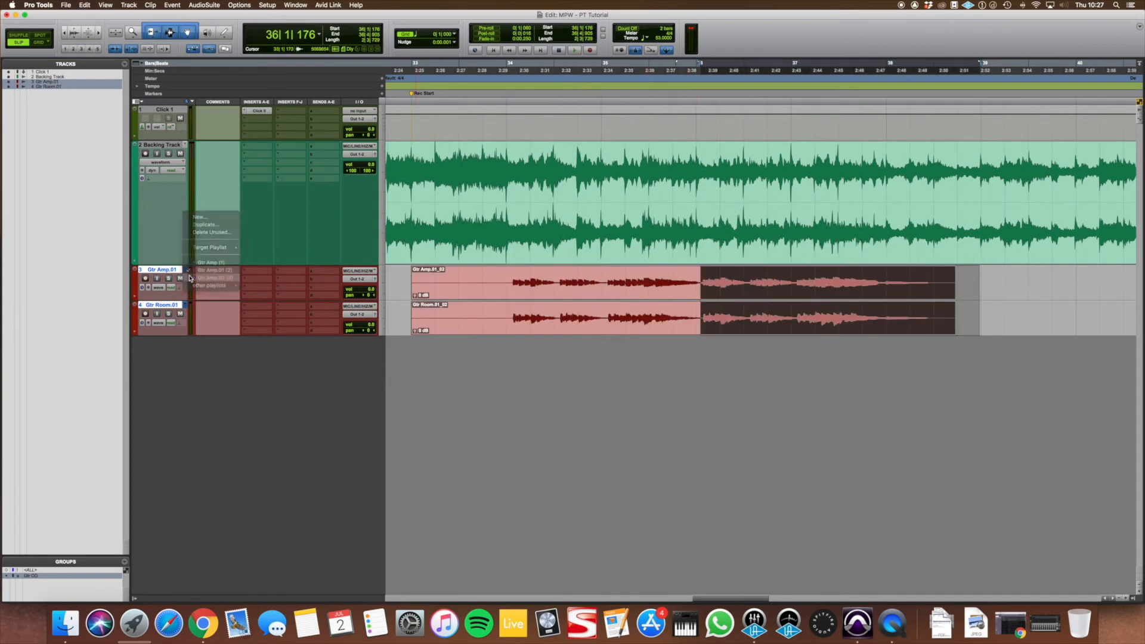
- Copy the second take's section from 34|1|000 to about 34|3|166 from Gtr Amp.01 into the Gtr Amp.02 playlist
click(184, 271)
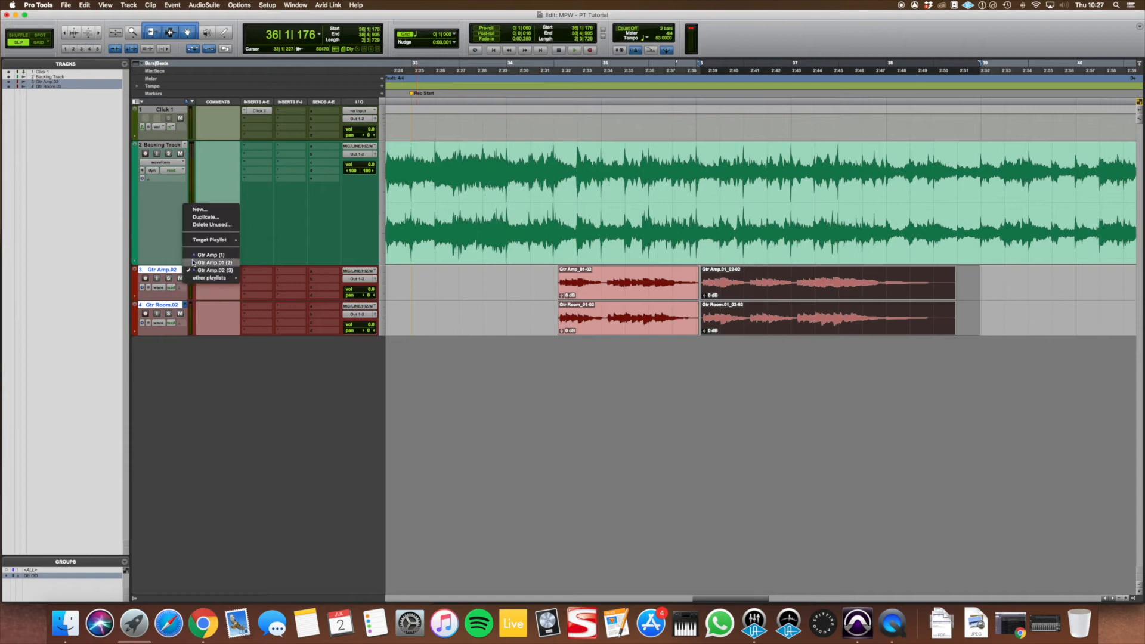
click(192, 264)
drag(555, 280, 506, 280)
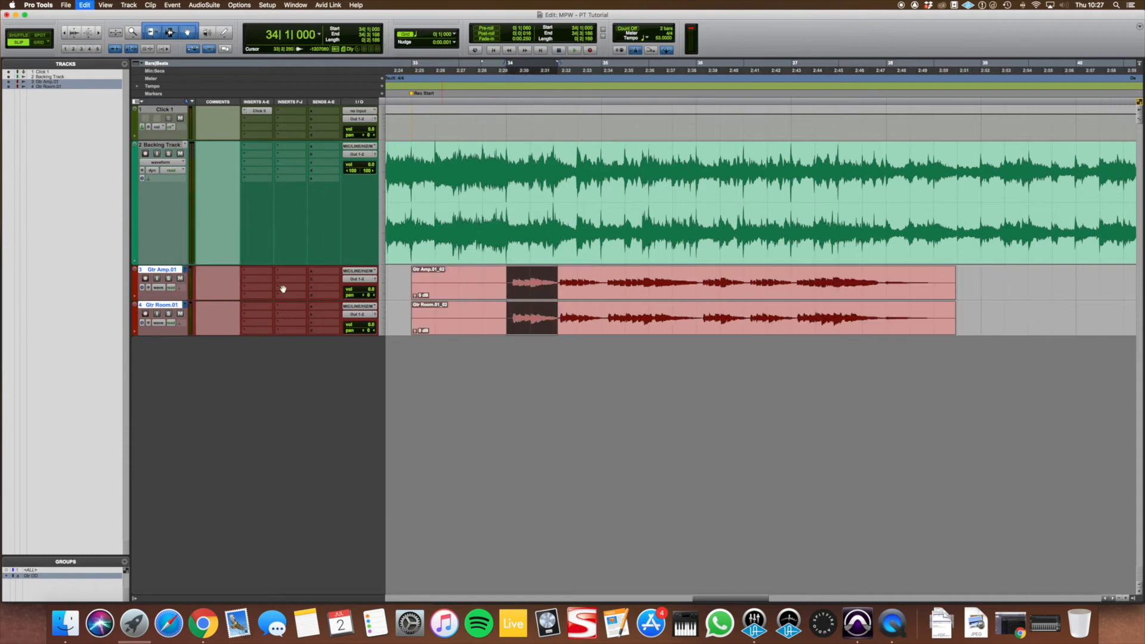
click(185, 270)
click(199, 278)
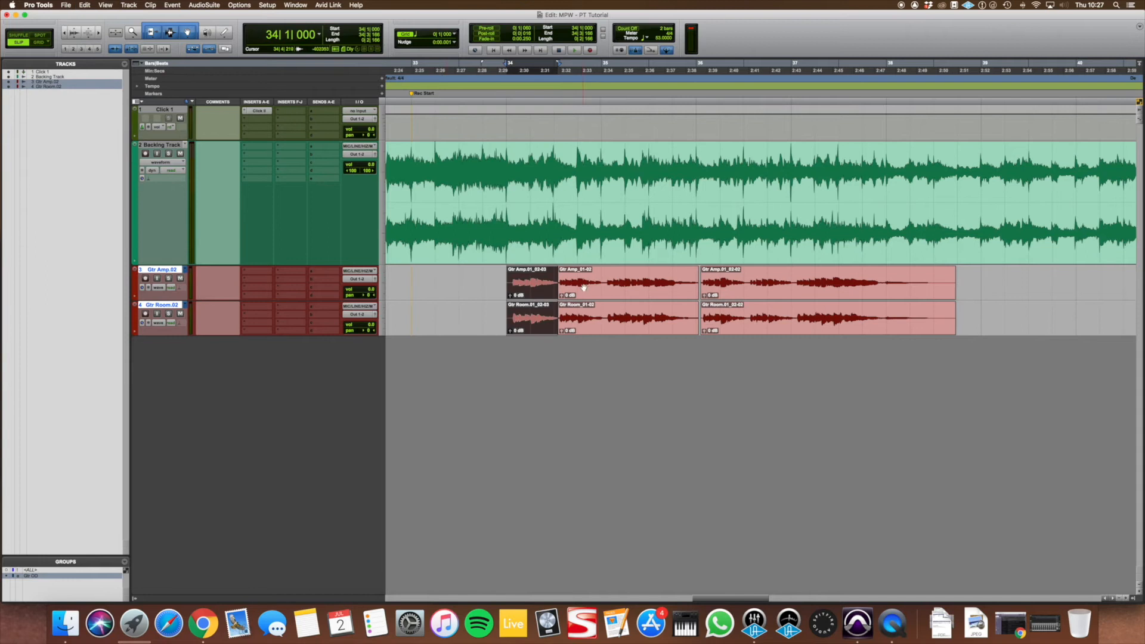
- Shift the first comped clip on both guitar tracks slightly earlier, so that it starts at 33|4|933
click(552, 284)
key(super+bracketright)
key(super+bracketright)
key(super+bracketright)
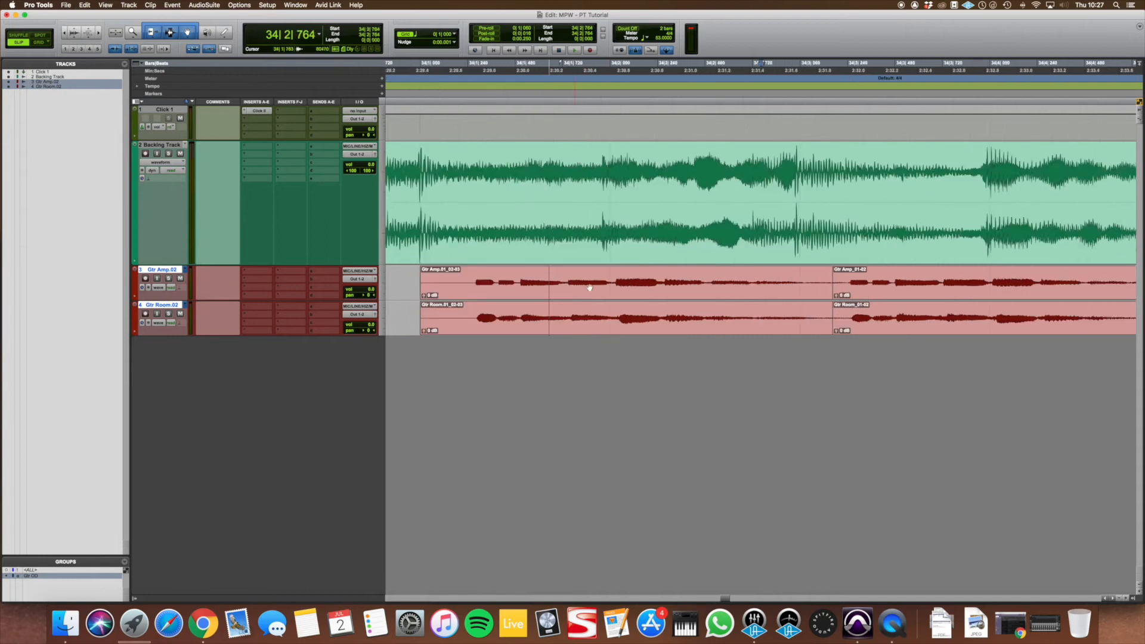
click(648, 295)
drag(665, 296, 660, 295)
key(r)
key(r)
- Fine-position the middle comped clip at 34|3|166 and move the last clip to start at 36|1|156
scroll(879, 289, right, 3)
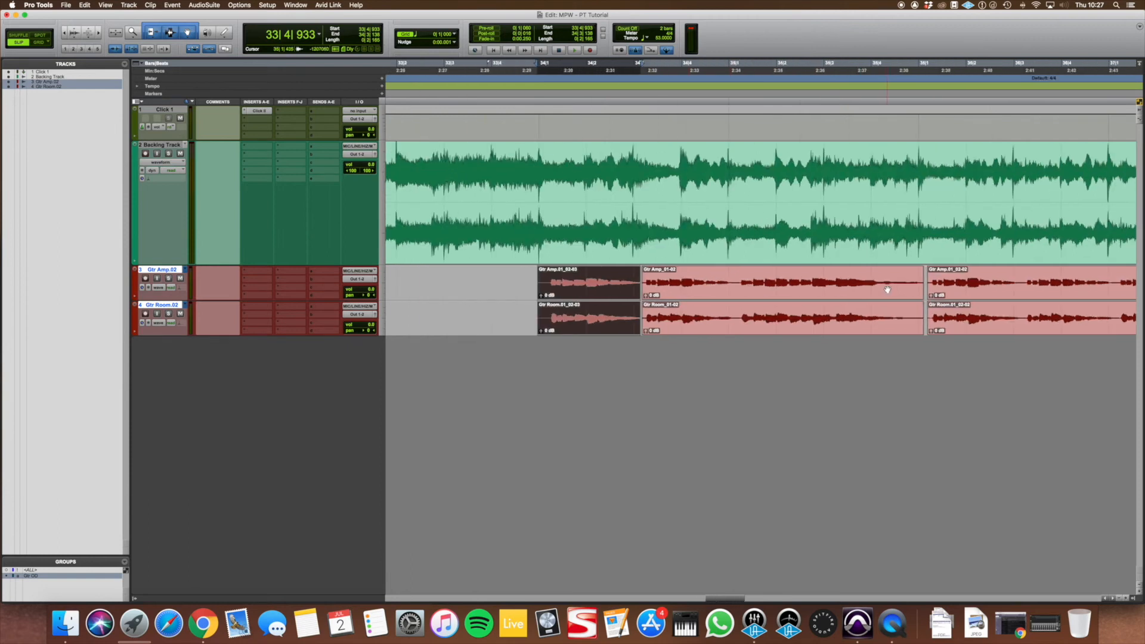
click(837, 293)
key(t)
key(t)
drag(942, 294, 940, 294)
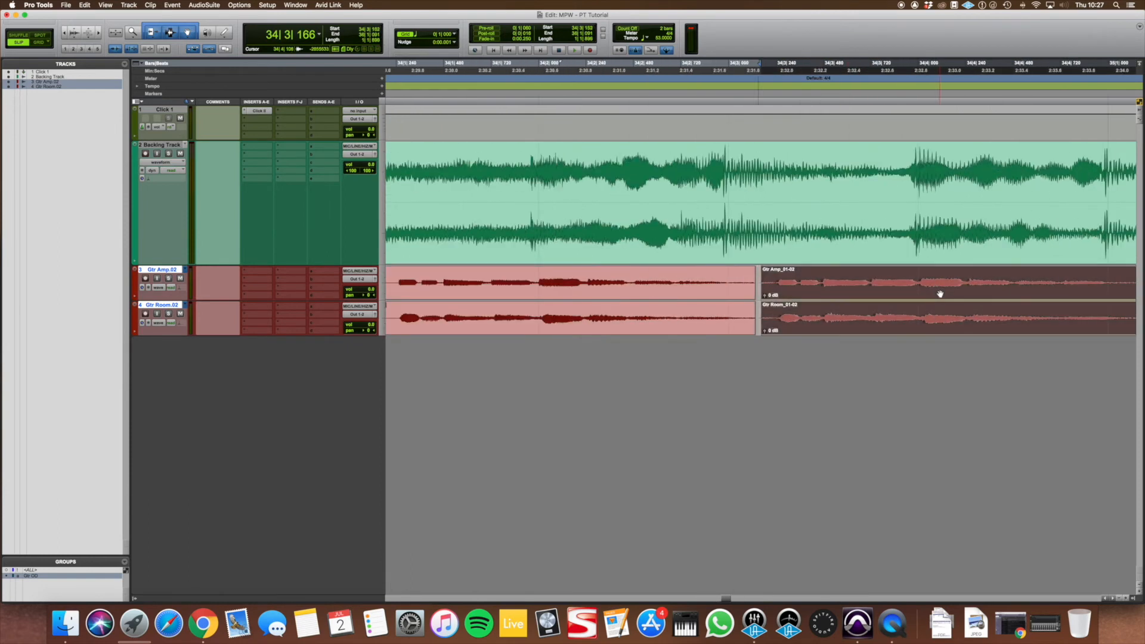
drag(941, 294, 942, 294)
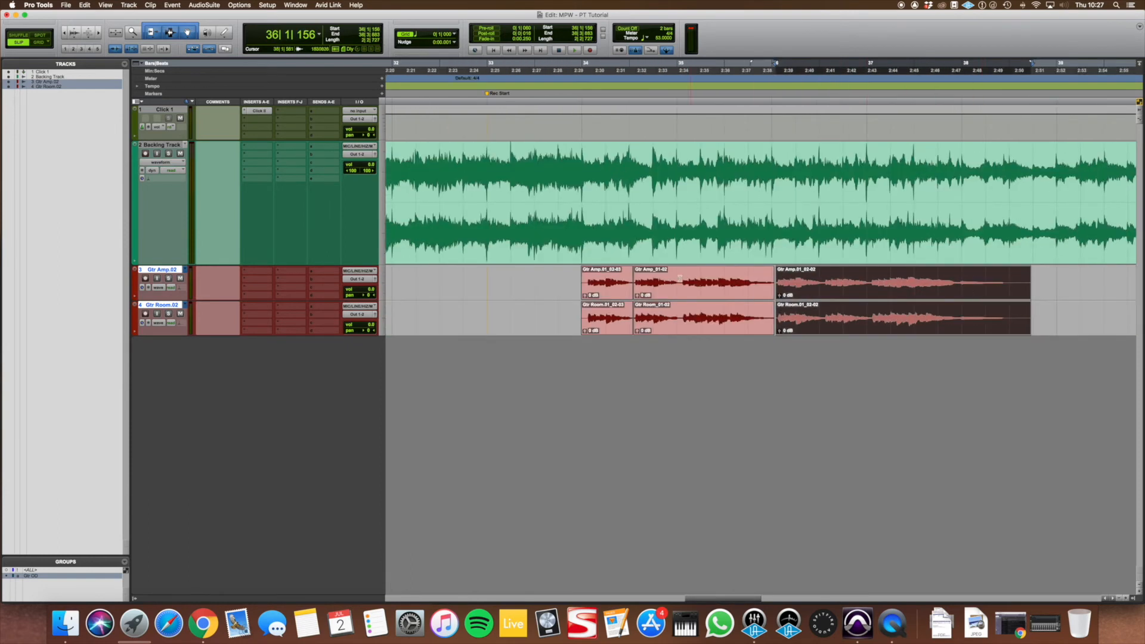
- Close the gap between the first two comped clips around 34|3|172 and crossfade their join on both guitar tracks
key(F8)
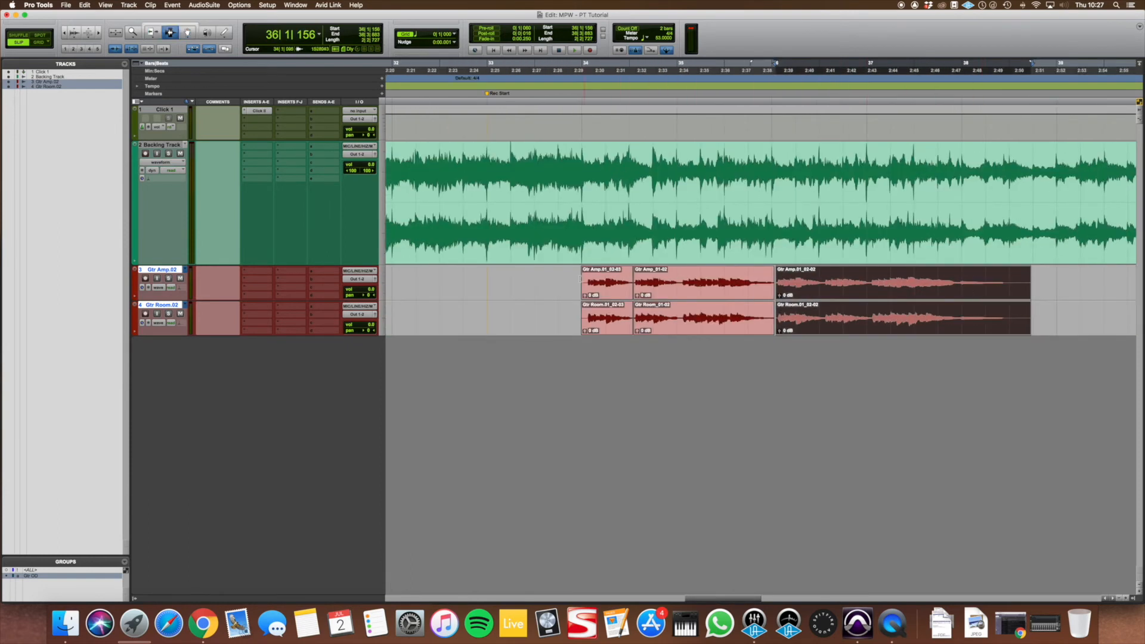
click(642, 279)
key(t)
key(t)
key(t)
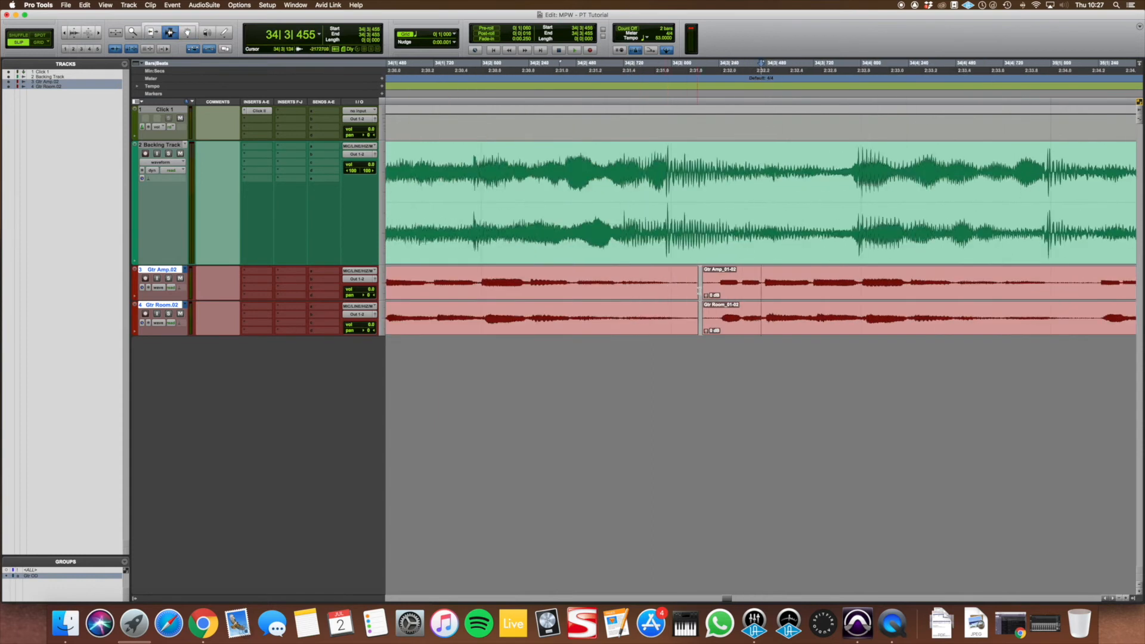
drag(705, 286, 692, 286)
key(ctrl+super+f)
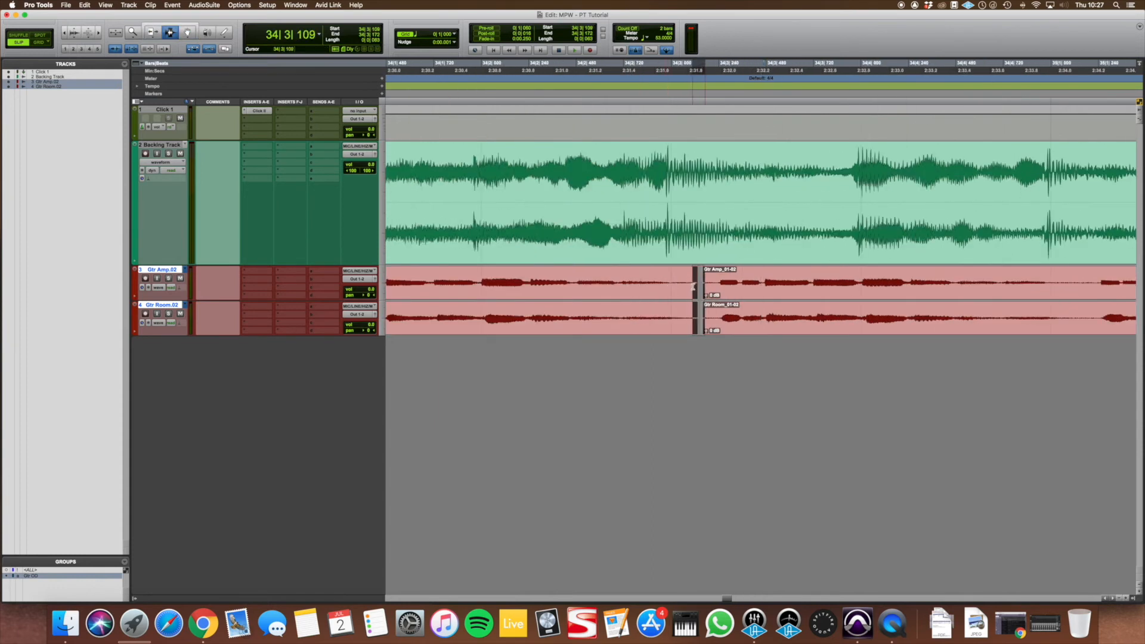
key(super+z)
click(196, 24)
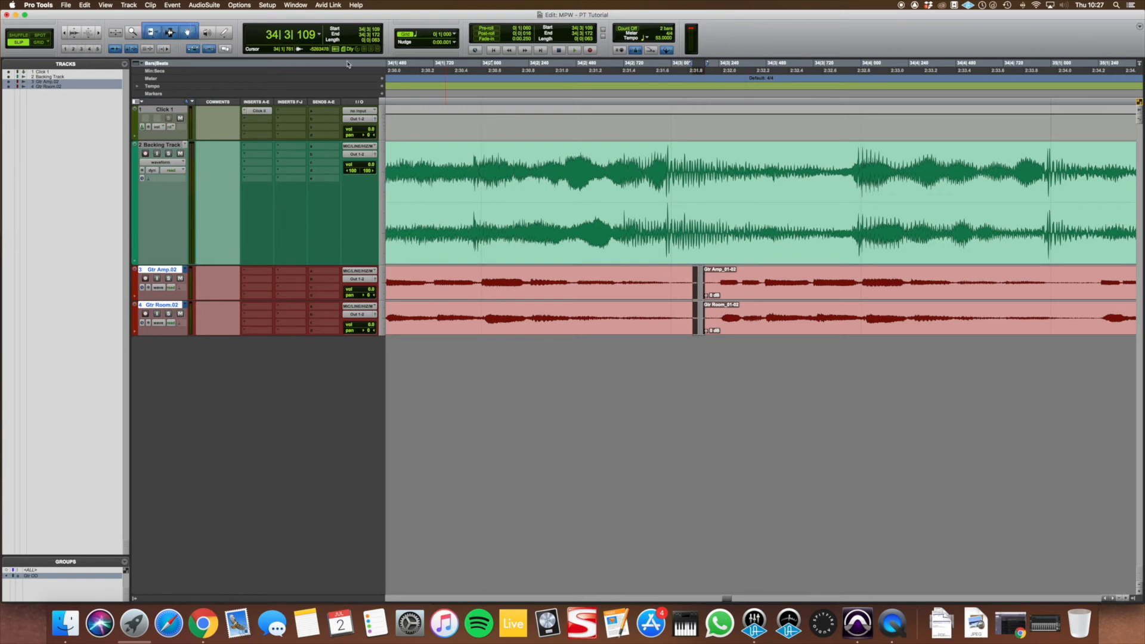
mouse_move(696, 288)
mouse_down()
mouse_move(709, 287)
mouse_move(705, 298)
mouse_move(742, 282)
mouse_up()
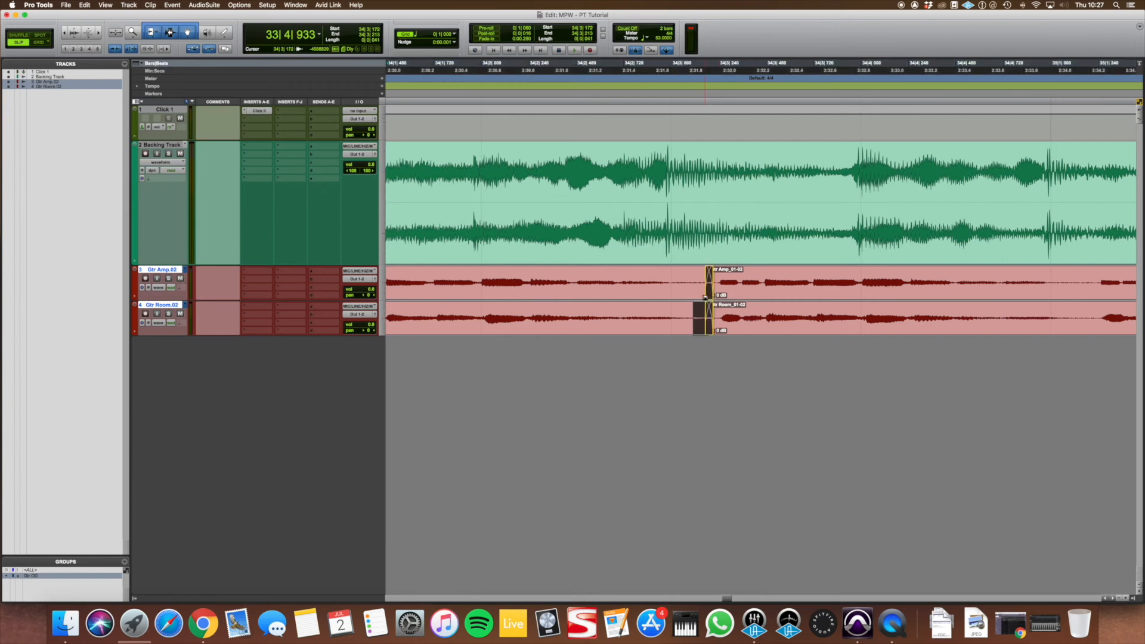
- Close the gap between the middle and last clips around 36|1|059 and crossfade them with the factory default Equal Power settings
key(r)
key(r)
scroll(780, 292, right, 5)
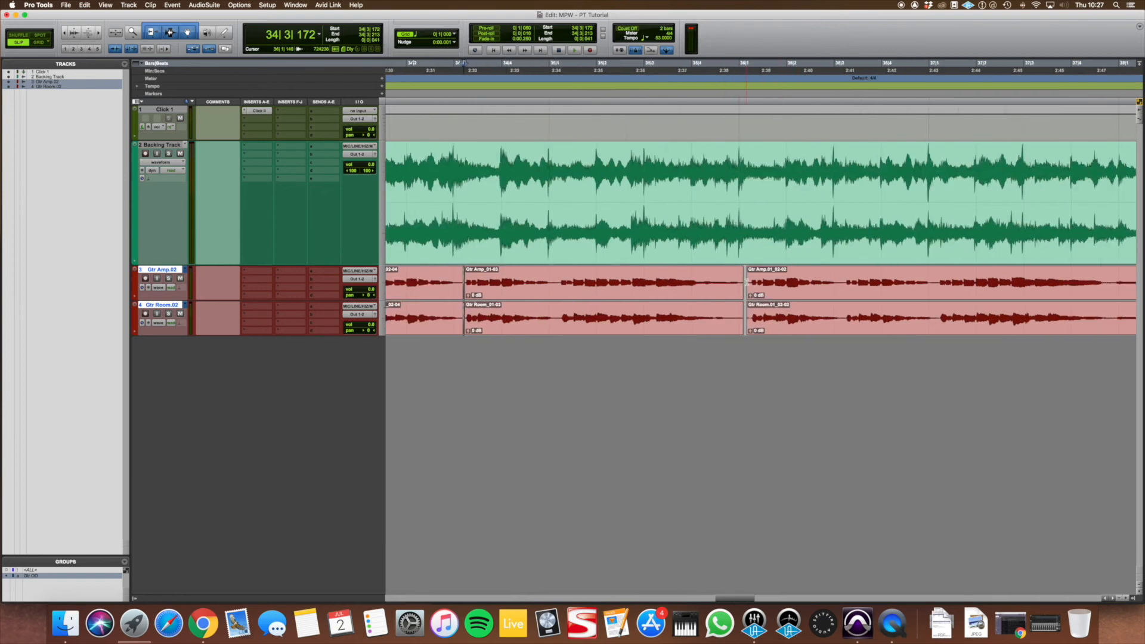
key(F7)
click(81, 5)
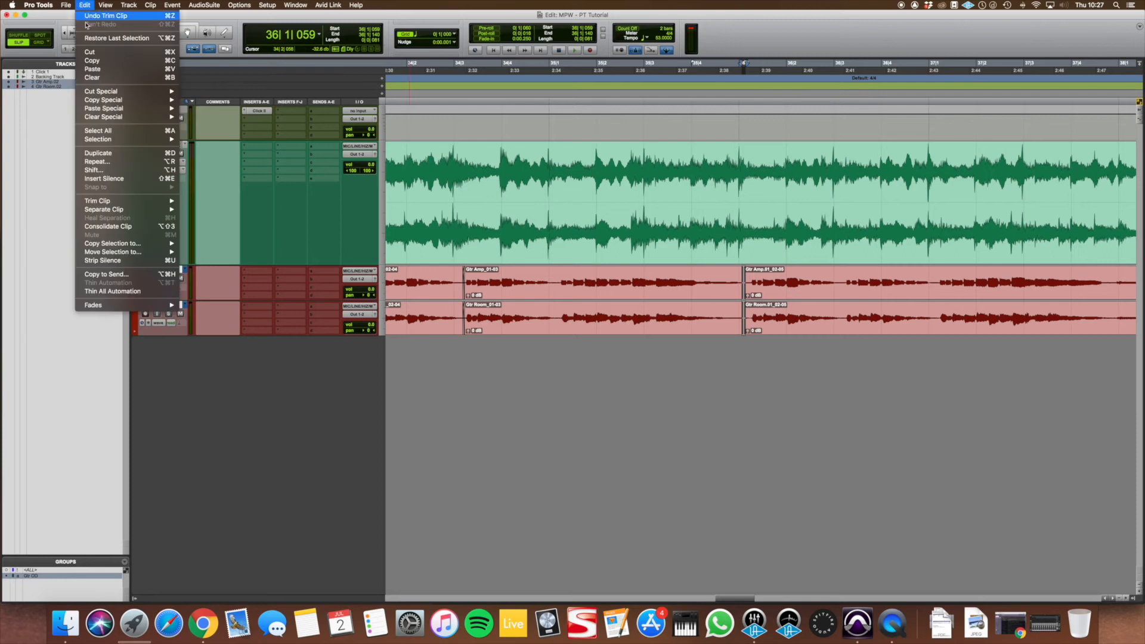
click(201, 306)
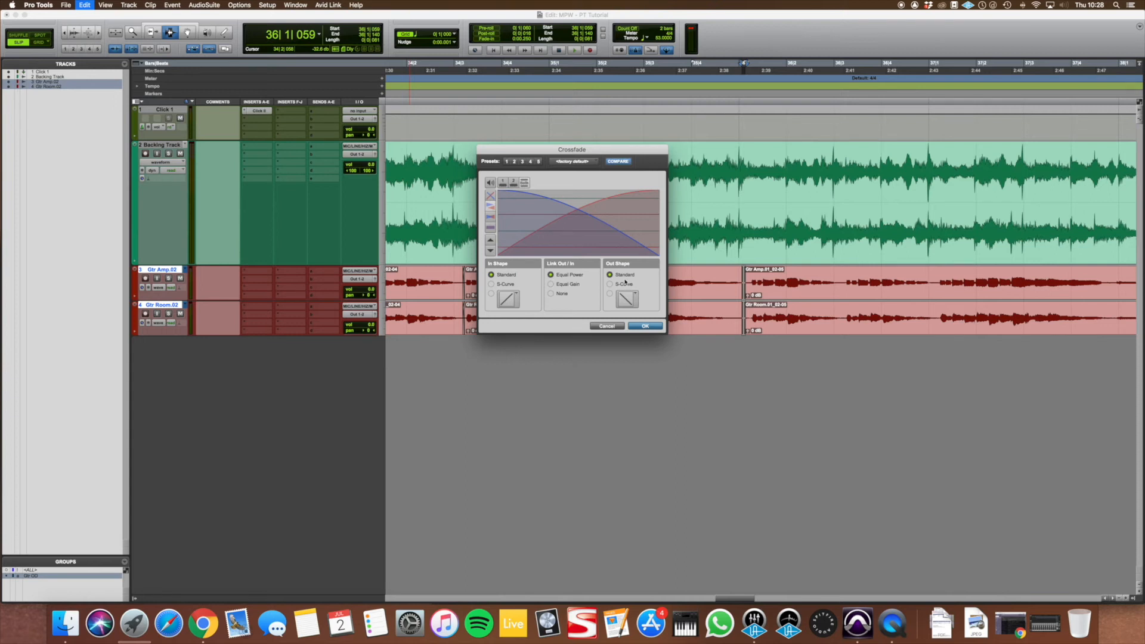
click(656, 327)
click(766, 280)
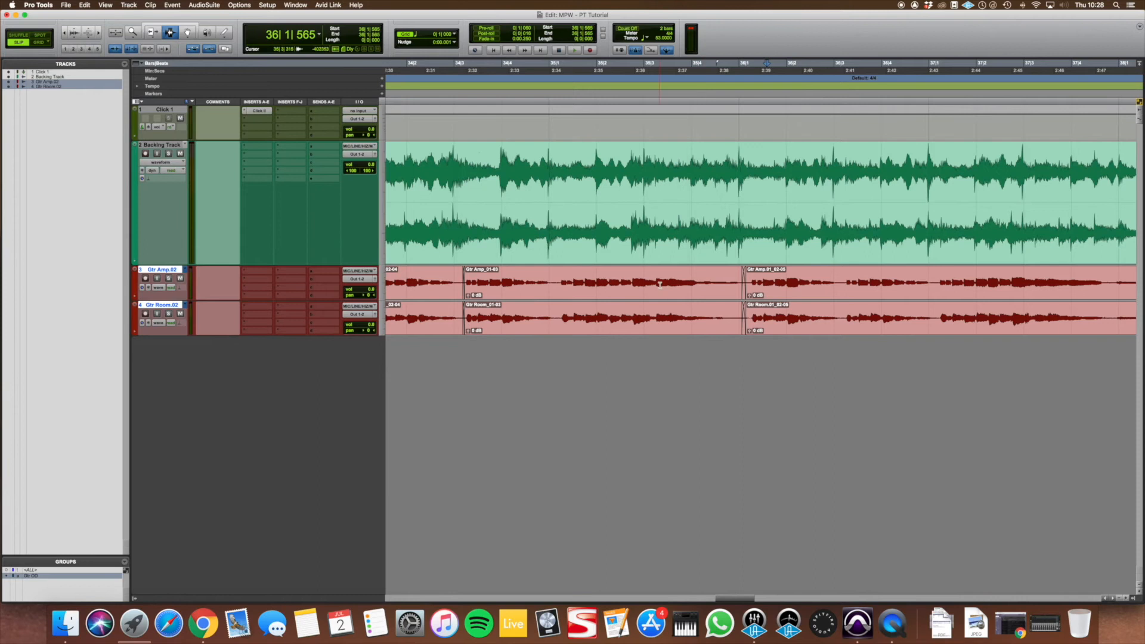
- Solo the guitar tracks and play across both crossfaded joins, starting from 34|2|610
scroll(660, 285, left, 3)
click(603, 281)
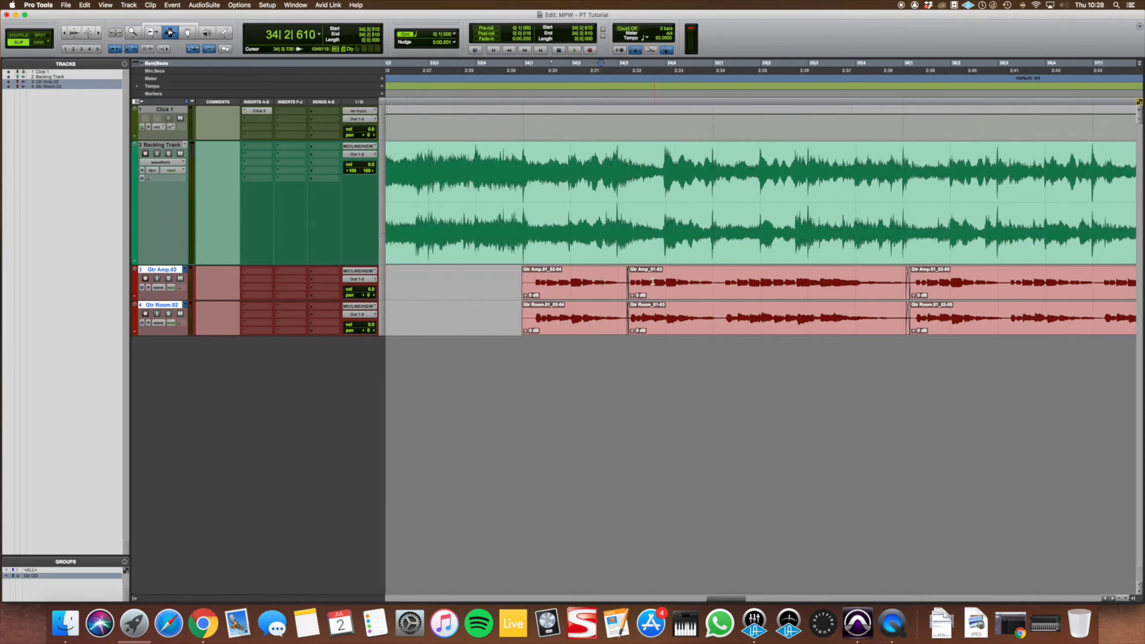
click(168, 278)
key(space)
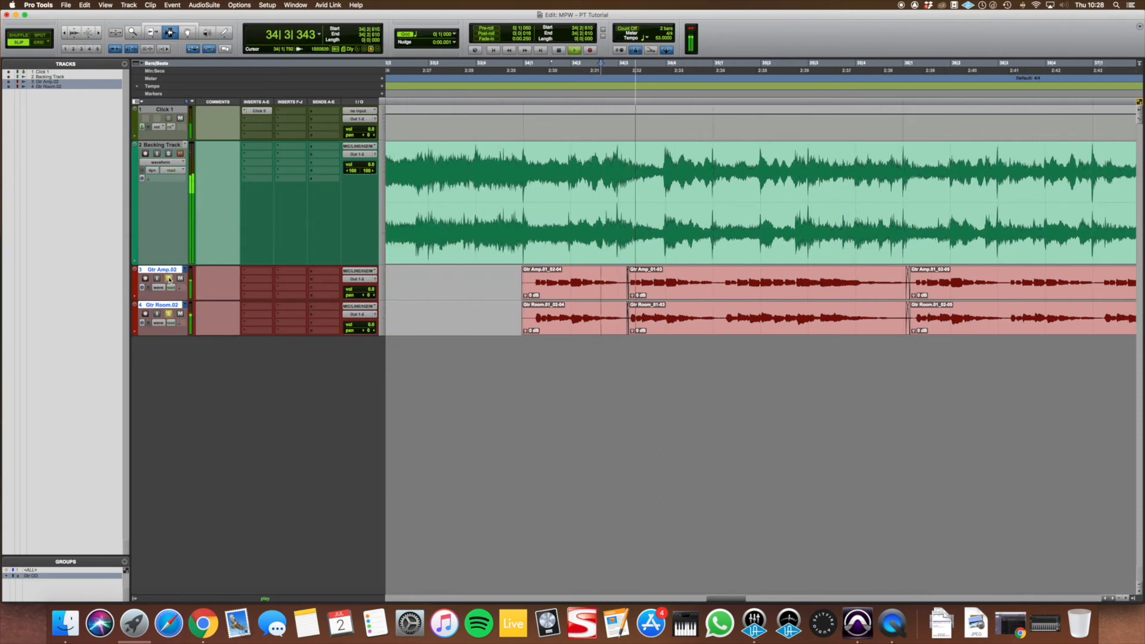
click(892, 283)
key(super+bracketleft)
key(super+bracketleft)
key(space)
- With the Smart Tool, add a short fade-in at the start of the guitar comp and a fade-out at its end
click(709, 280)
key(super+bracketright)
key(super+bracketright)
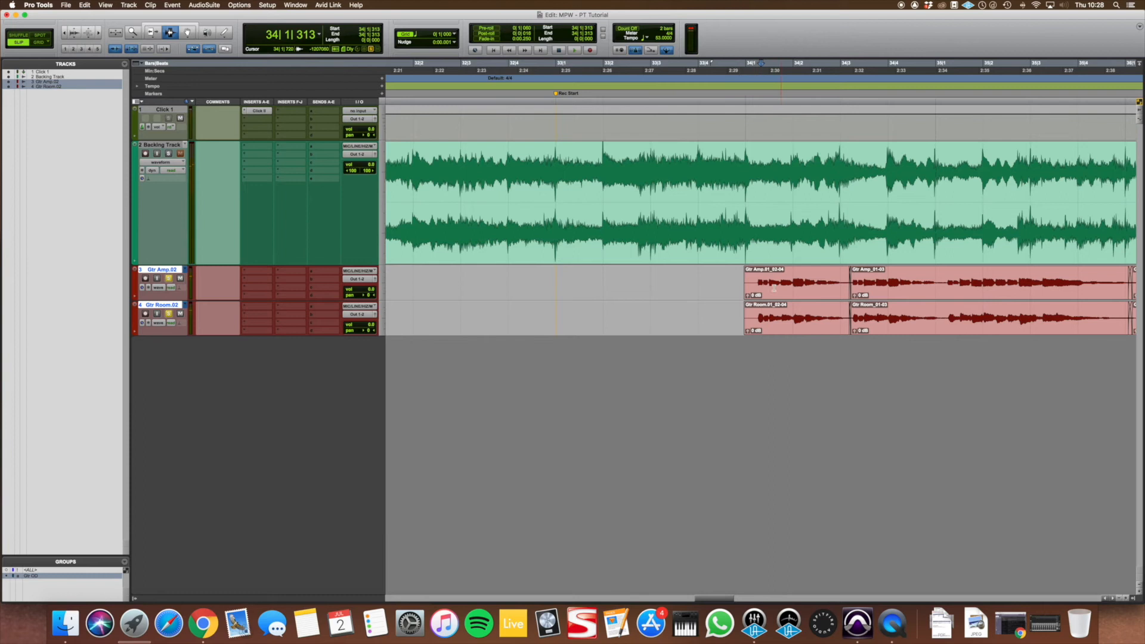
click(177, 25)
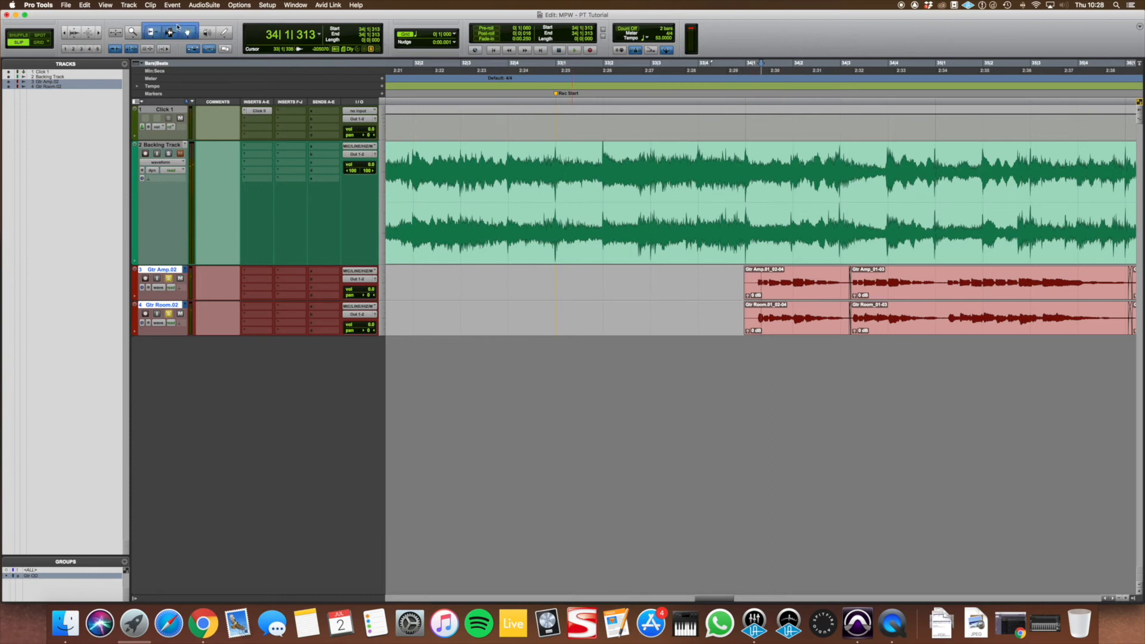
drag(750, 271, 670, 272)
scroll(823, 294, right, 15)
scroll(823, 294, left, 1)
click(749, 280)
key(r)
key(r)
key(r)
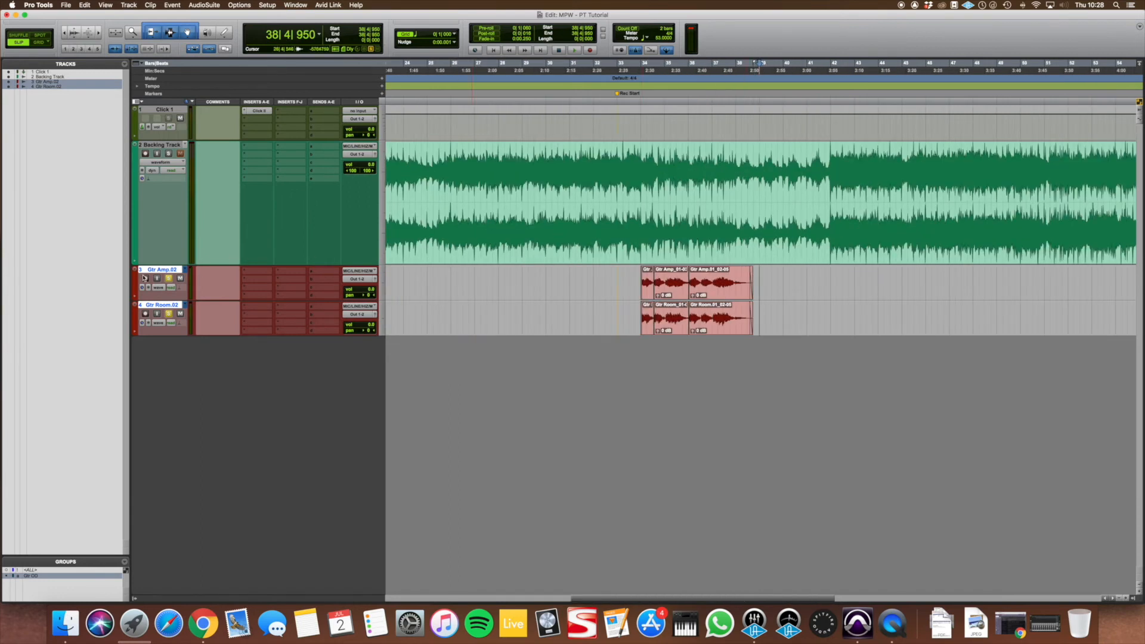
- While playing the unsoloed guitars with the backing track, pan Gtr Amp.02 to 81 left and Gtr Room.02 to 43 right, and lower both volumes slightly
click(648, 176)
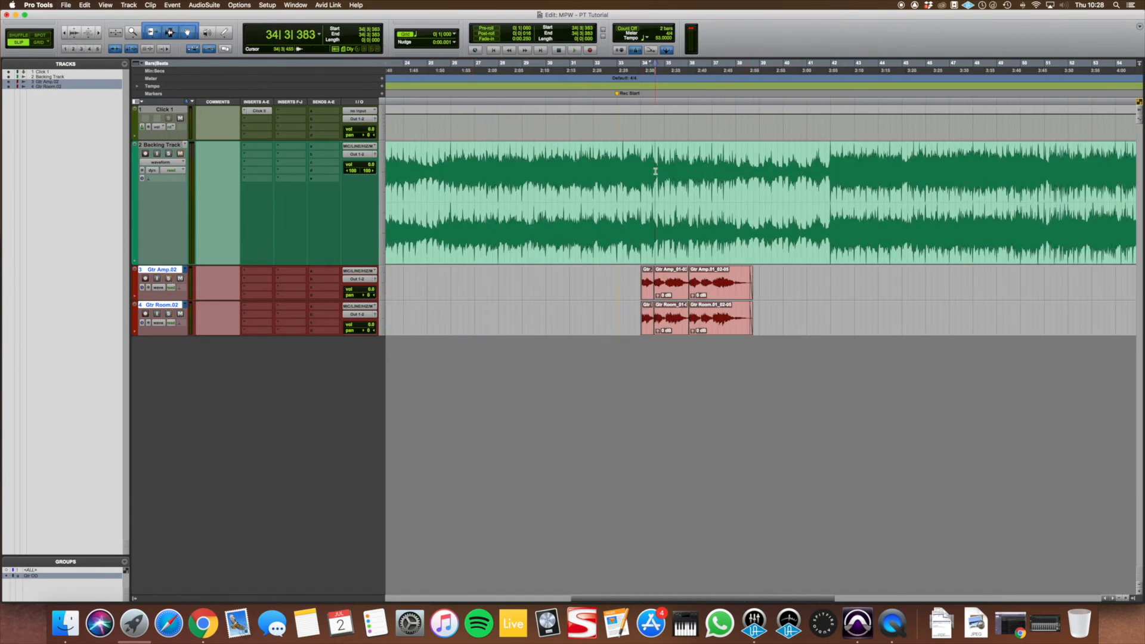
key(space)
drag(367, 296, 375, 333)
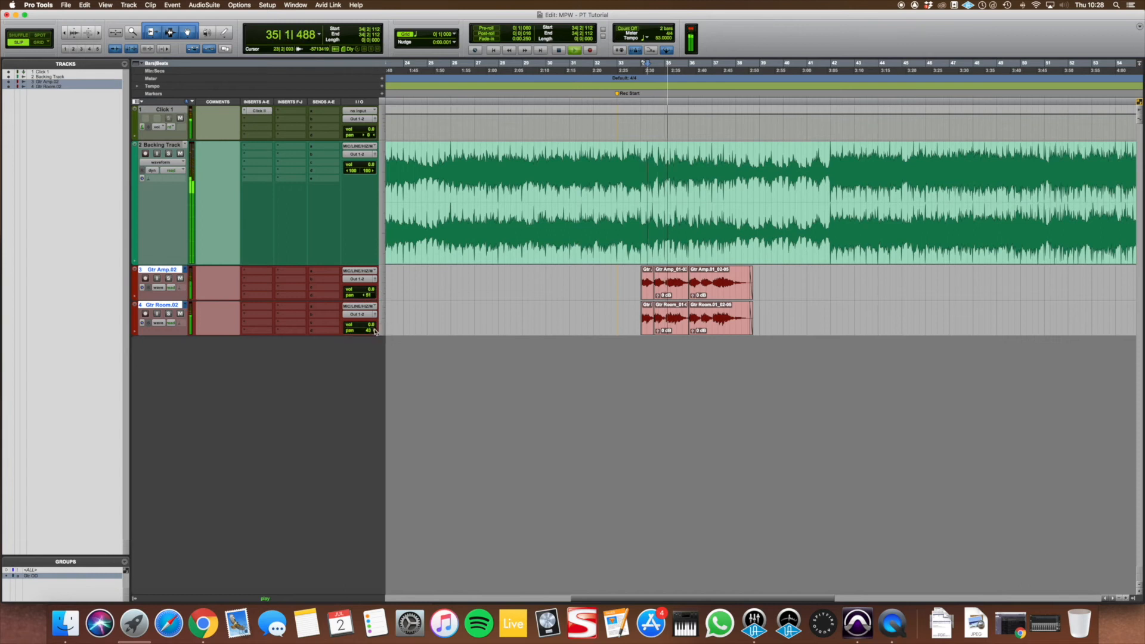
drag(372, 291, 373, 325)
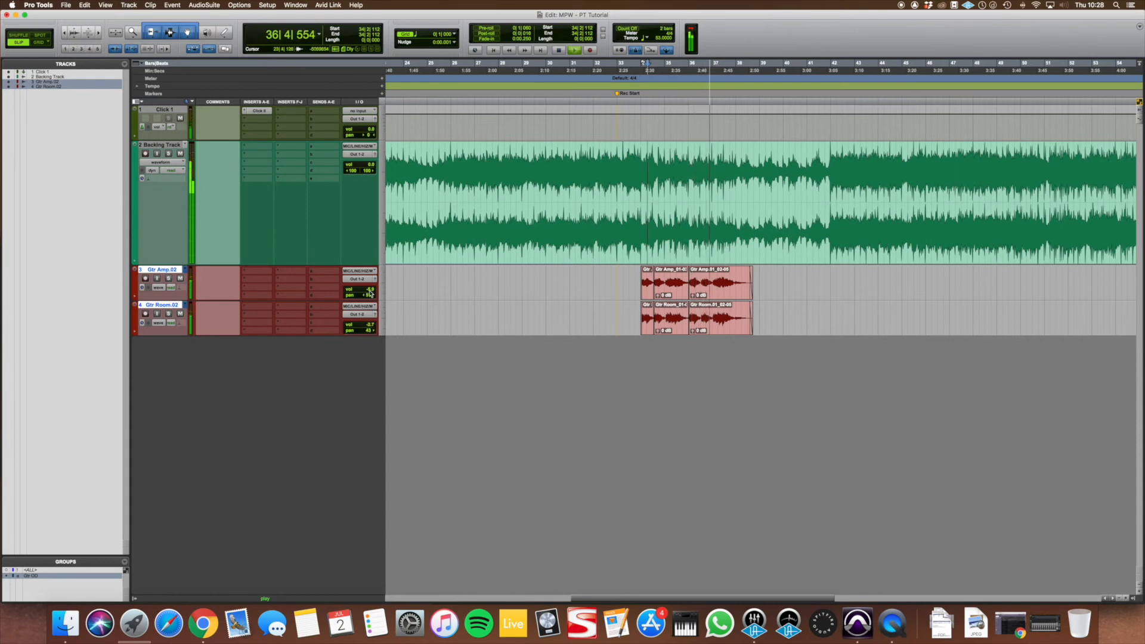
key(space)
click(712, 281)
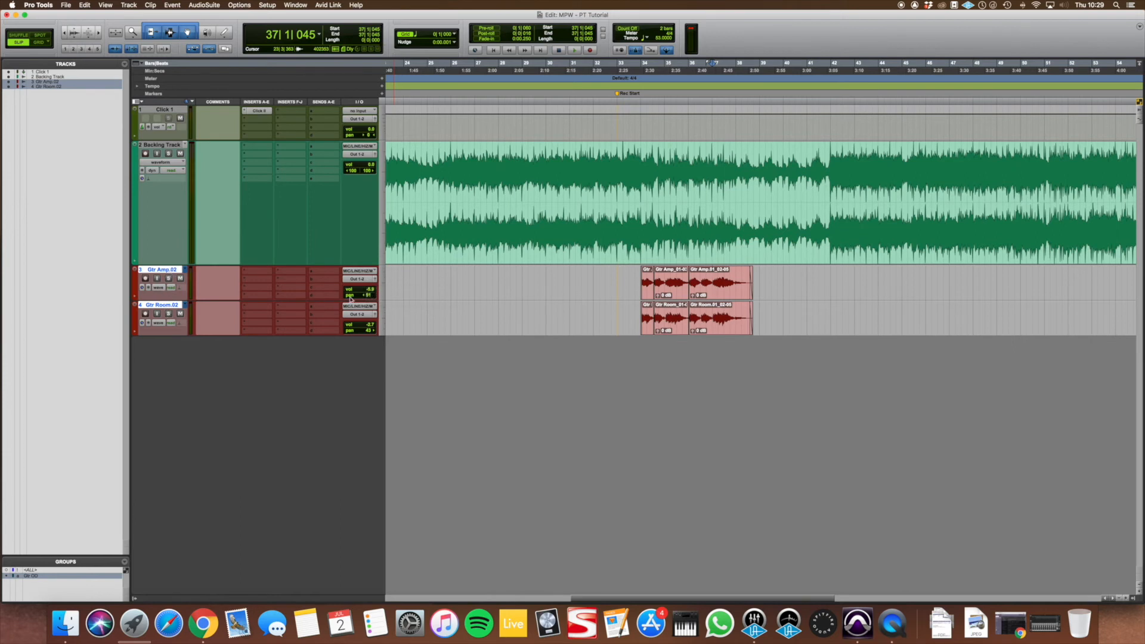
- Route both guitar tracks' outputs to a new stereo Aux Input track named Gtr Hook
click(361, 279)
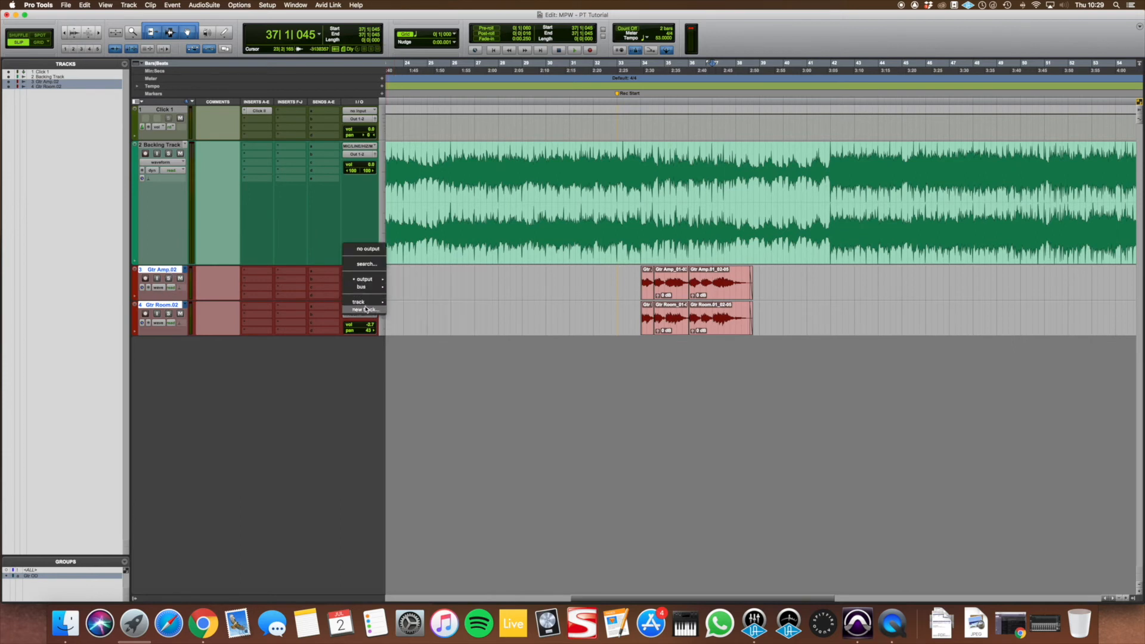
click(366, 309)
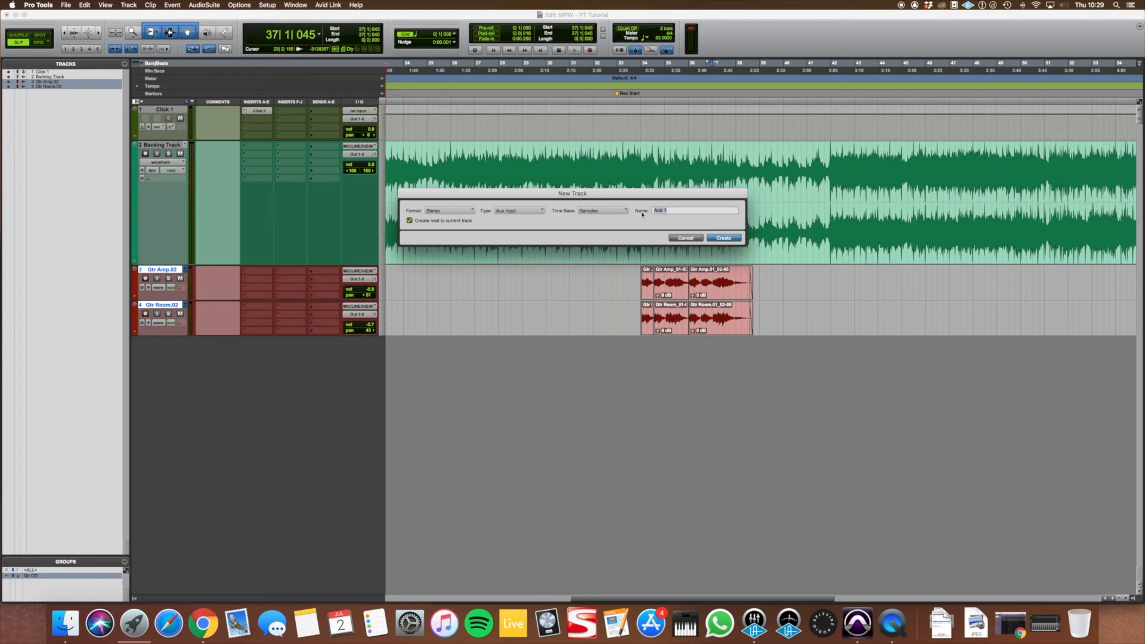
text(Gtr Hook)
key(Return)
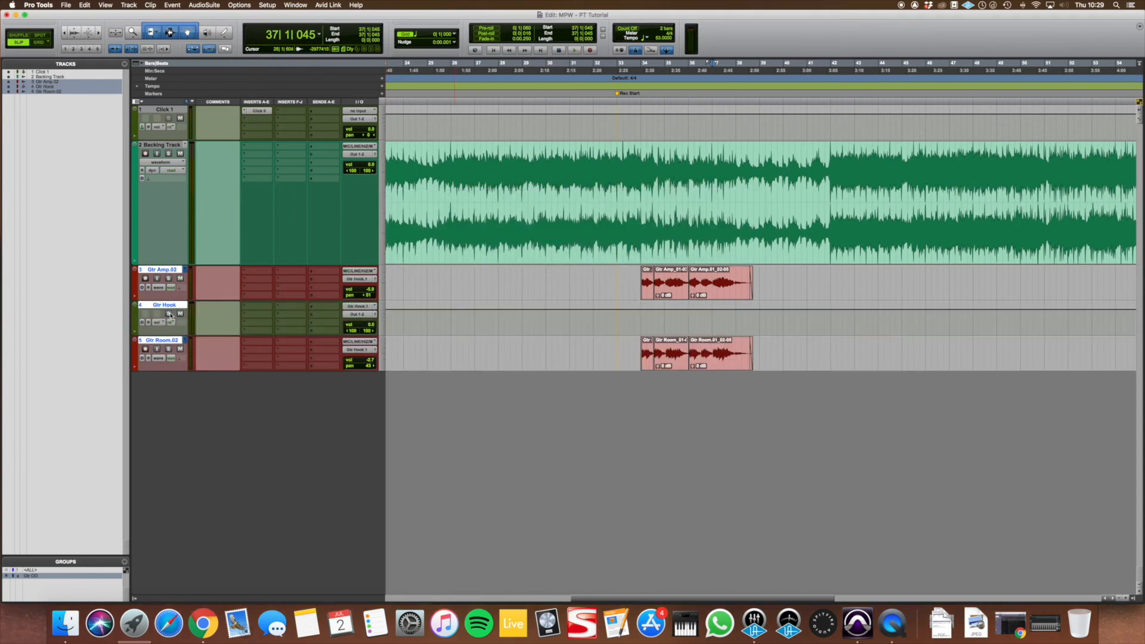
- Move the Gtr Hook track below Gtr Room.02 and colour it the same dark red as the guitar tracks
click(180, 307)
drag(178, 307, 177, 371)
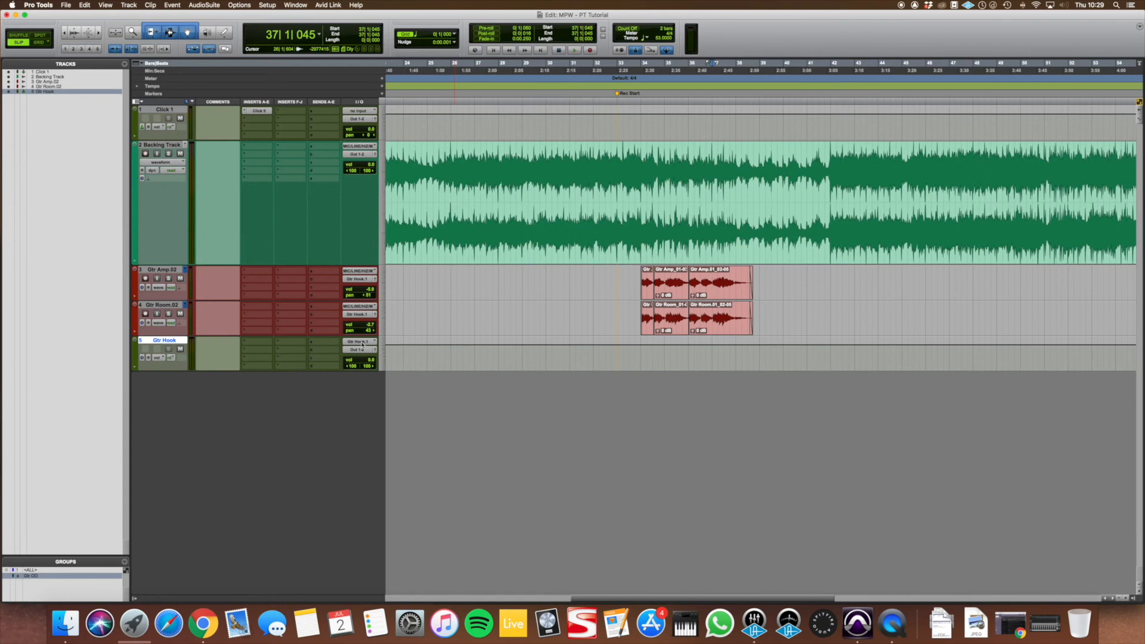
shift+click(162, 305)
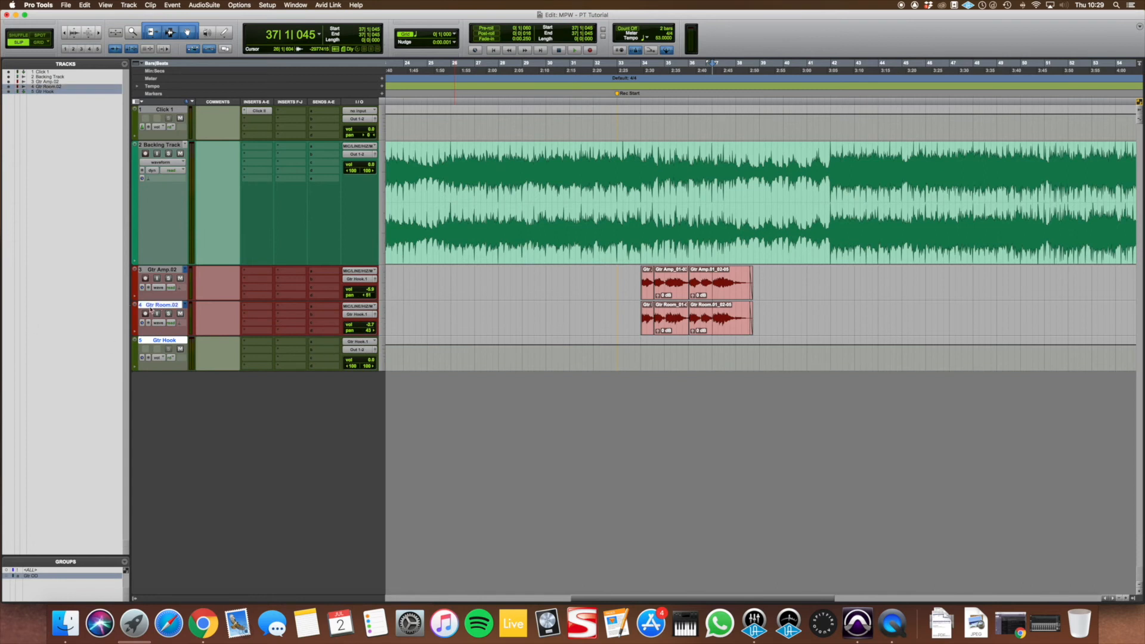
double_click(135, 316)
click(513, 135)
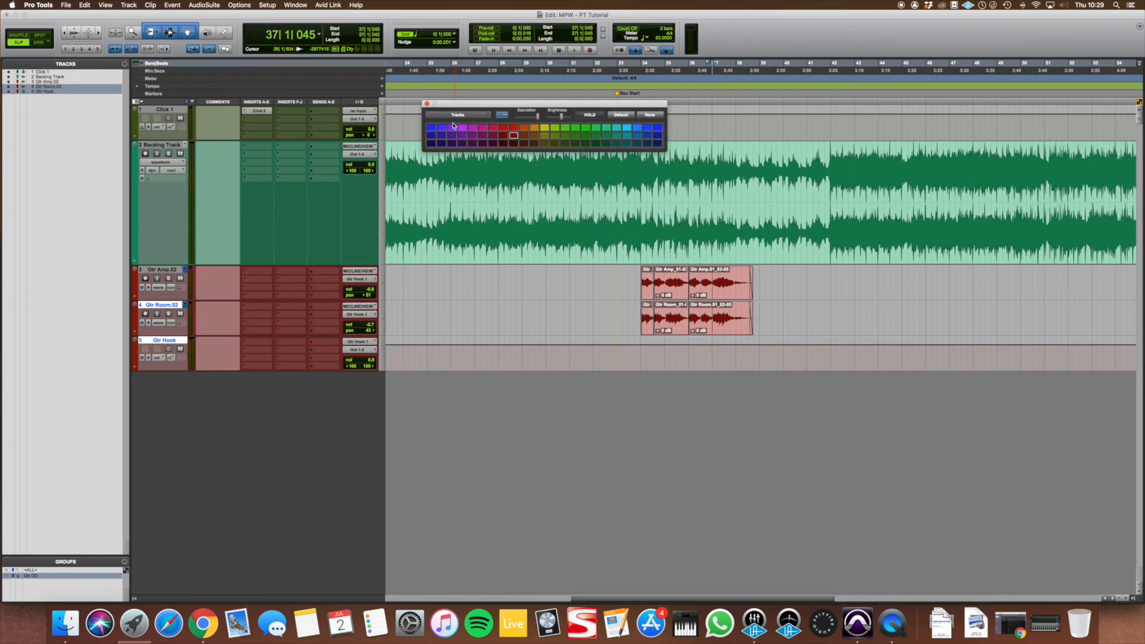
click(427, 104)
- Insert a stereo EQ3 7-Band on Gtr Hook with a high-pass filter at 74.1 Hz and a mid boost at about 1.12 kHz
click(260, 345)
mouse_move(280, 342)
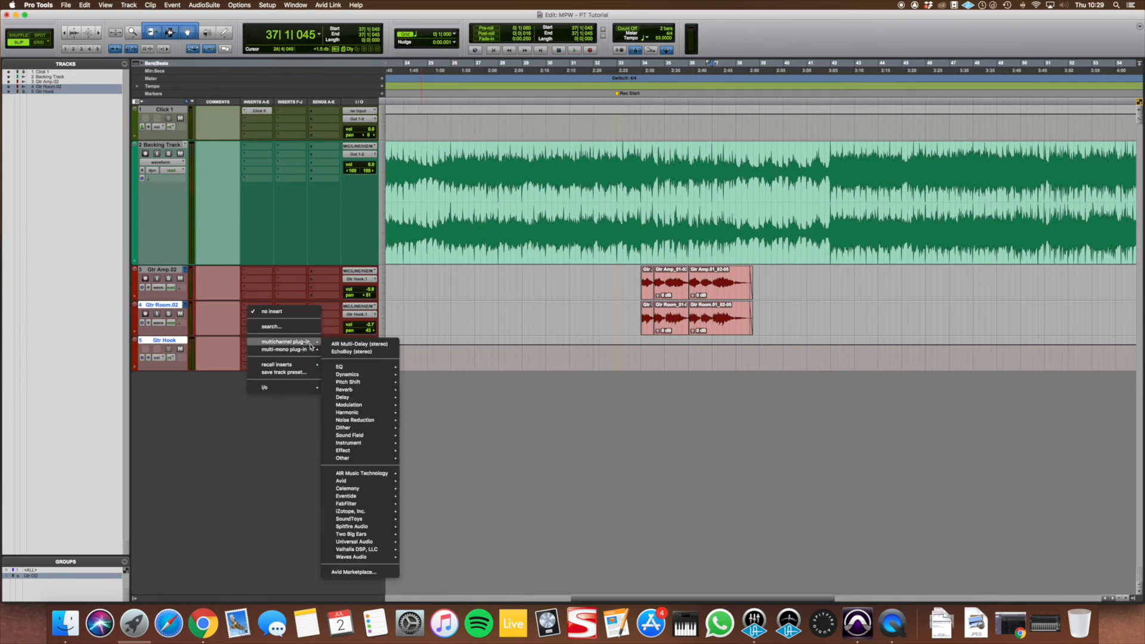
mouse_move(352, 366)
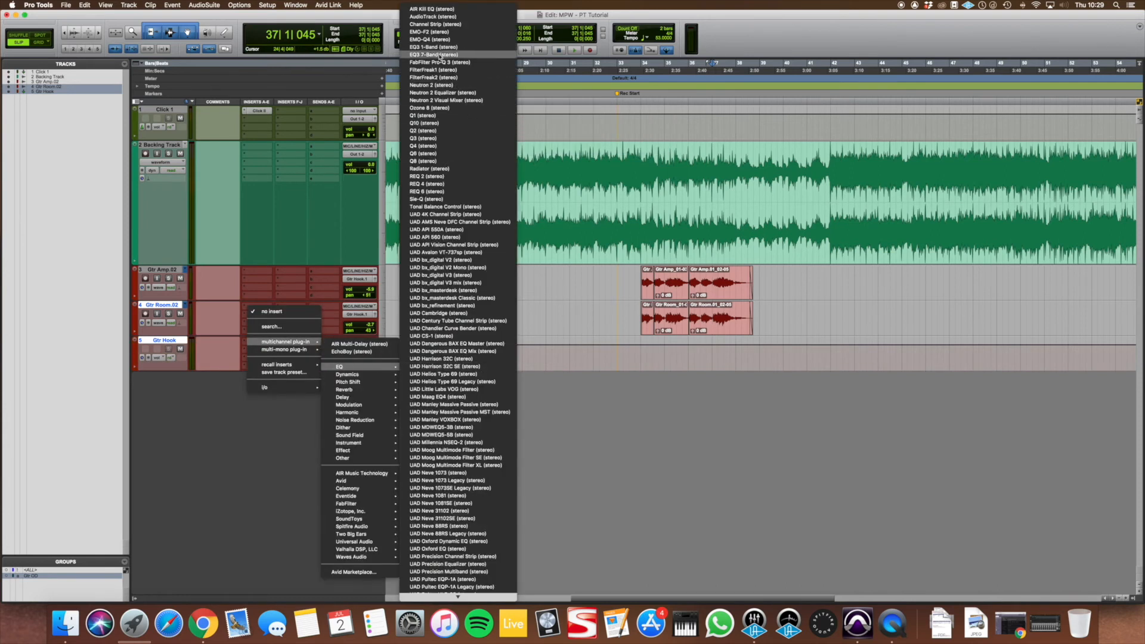
click(446, 55)
drag(590, 288, 588, 281)
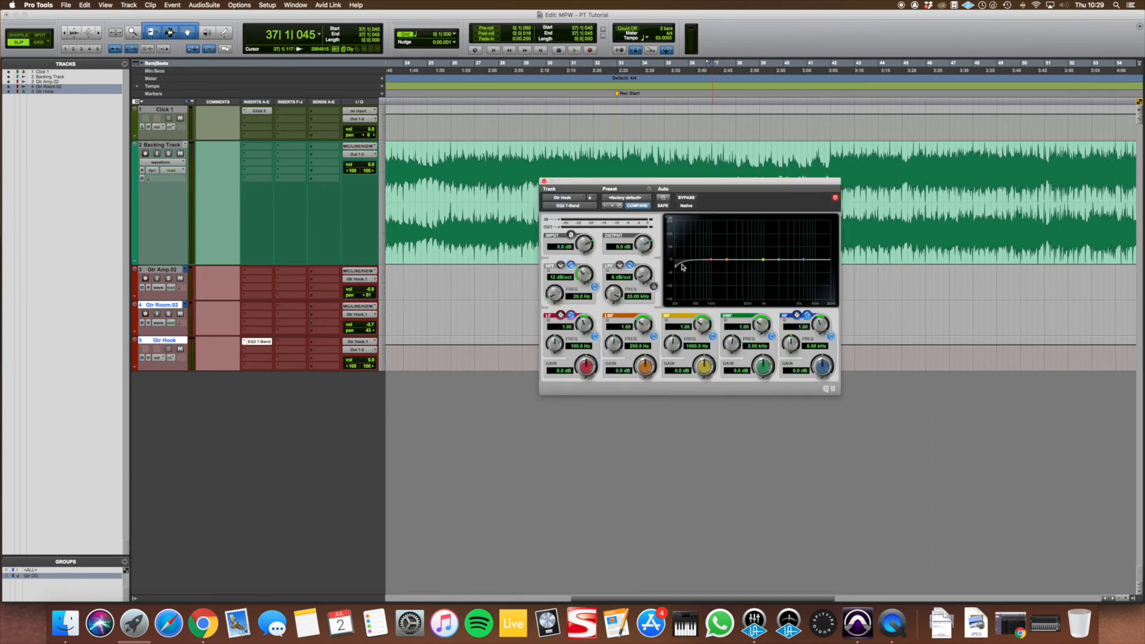
drag(678, 269, 767, 254)
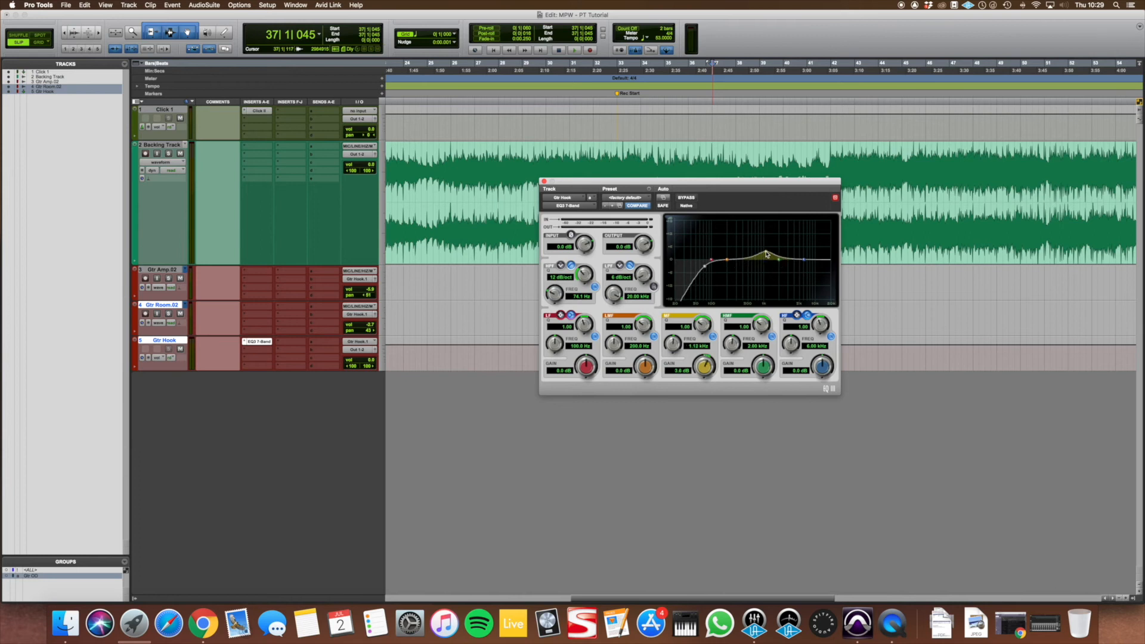
- While playing the section, add a high-frequency boost to the Gtr Hook EQ and move it slightly higher in frequency
click(641, 165)
key(space)
drag(766, 253, 805, 236)
drag(821, 324, 812, 331)
drag(805, 237, 813, 250)
- Insert a stereo BF-76 peak limiter after the EQ on Gtr Hook and stop playback
click(261, 350)
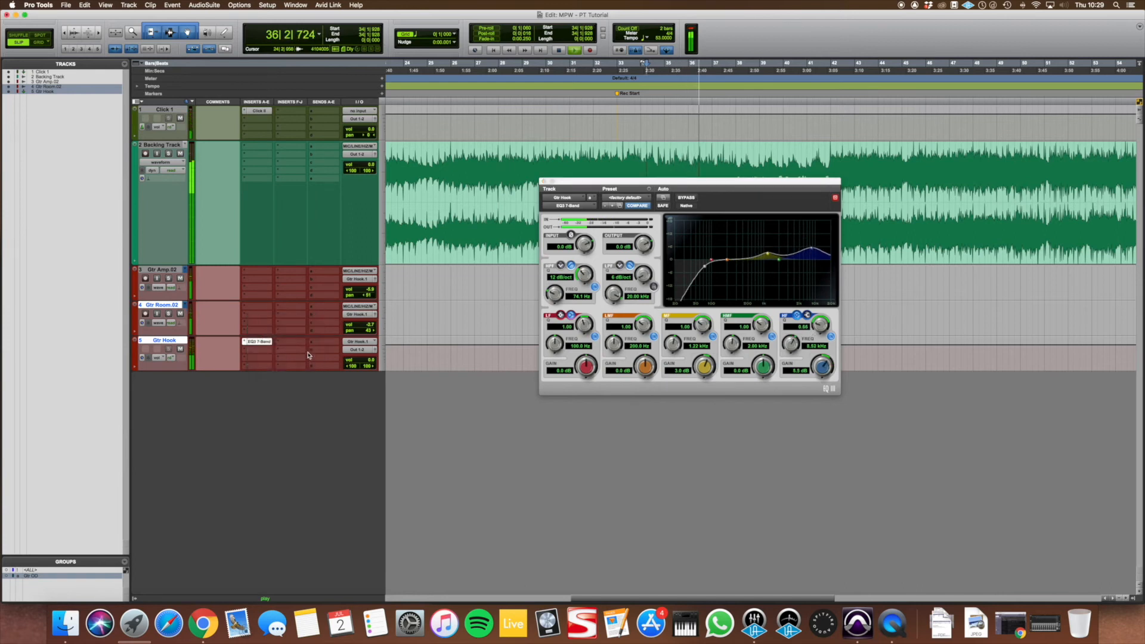
click(261, 351)
click(271, 351)
mouse_move(282, 351)
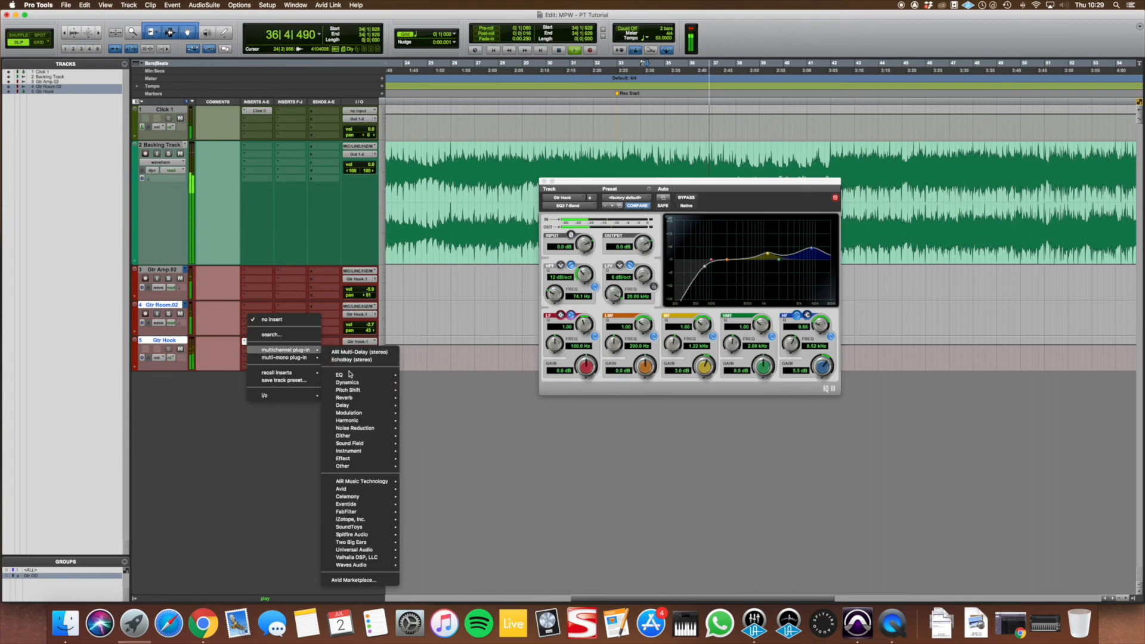
mouse_move(362, 384)
click(455, 17)
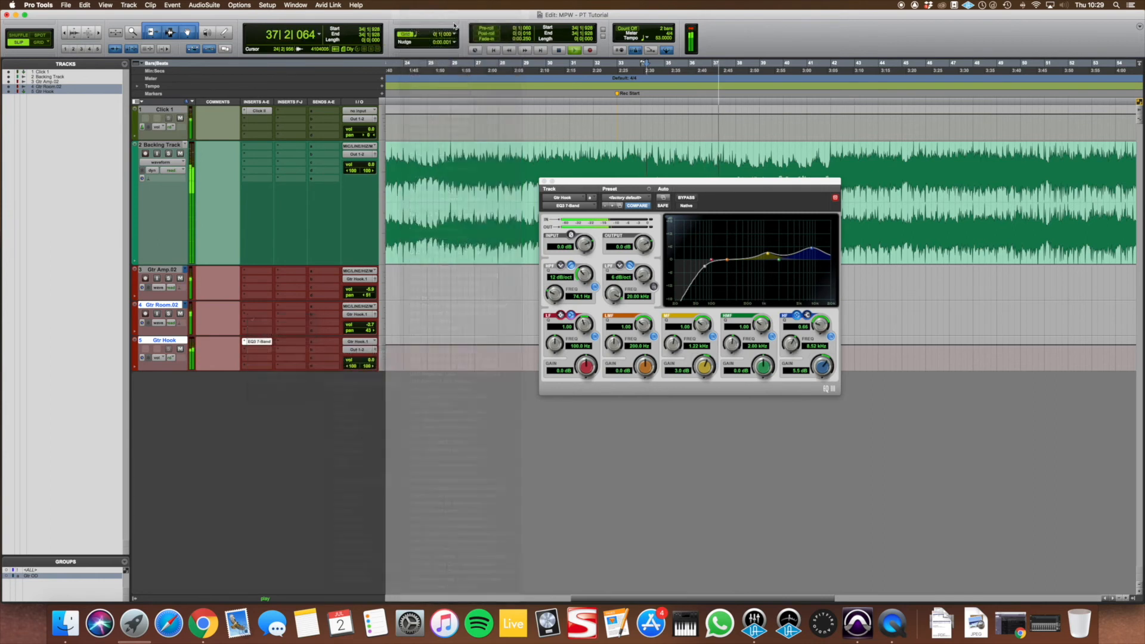
key(space)
- Play from the start of the guitar phrase and fine-tune the BF-76 input level
click(652, 161)
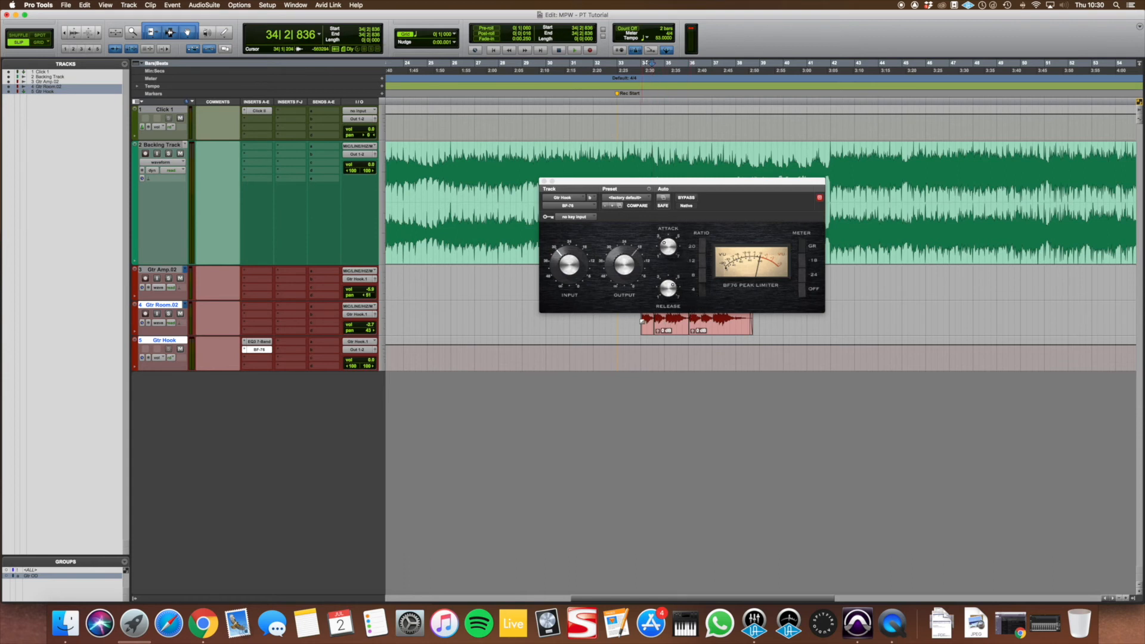
key(space)
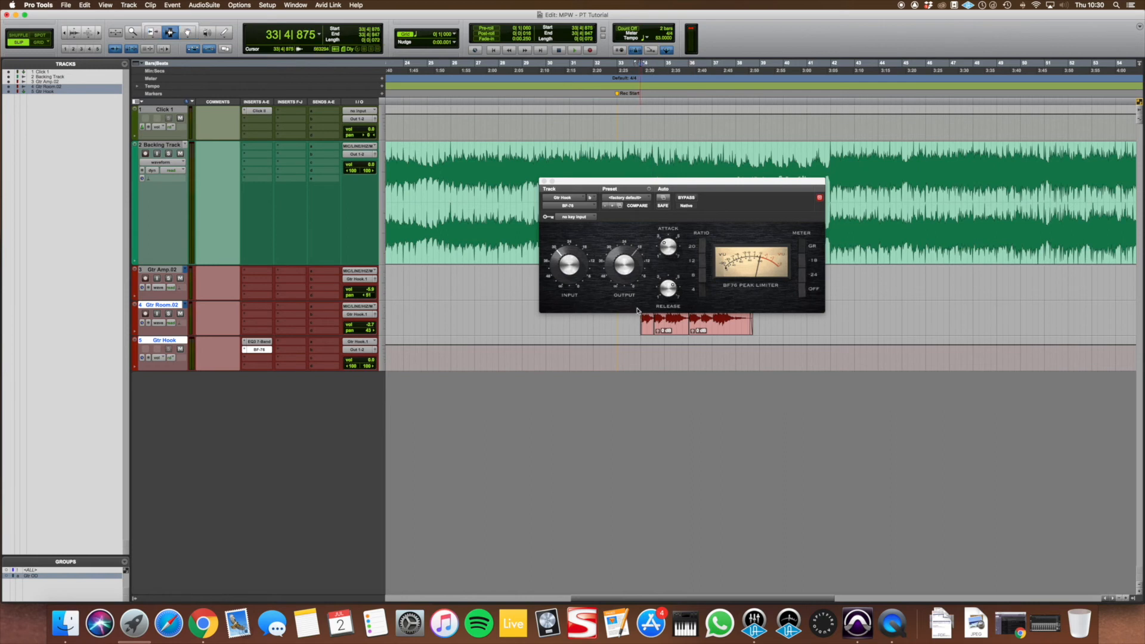
drag(582, 261, 583, 257)
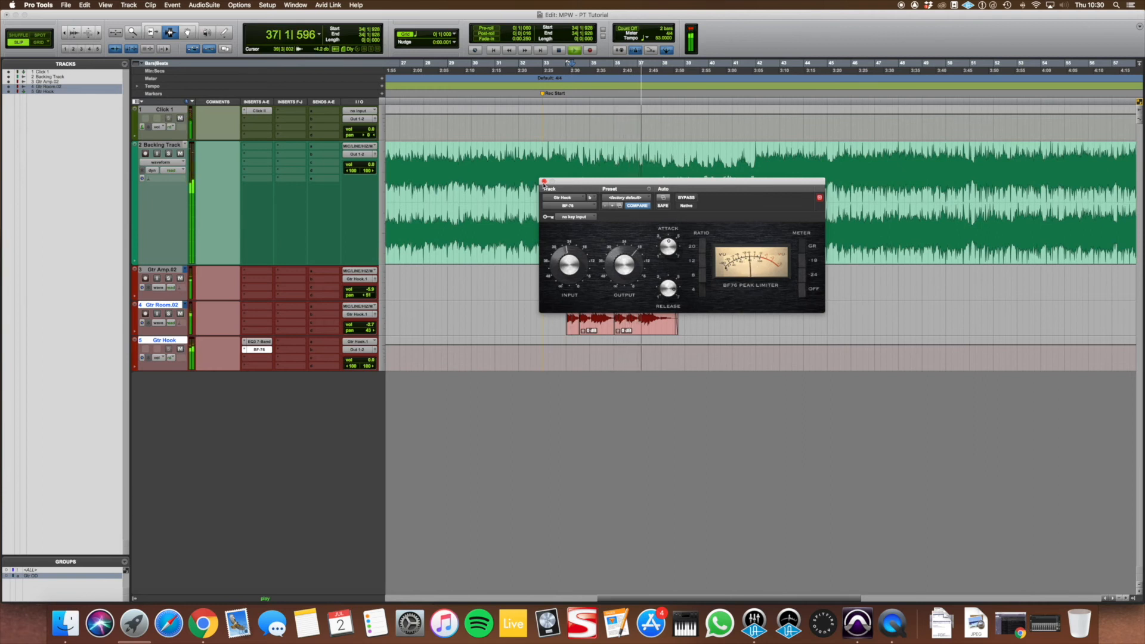
key(space)
- Insert a stereo Doubler2 after the BF-76 on Gtr Hook, lower its direct signal's gain, and audition the result
click(257, 357)
mouse_move(287, 358)
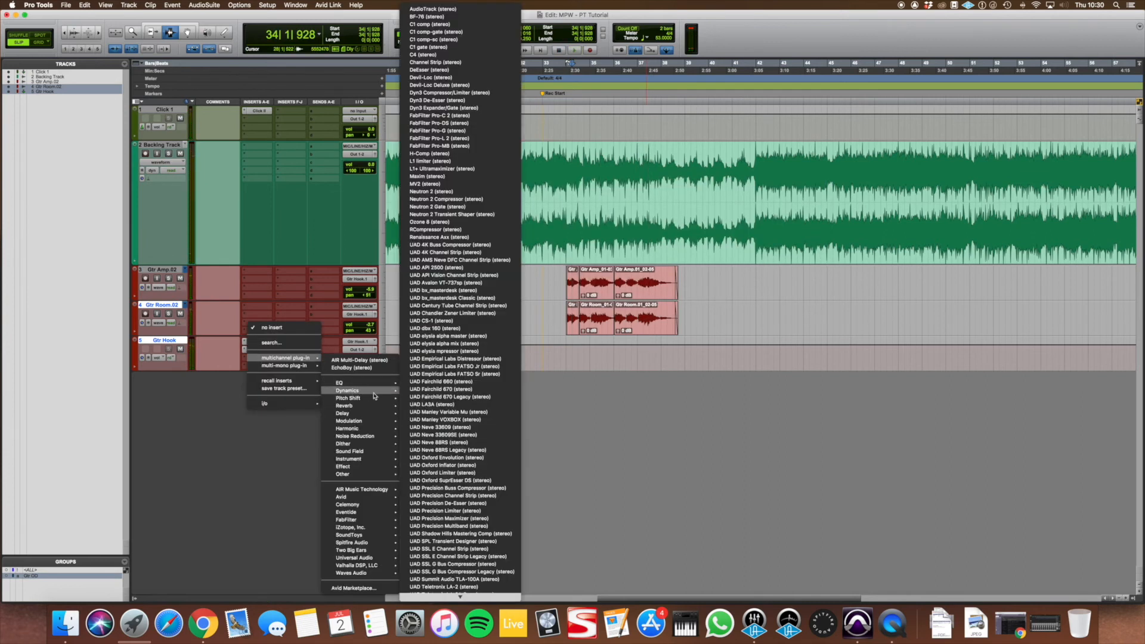
mouse_move(370, 401)
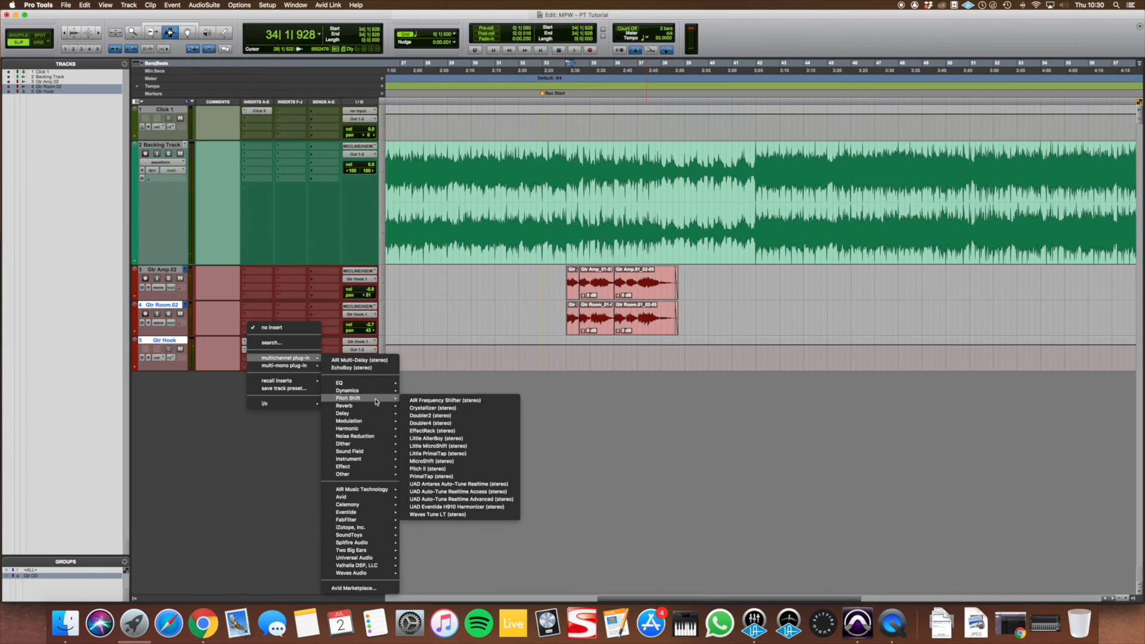
click(436, 417)
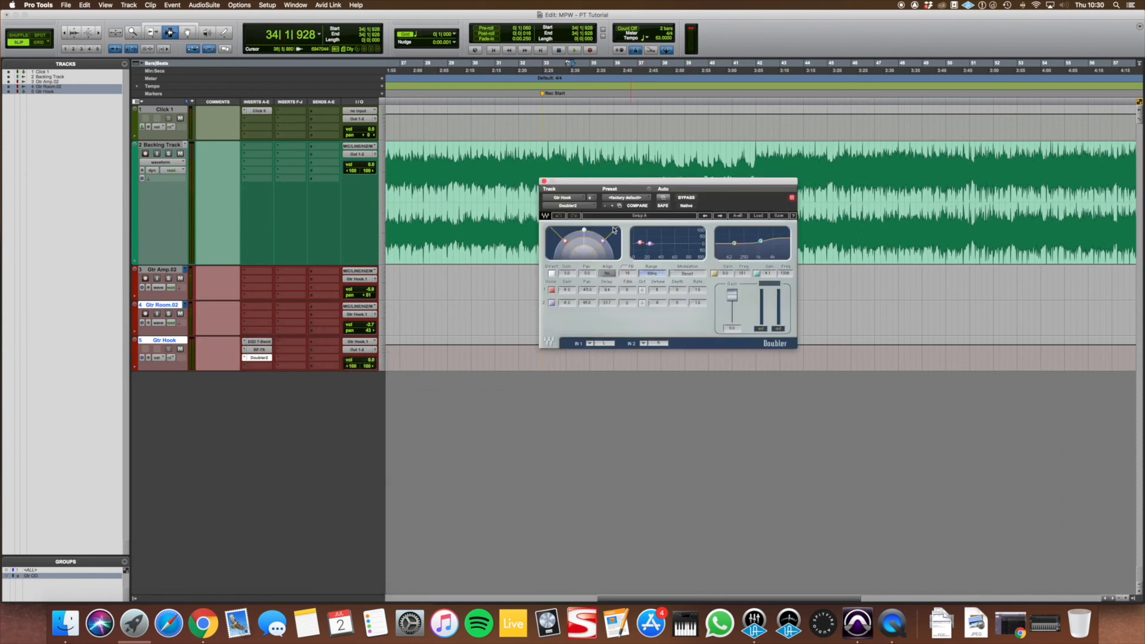
drag(566, 276, 566, 283)
drag(569, 182, 693, 115)
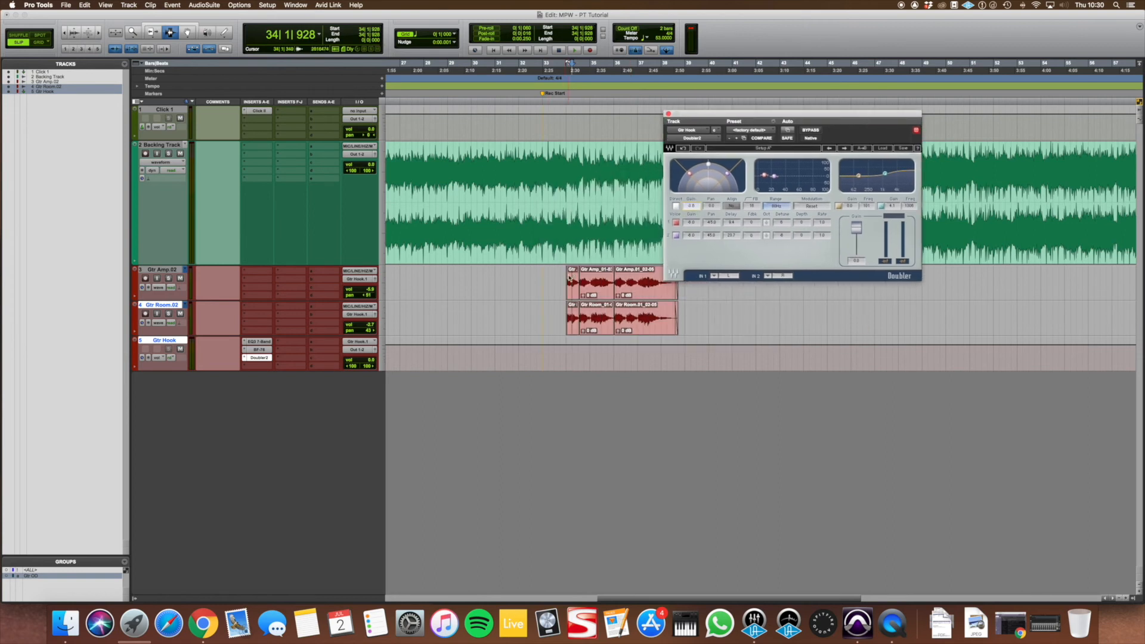
key(space)
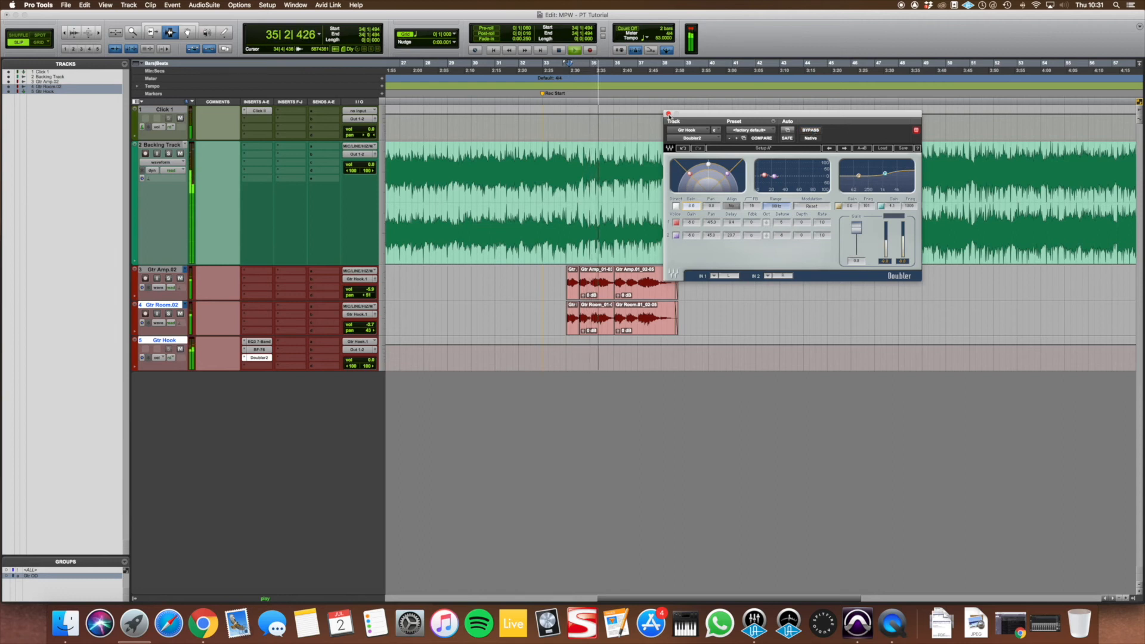
click(669, 113)
key(space)
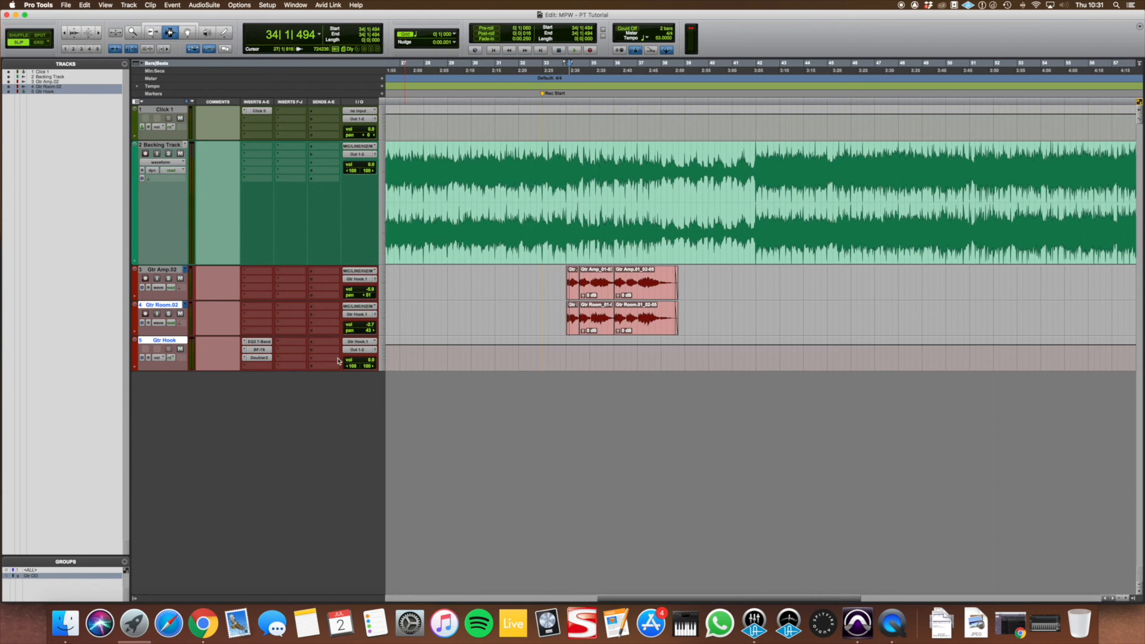
- Deselect all tracks, create one new stereo Aux Input track, and name it FX
super+click(176, 342)
super+click(177, 307)
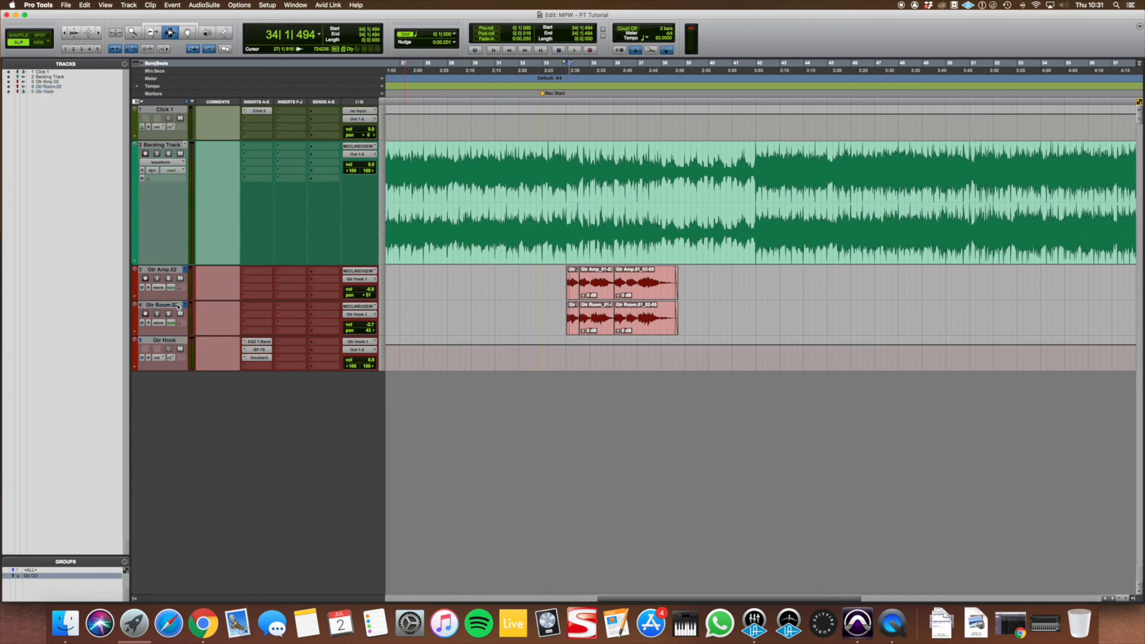
click(128, 4)
click(137, 17)
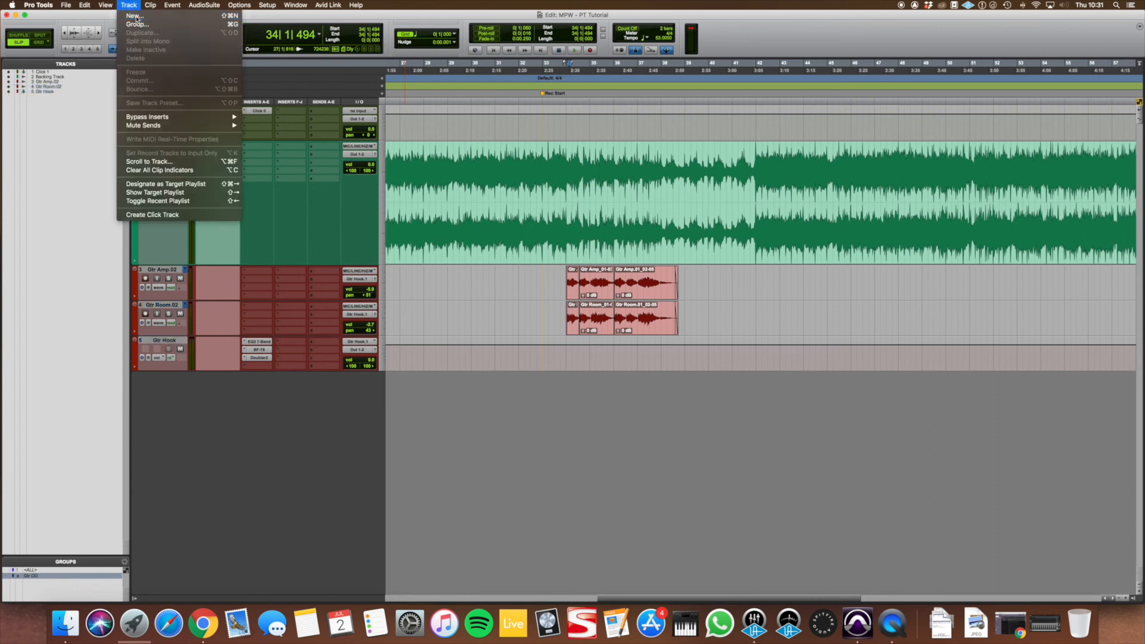
click(475, 215)
click(471, 224)
click(534, 213)
click(525, 222)
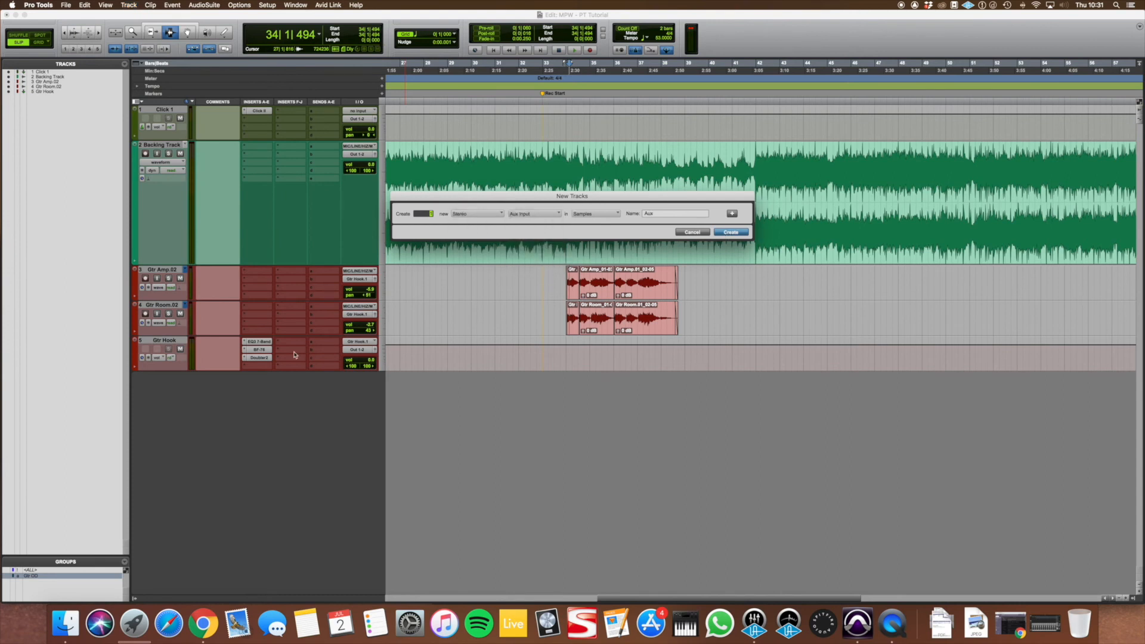
key(Return)
double_click(163, 375)
text(FX)
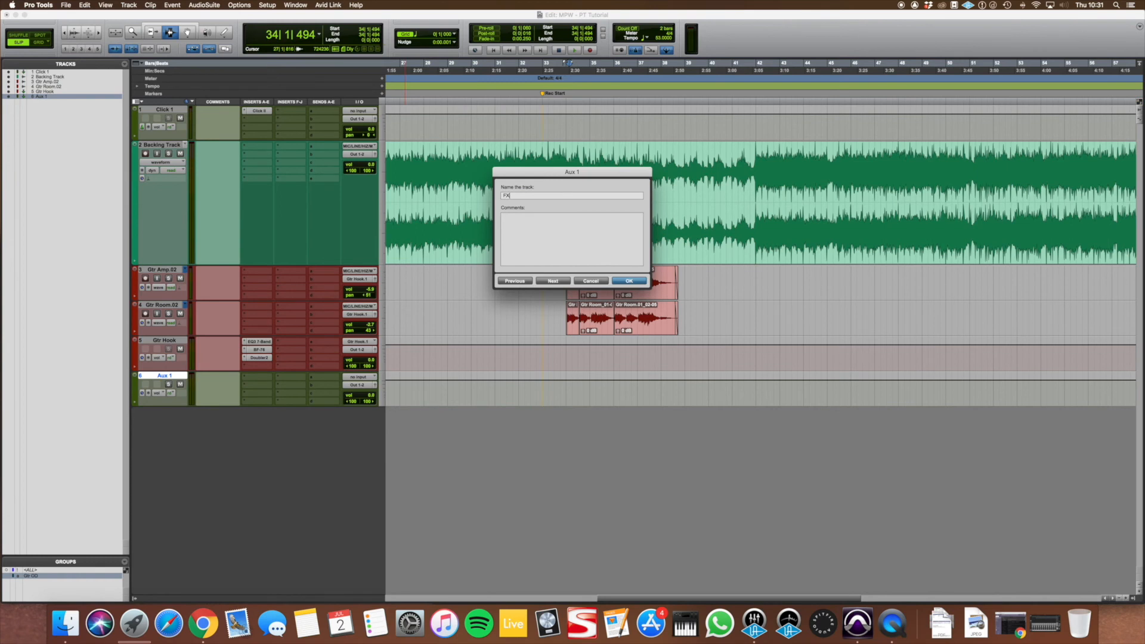
key(Return)
- Set the FX track's input to Bus 1-2 and add a stereo send from Gtr Hook to that bus
click(359, 377)
mouse_move(363, 385)
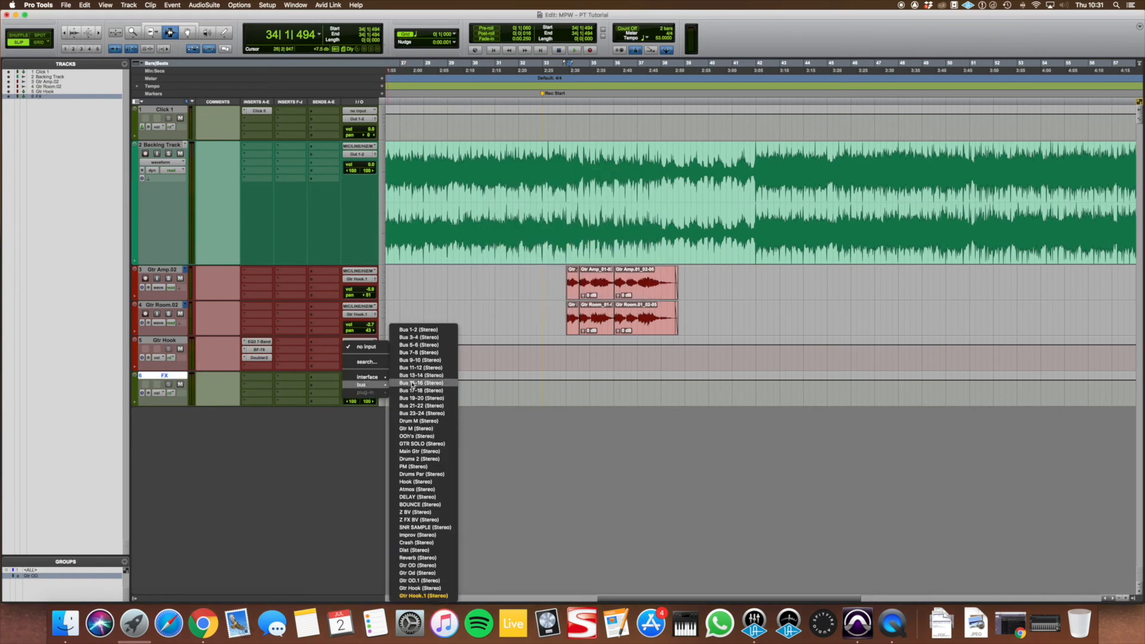
click(438, 333)
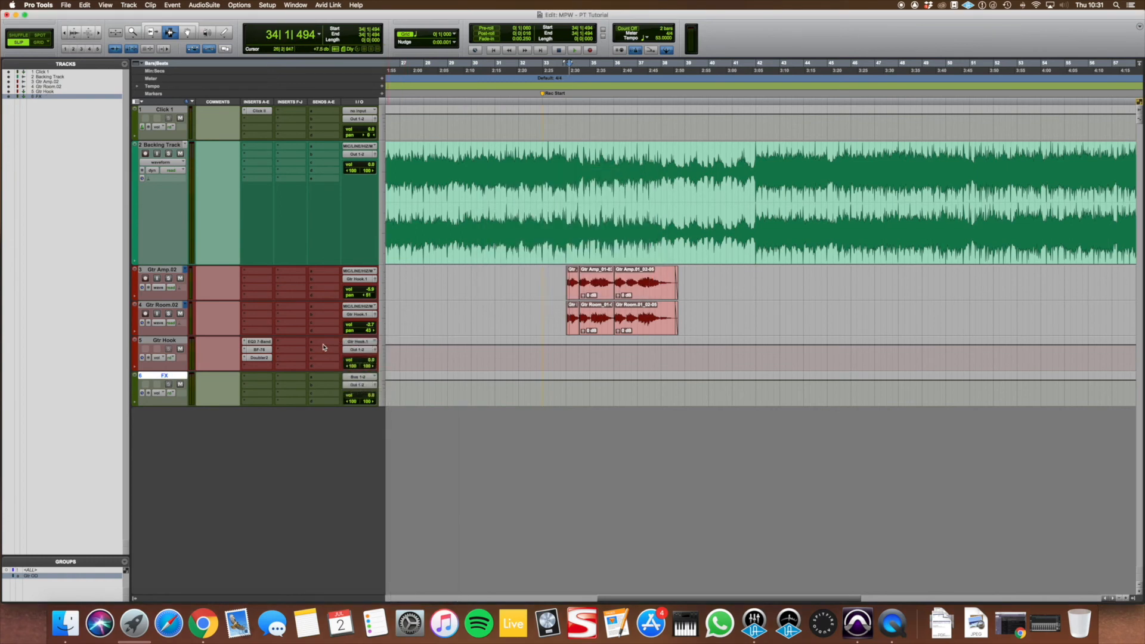
click(324, 348)
mouse_move(344, 351)
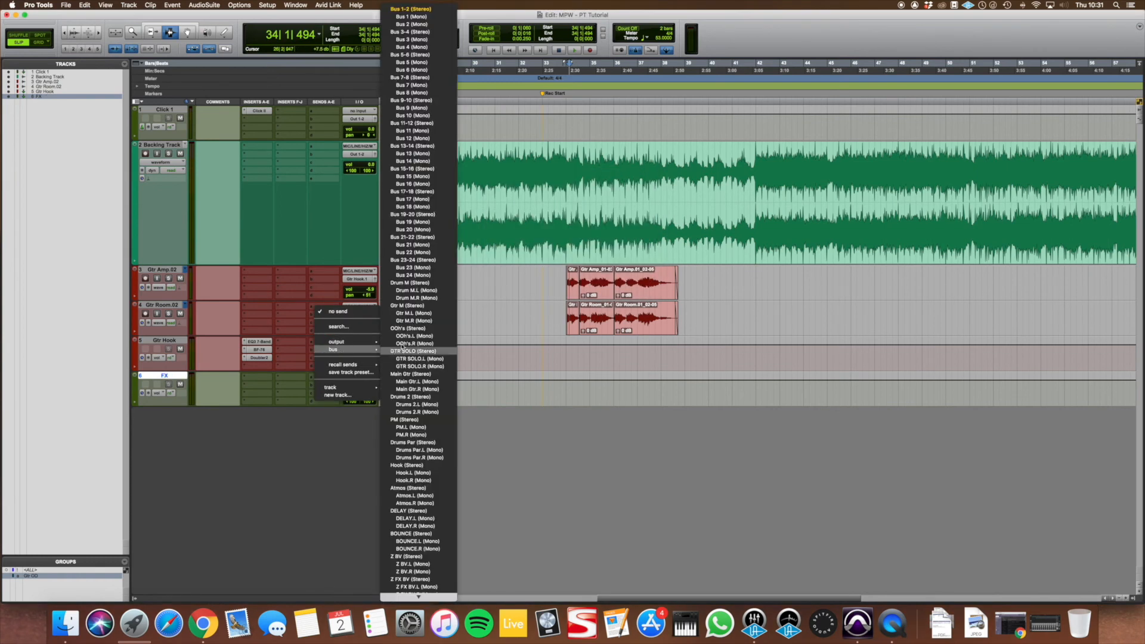
click(434, 10)
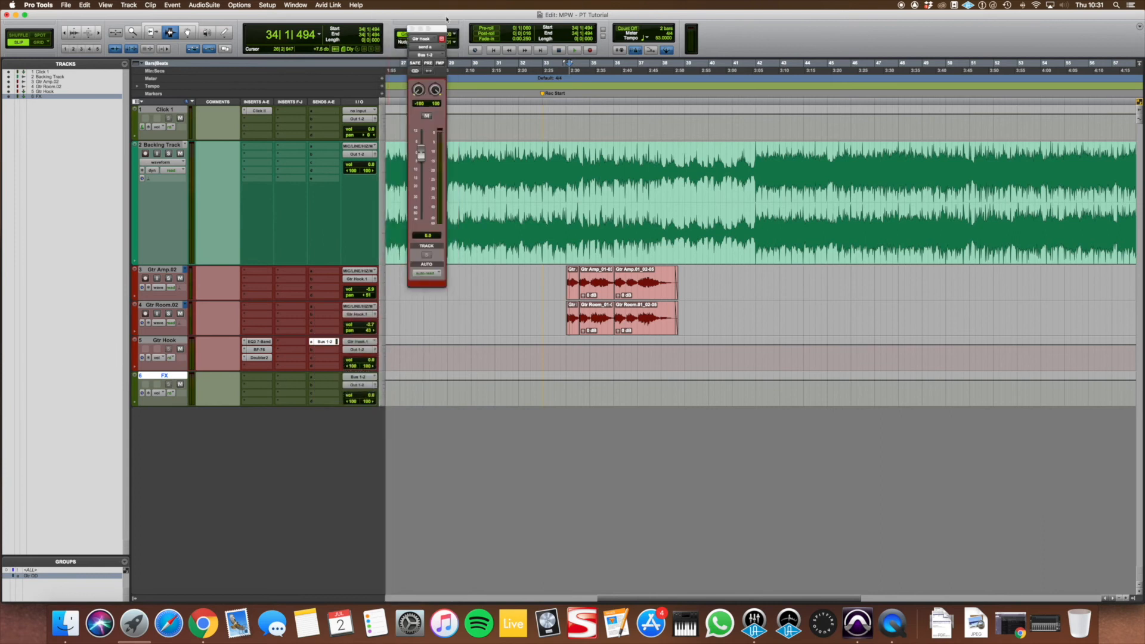
- Look at Gtr Hook's Bus 1-2 send in the mixer view and return to the edit view
key(super+equal)
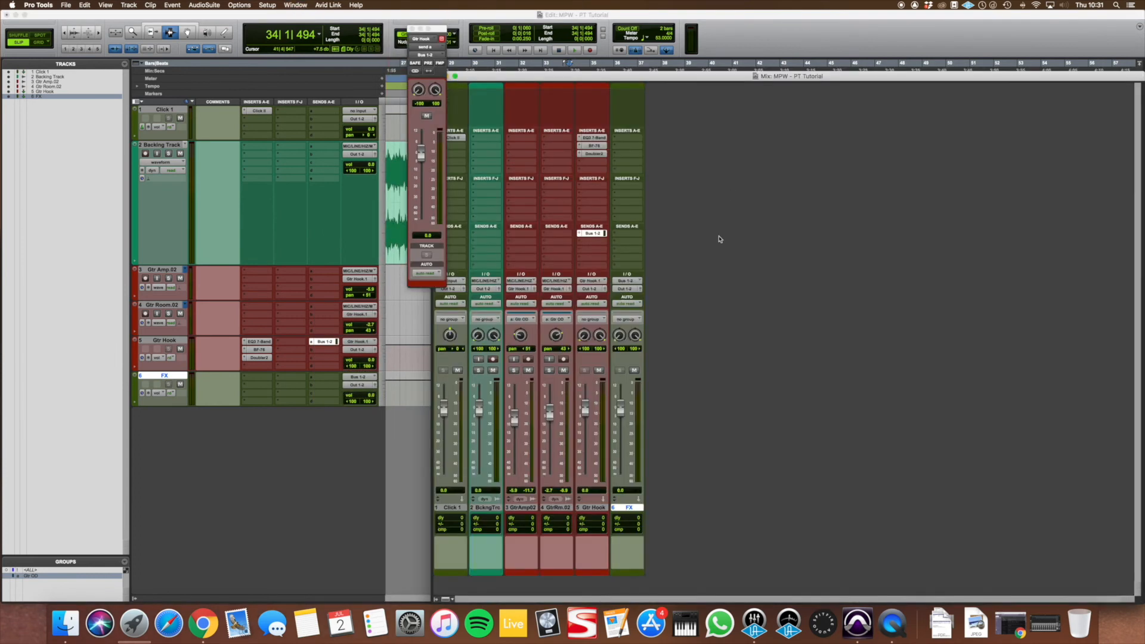
click(593, 234)
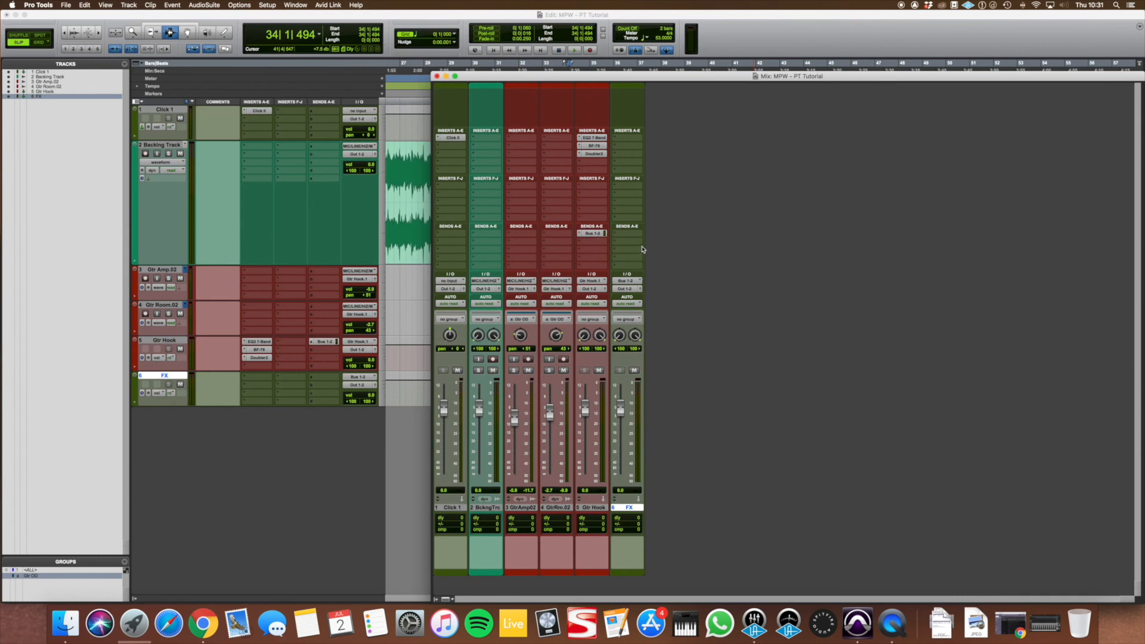
click(438, 76)
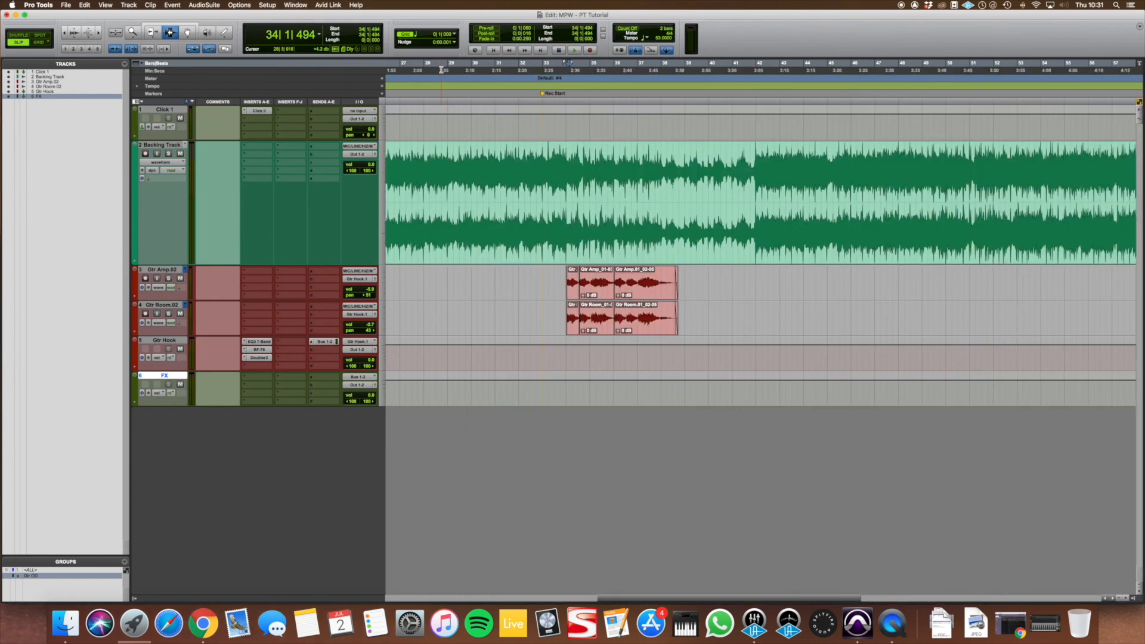
- Reopen Gtr Hook's Bus 1-2 send, toggle its mute and pre-fader options on and off, and set its level to -13.7 dB
click(331, 344)
click(428, 116)
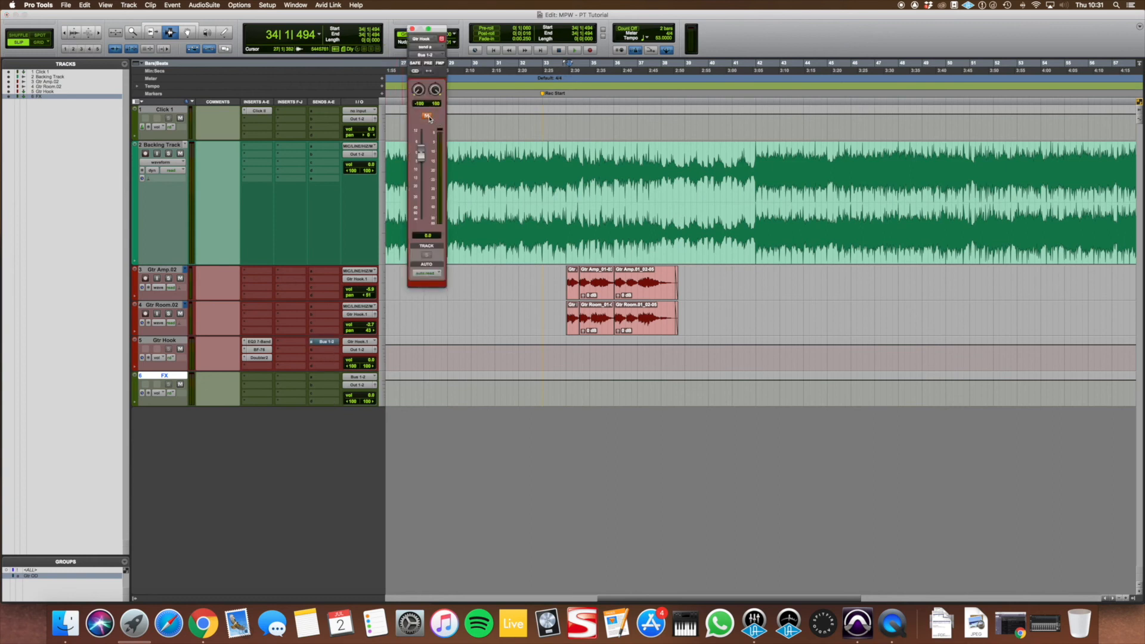
click(427, 117)
click(430, 64)
click(430, 63)
drag(424, 156, 424, 179)
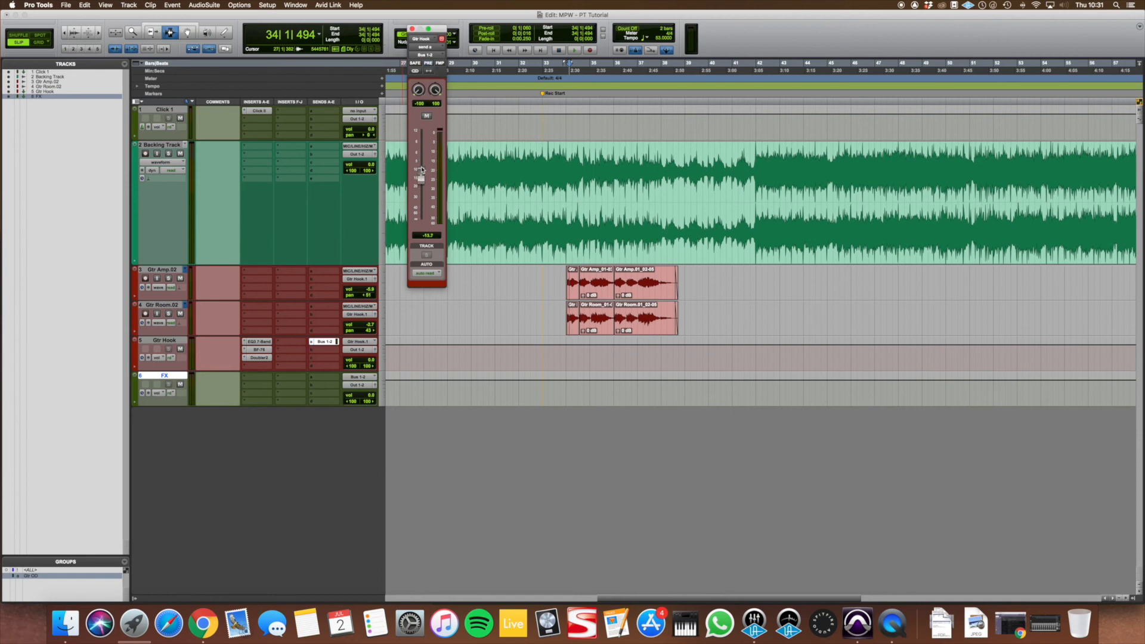
- Insert a stereo EchoBoy delay on the FX track and load its SurfSprings Wide guitar preset
click(259, 379)
mouse_move(285, 377)
mouse_move(357, 422)
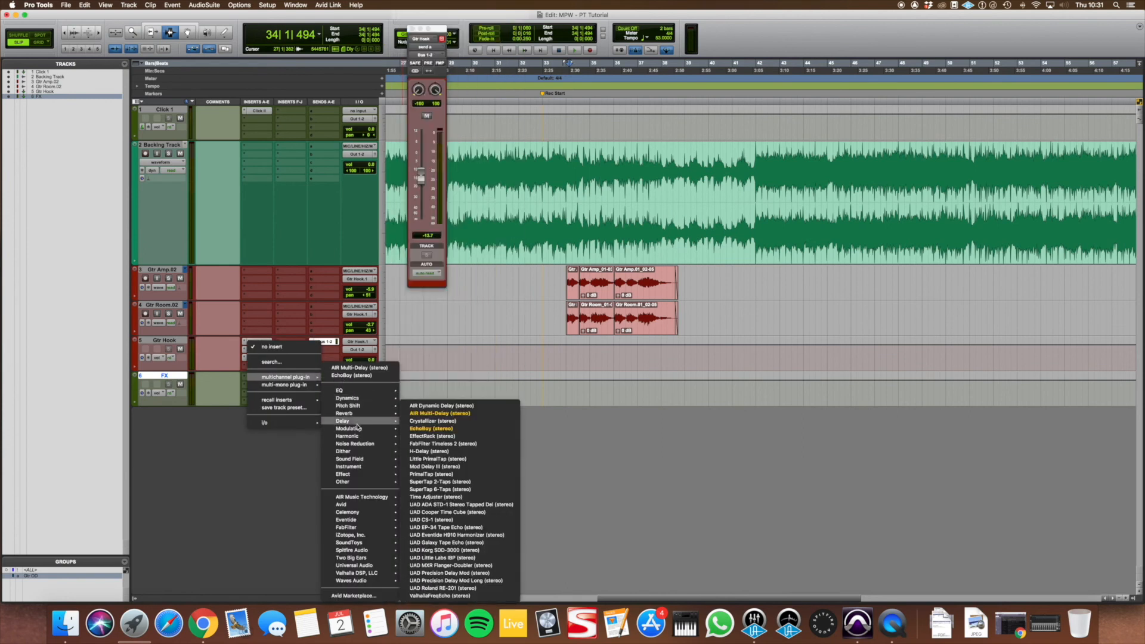
click(430, 429)
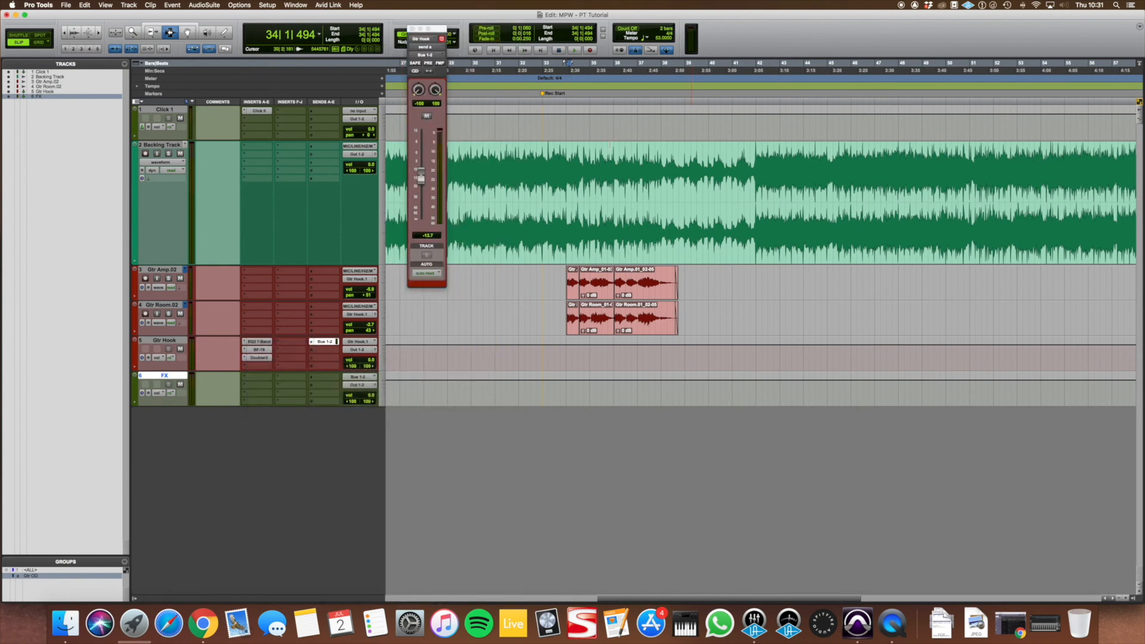
click(763, 154)
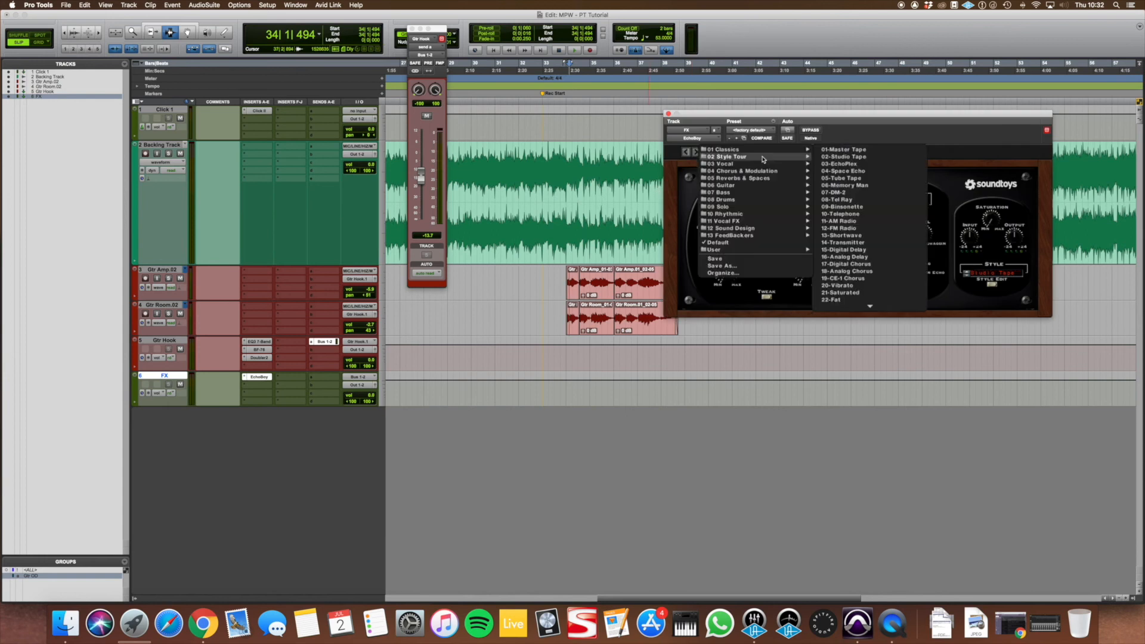
mouse_move(733, 186)
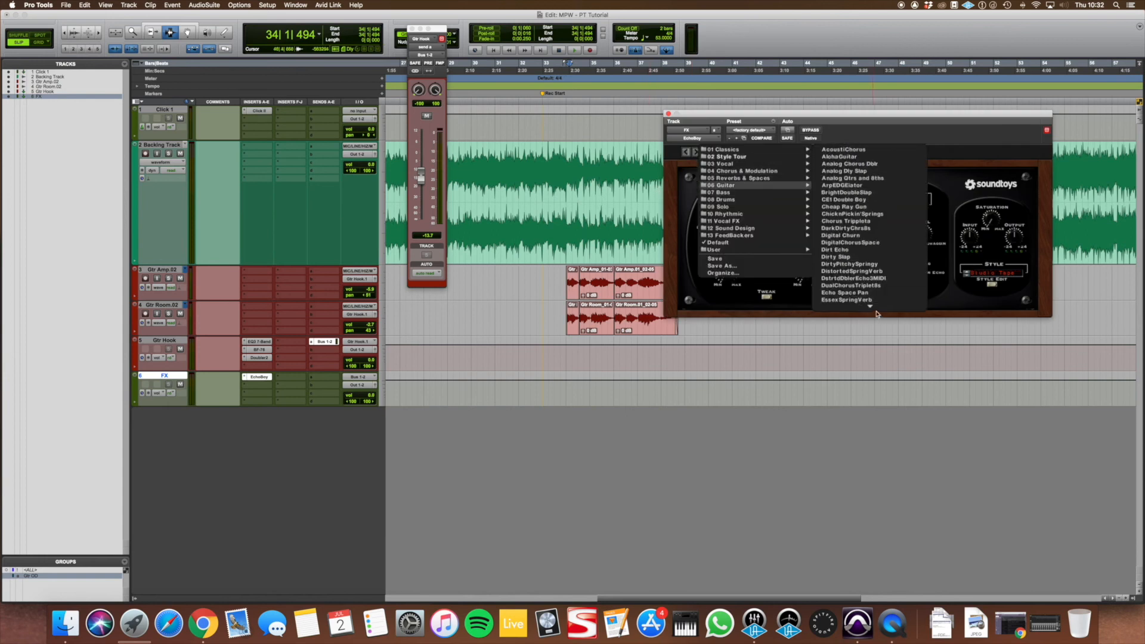
mouse_move(880, 308)
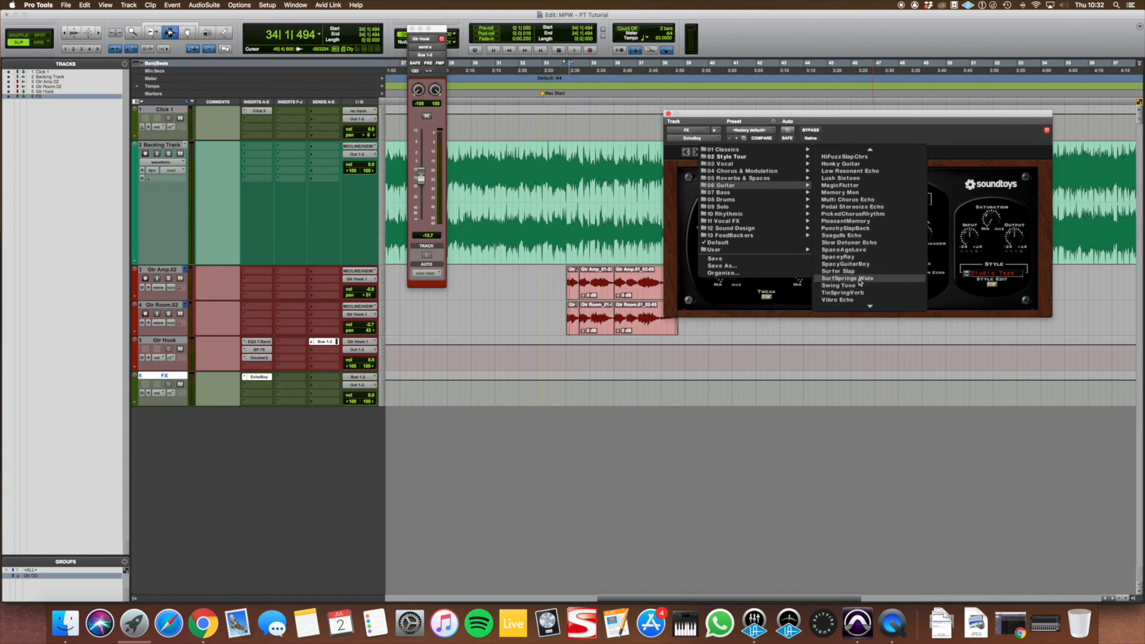
click(860, 284)
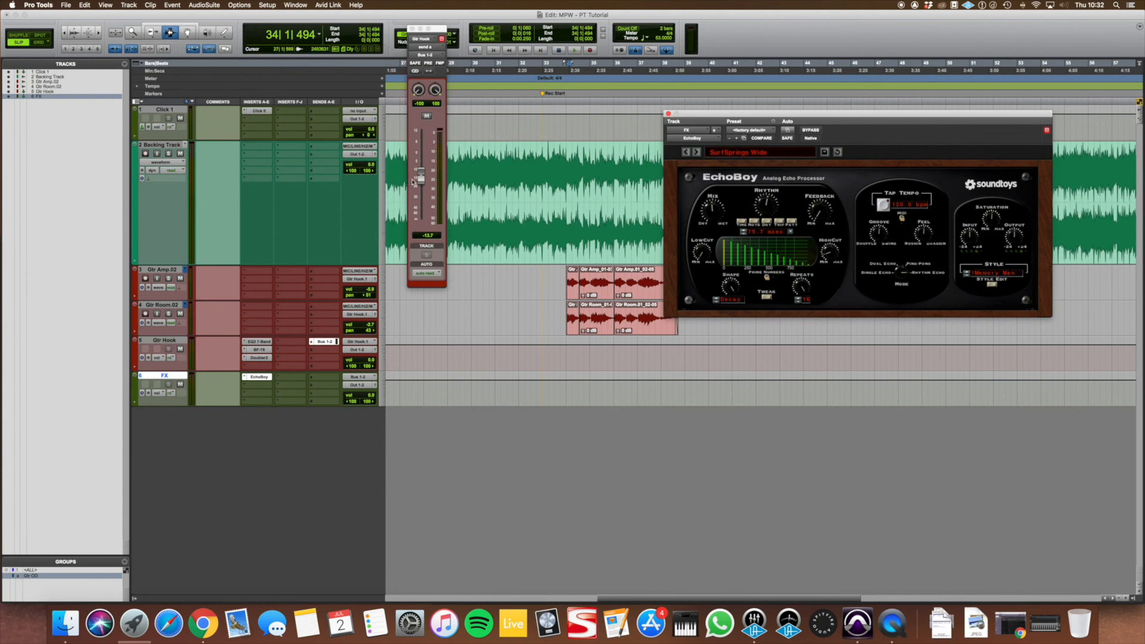
- While playing, lower Gtr Hook's send to about -14.8 dB, FX's volume to about -7.8 dB, and Gtr Hook's volume slightly
mouse_move(419, 179)
mouse_down()
mouse_move(421, 152)
mouse_move(420, 190)
mouse_up()
key(space)
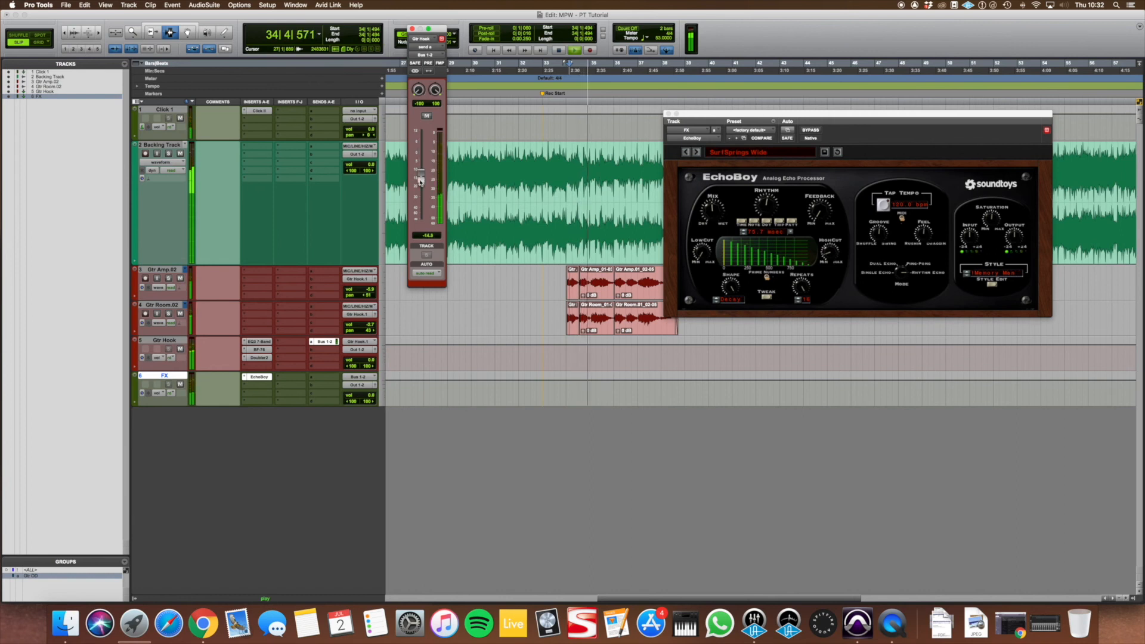
drag(370, 397, 371, 407)
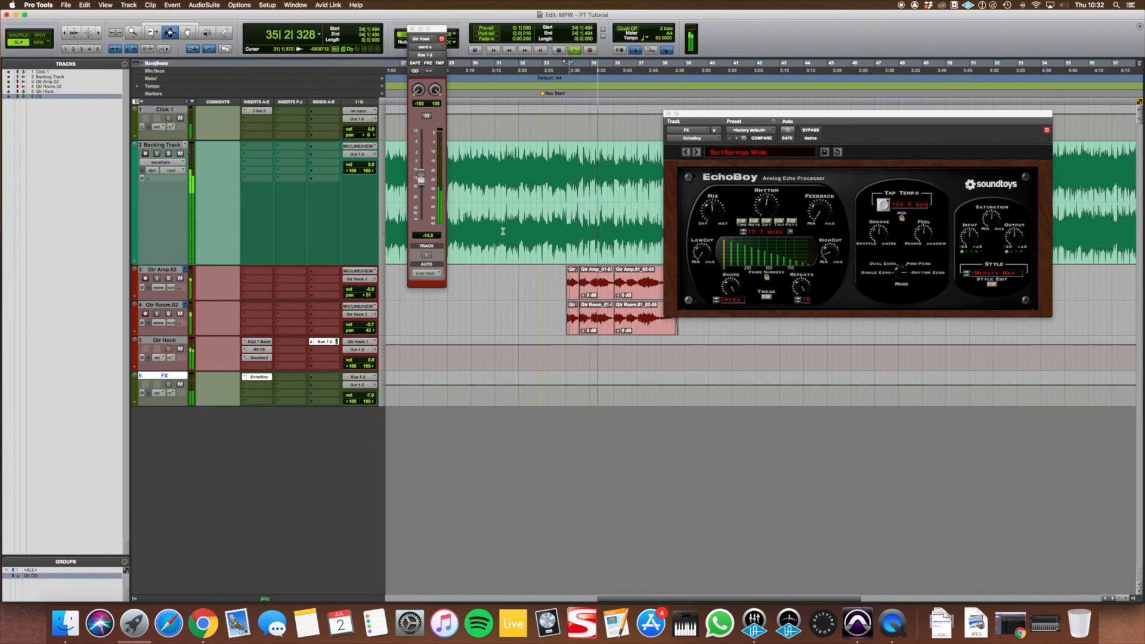
click(412, 29)
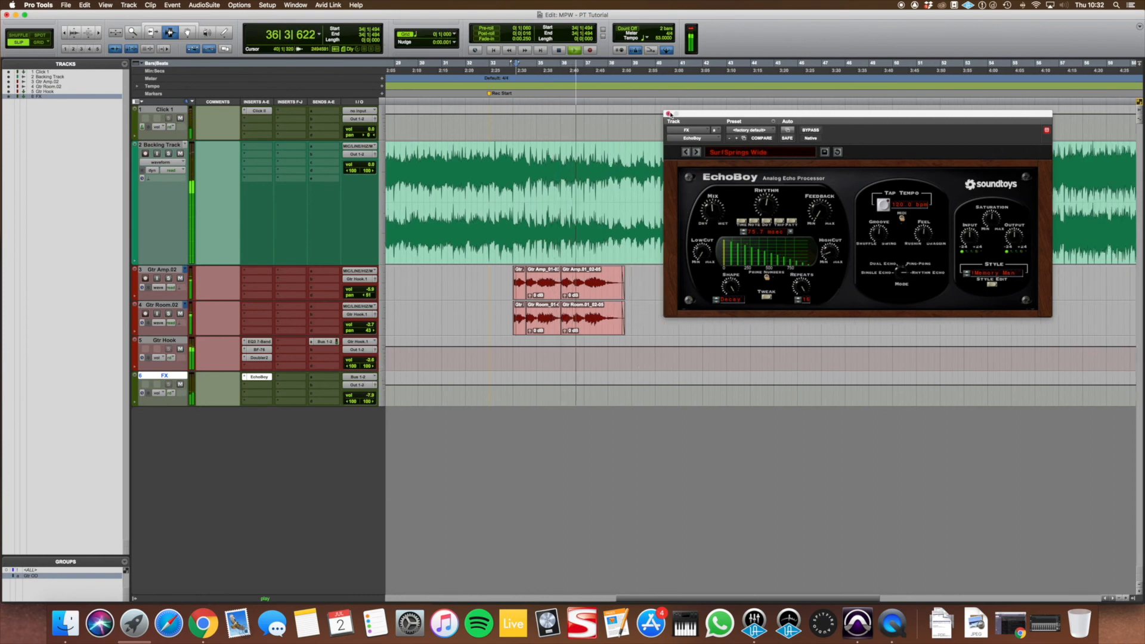
click(669, 114)
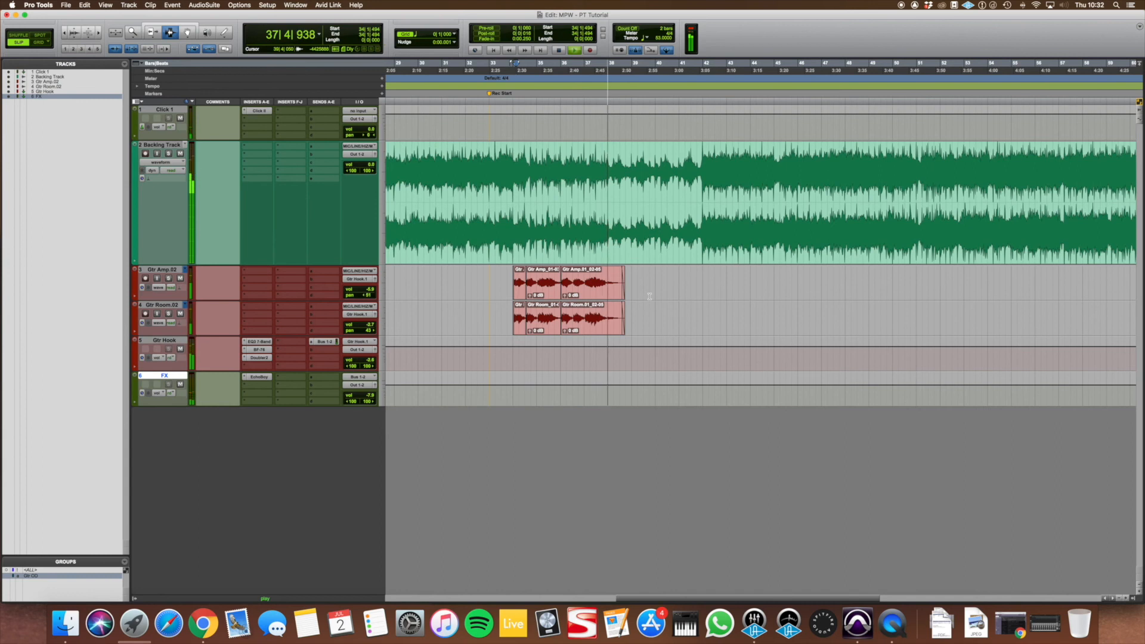
- Stop playback and add a new stereo Master Fader track to the session
key(space)
click(556, 282)
click(63, 5)
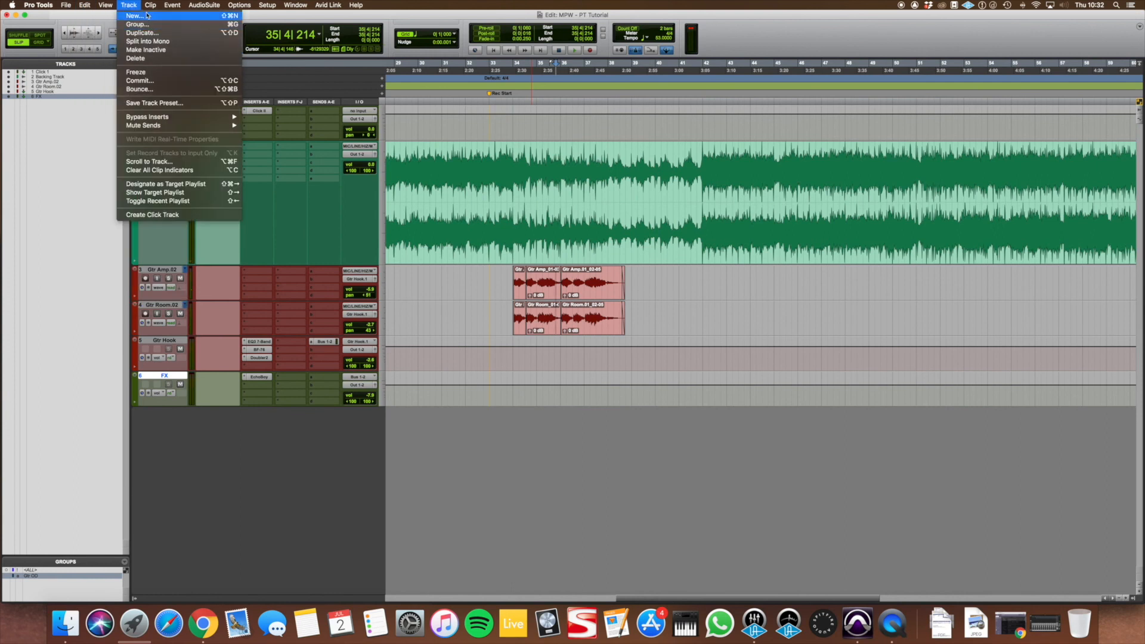
click(135, 16)
click(486, 213)
click(477, 222)
click(534, 213)
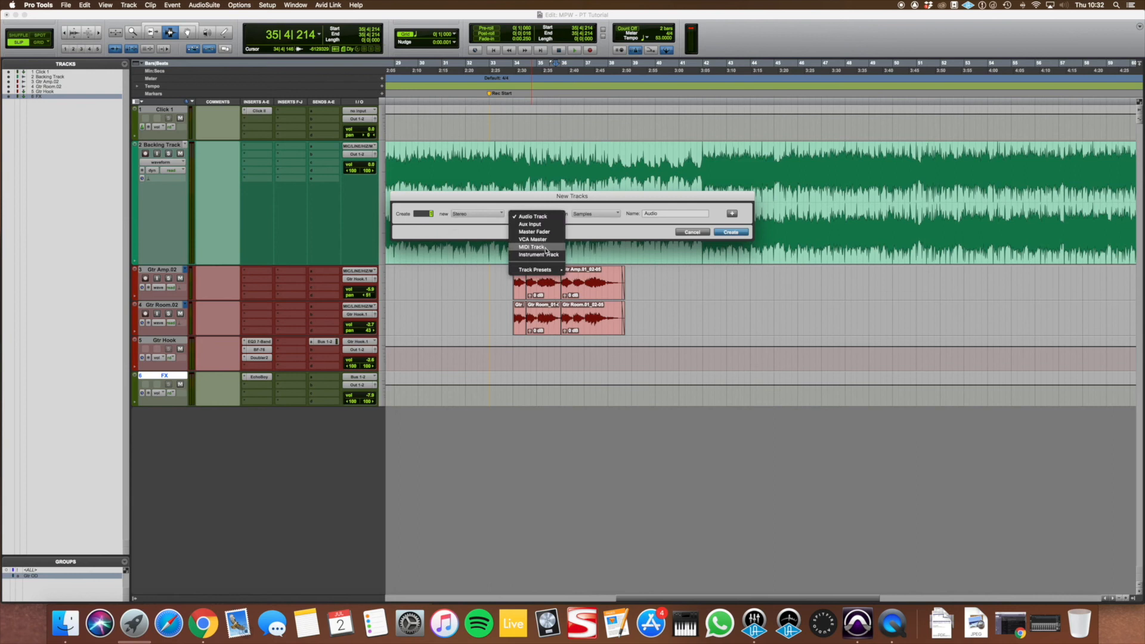
click(534, 231)
key(Return)
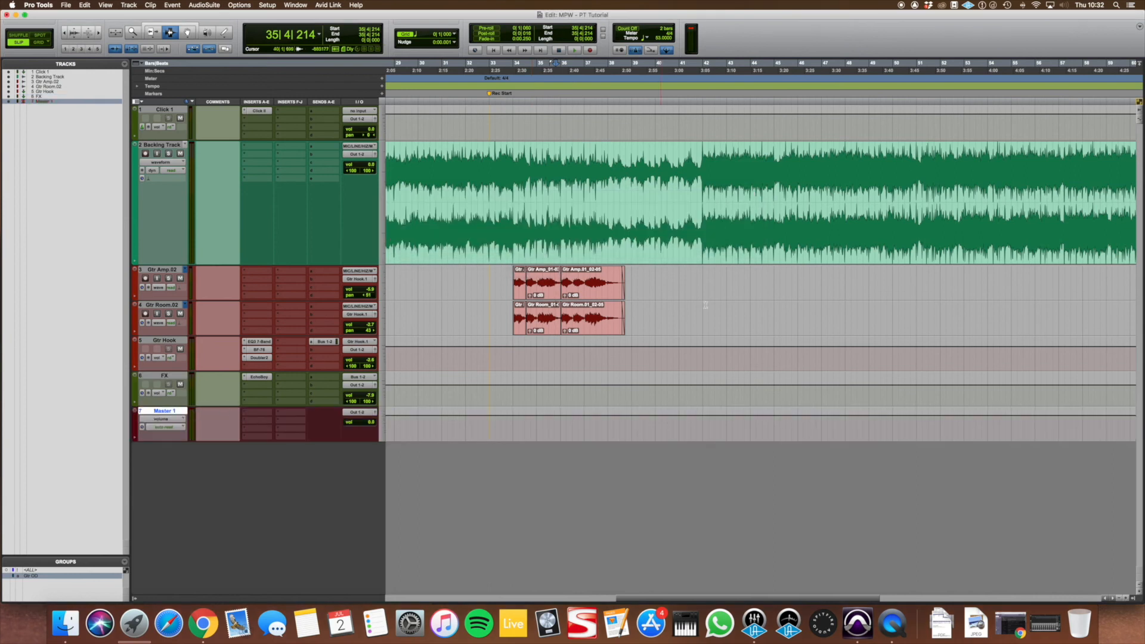
- Play the Backing Track from around bar 43 and insert a stereo UAD Pultec EQP-1A Legacy on Master 1
click(714, 172)
key(r)
key(r)
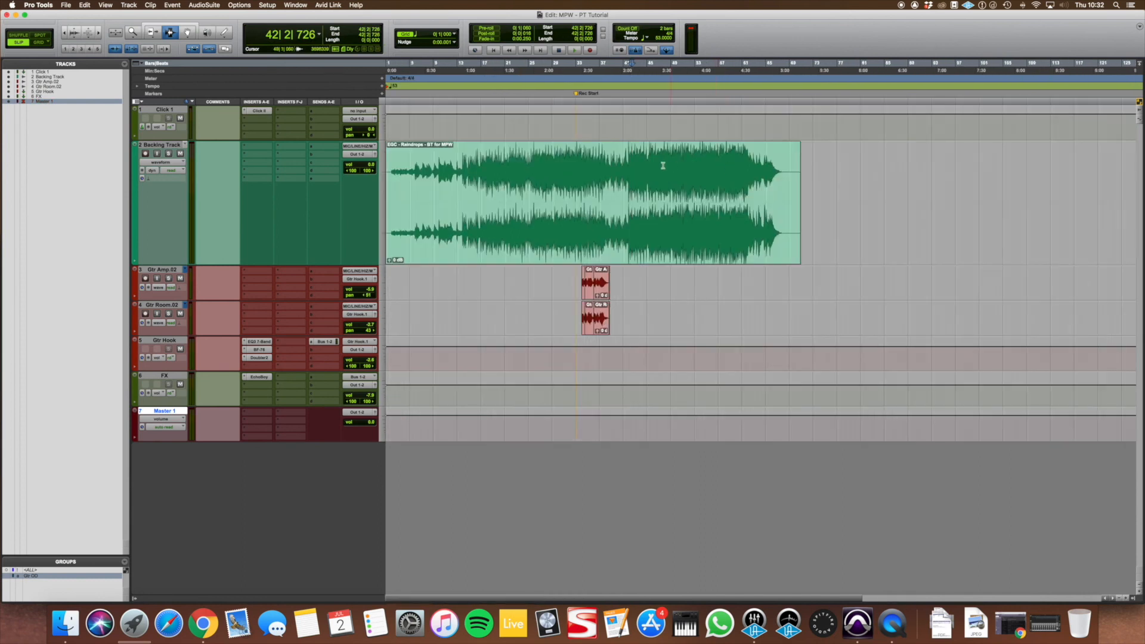
key(t)
click(758, 159)
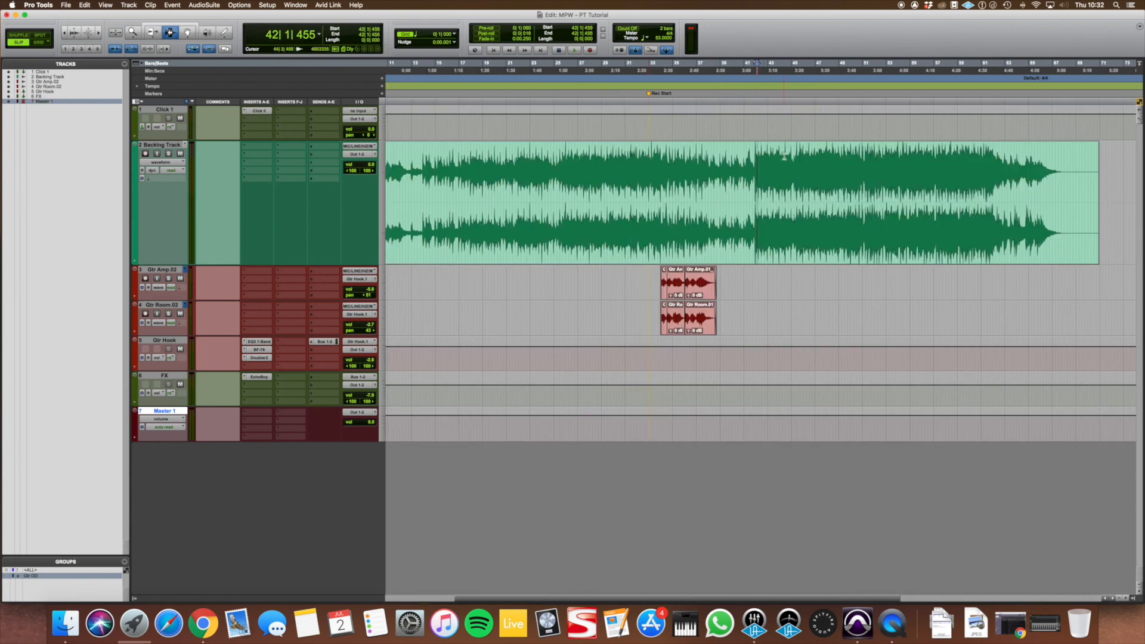
click(776, 158)
key(space)
click(254, 417)
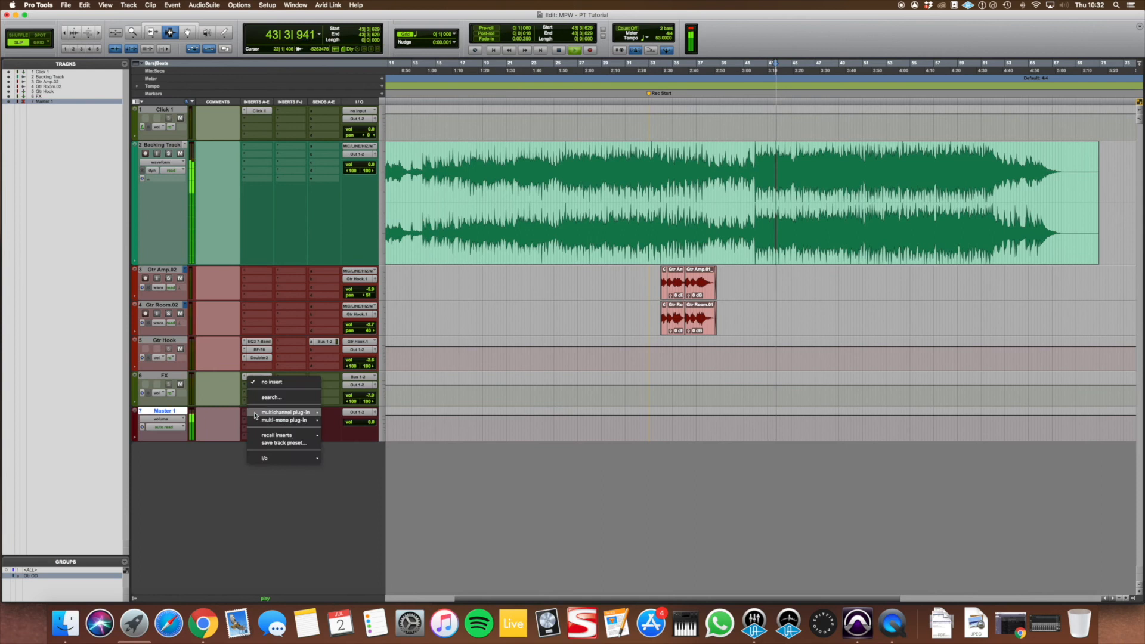
mouse_move(285, 412)
mouse_move(340, 390)
scroll(461, 470, down, 3)
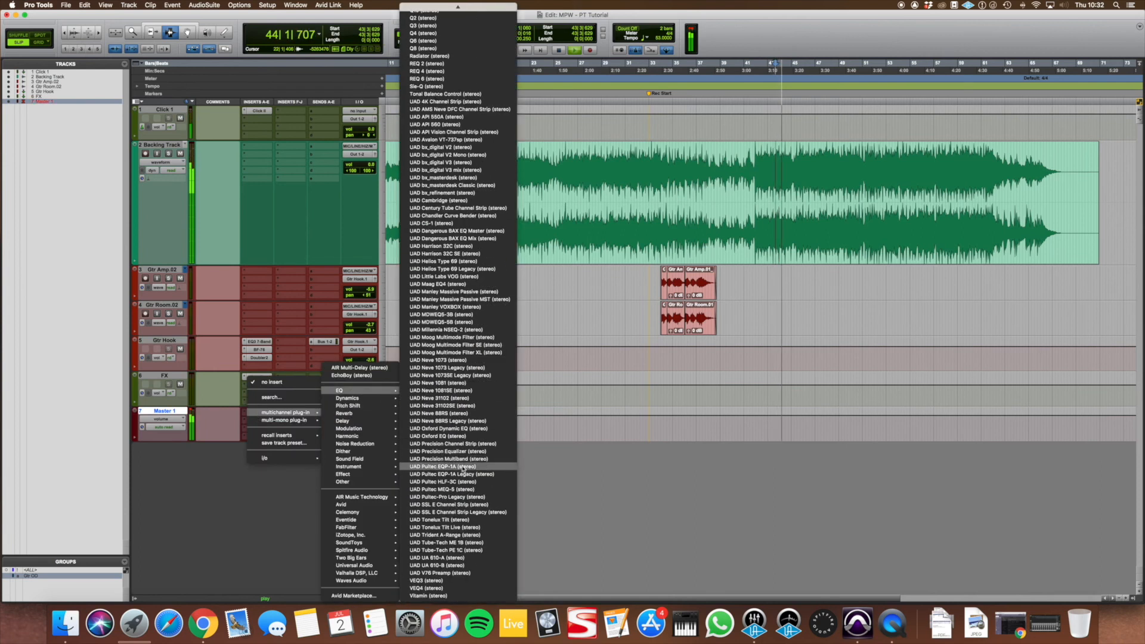
click(669, 264)
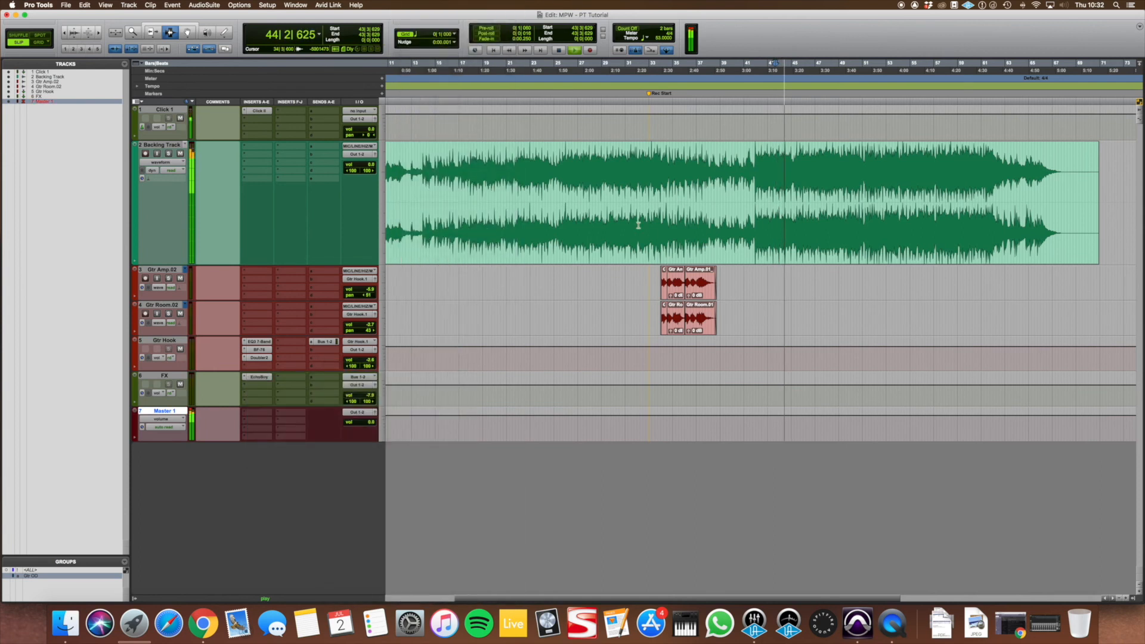
- Adjust the Pultec's high-frequency selector, add a slight high boost, and close the plug-in window
drag(939, 236, 956, 216)
mouse_move(921, 157)
mouse_down()
mouse_move(934, 155)
mouse_move(913, 166)
mouse_up()
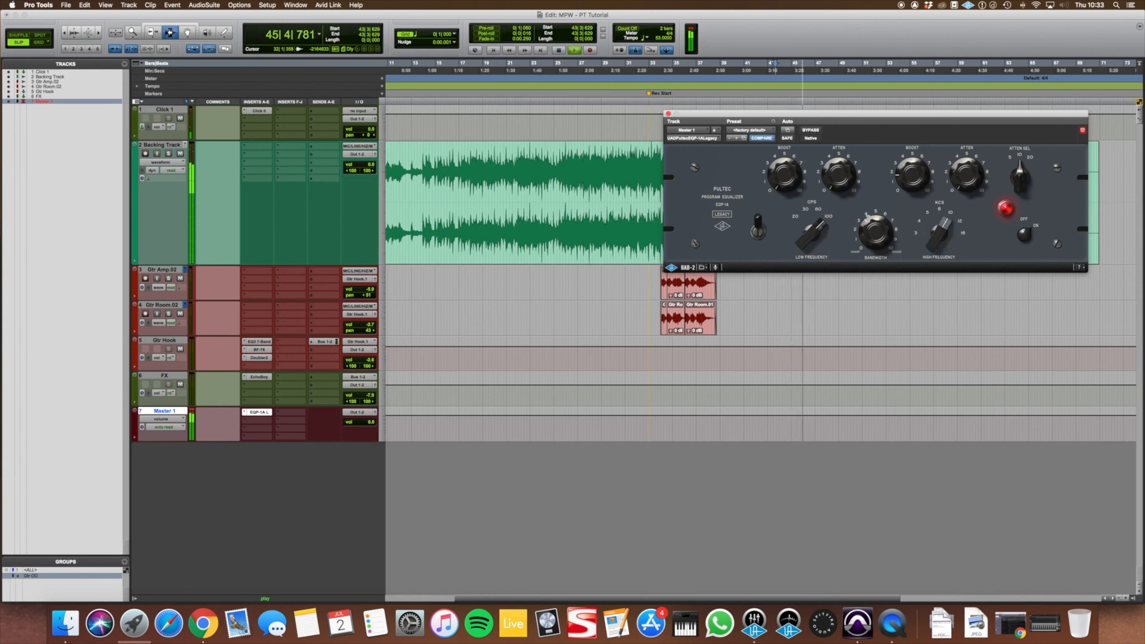
drag(938, 235, 945, 229)
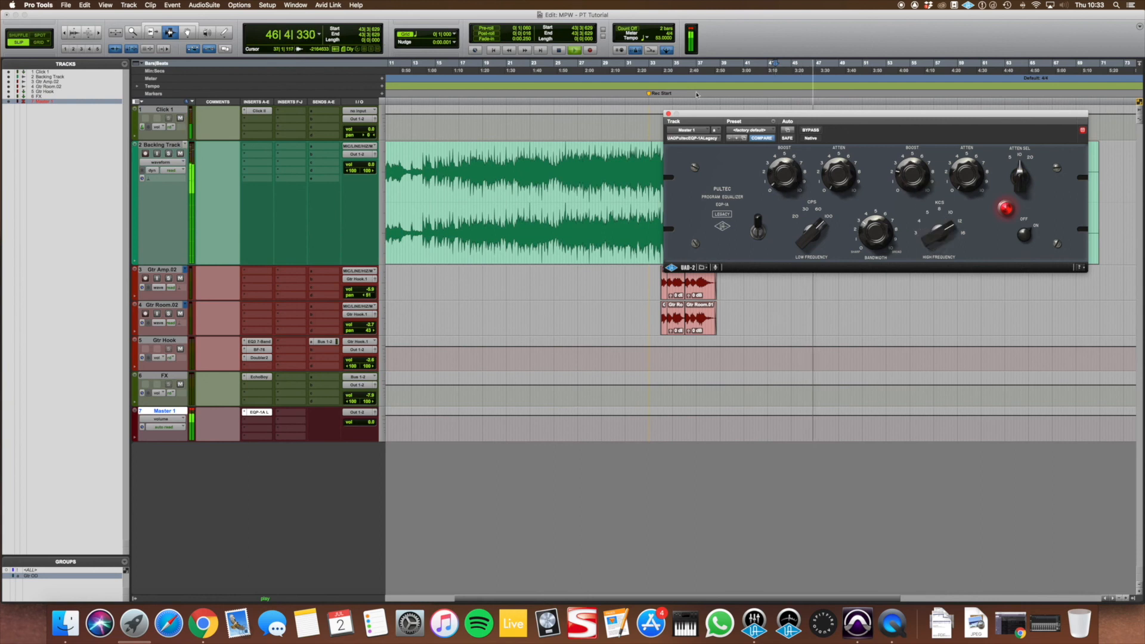
click(668, 113)
- Insert a stereo L1 limiter on Master 1 with the threshold at -3.5 and the out ceiling at about -0.9
click(263, 421)
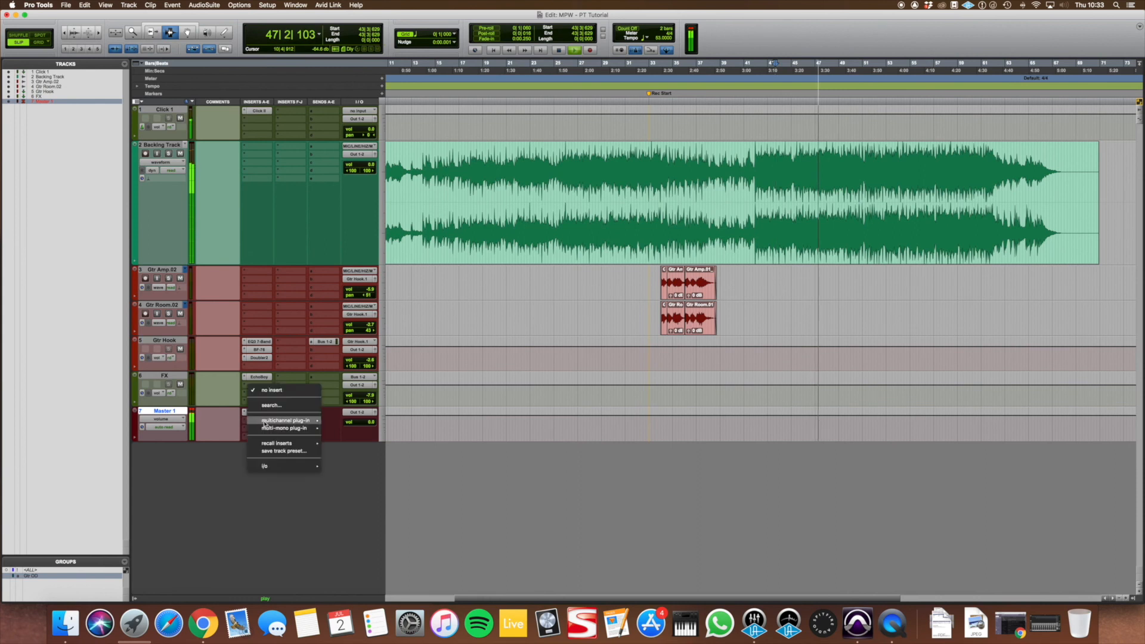
mouse_move(264, 423)
mouse_move(358, 398)
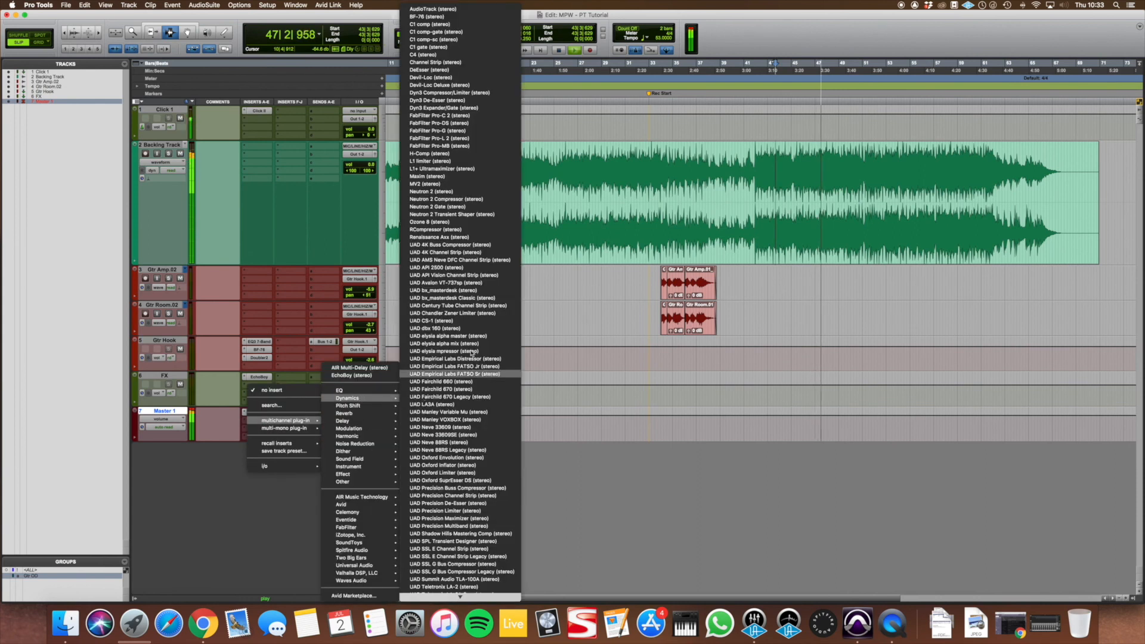
click(453, 161)
drag(759, 193, 698, 199)
click(191, 410)
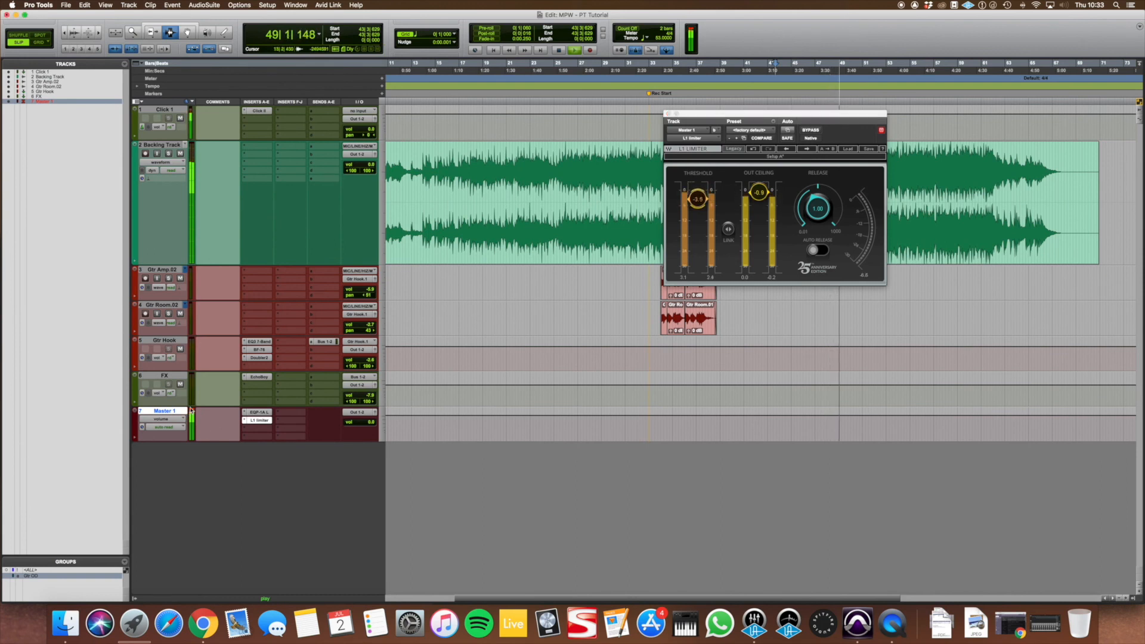
- Play the guitar section, raise Gtr Hook's volume slightly, ease the L1 threshold to about -2.8, close the limiter and stop playback
click(657, 102)
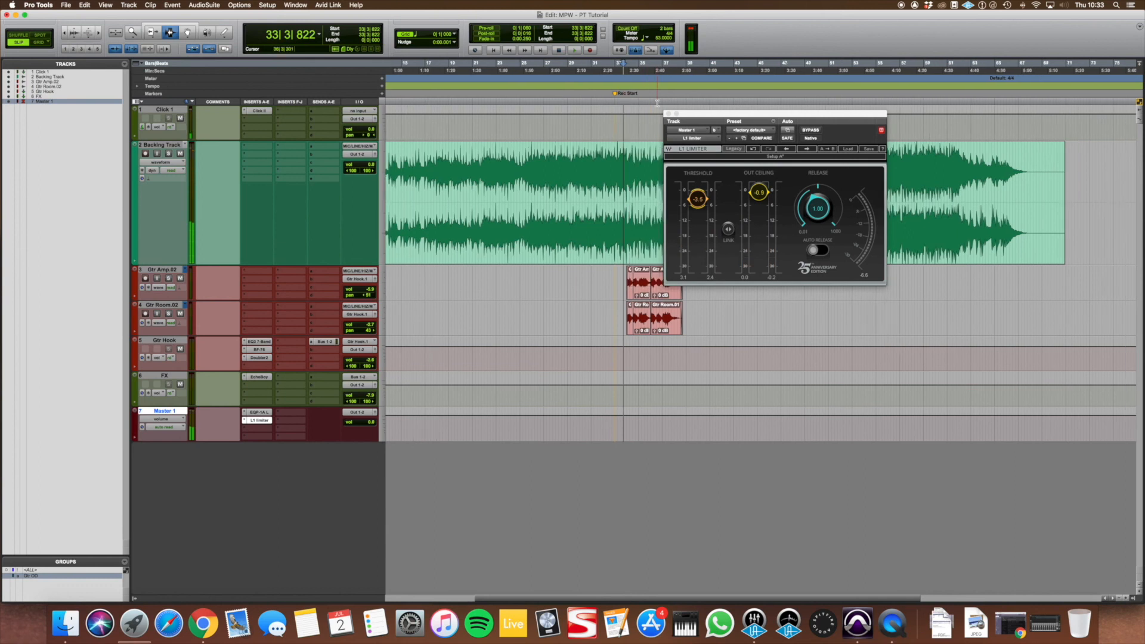
key(space)
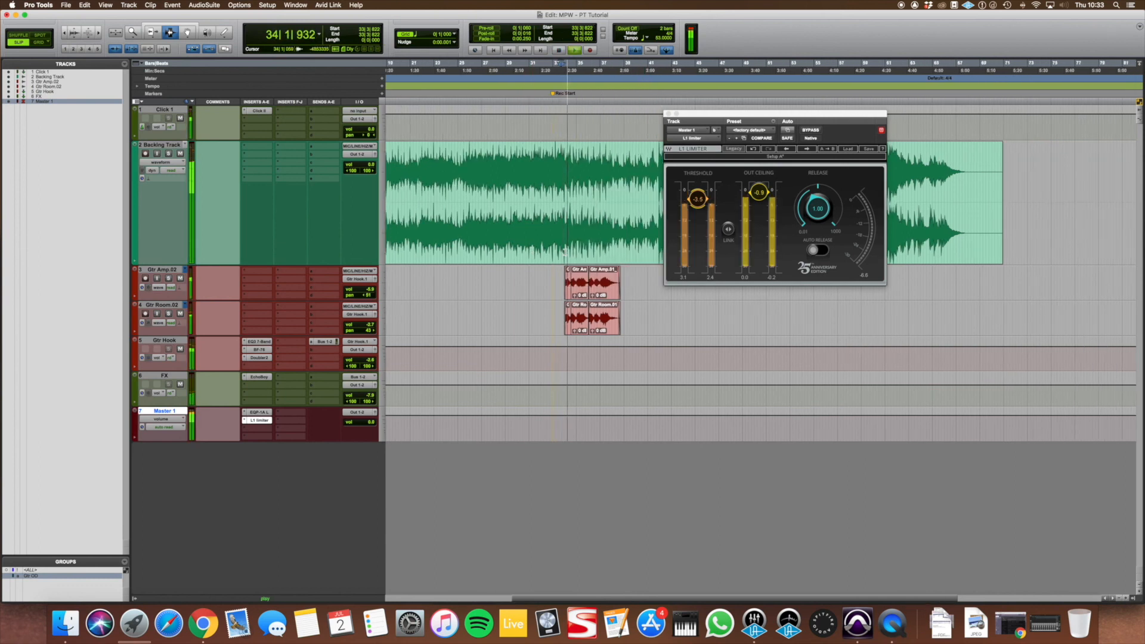
drag(372, 361, 373, 359)
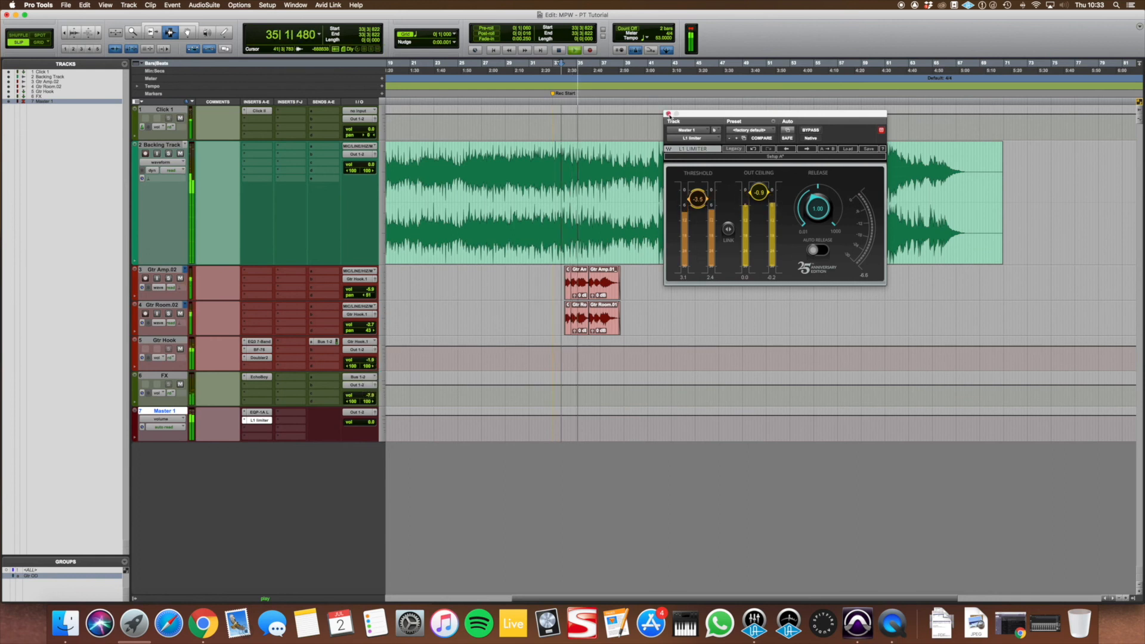
drag(692, 203, 693, 197)
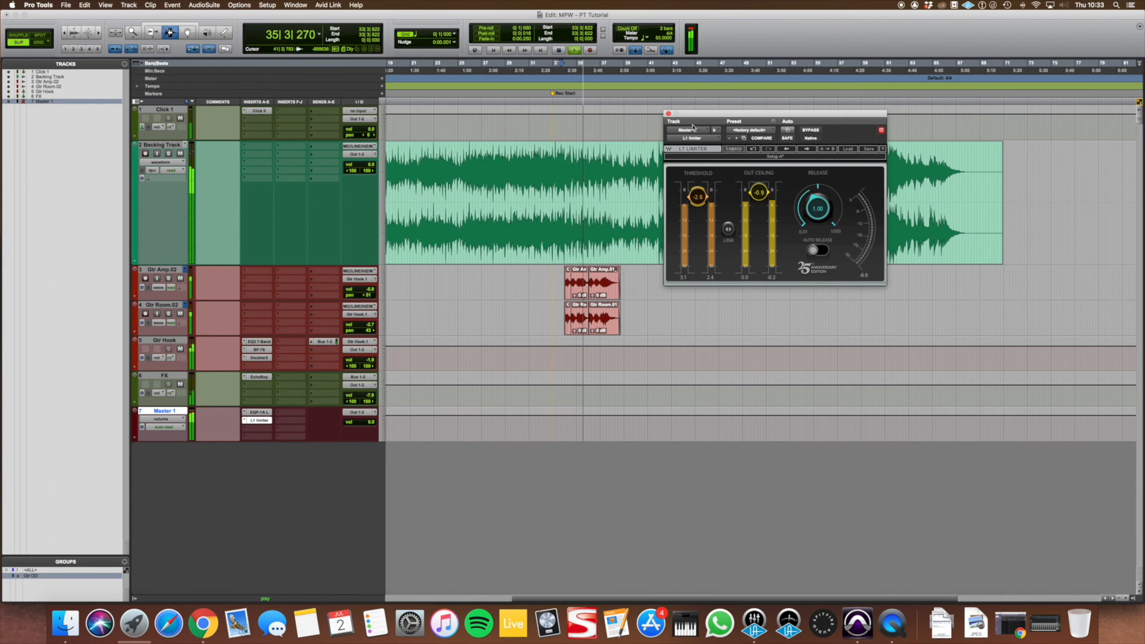
click(669, 113)
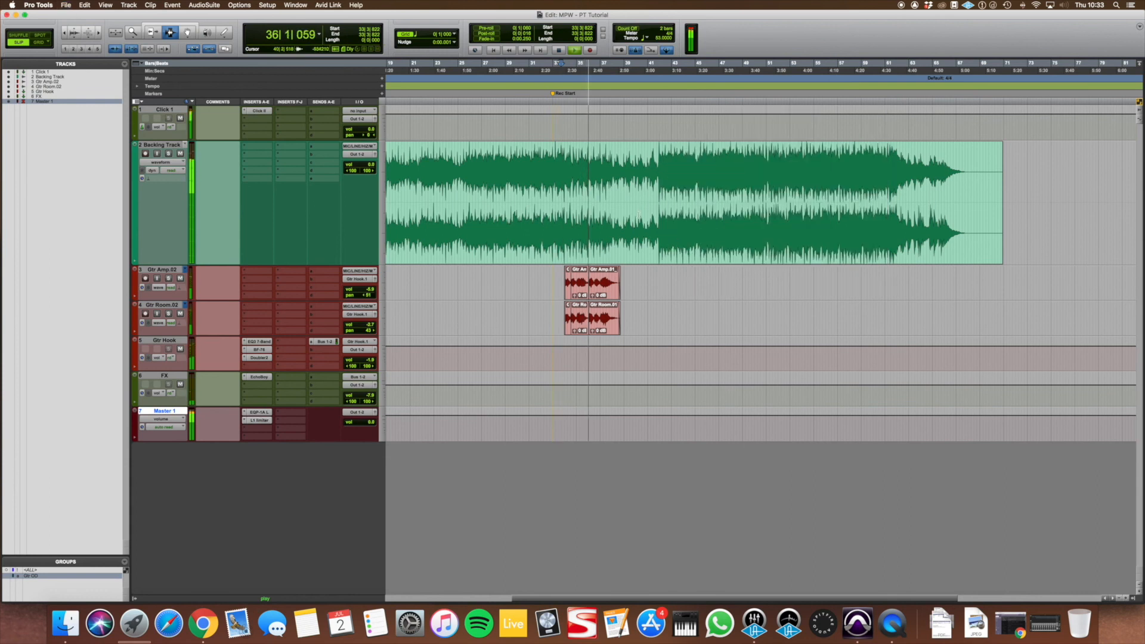
click(631, 104)
key(space)
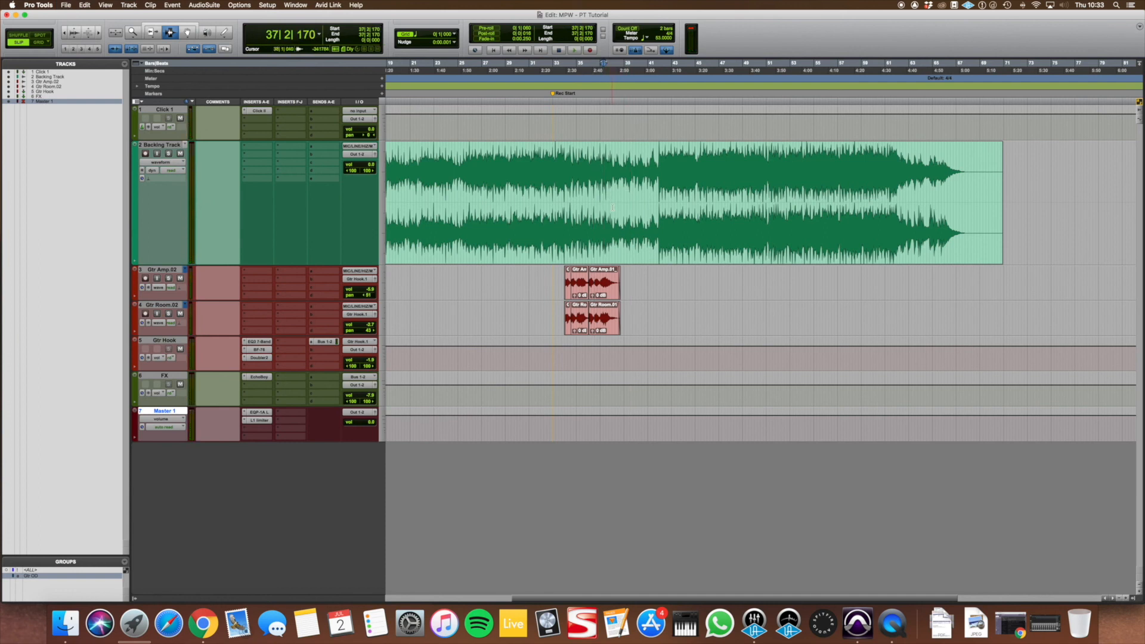
- Select the entire Backing Track clip as the bounce range and switch off the metronome click
double_click(612, 207)
key(r)
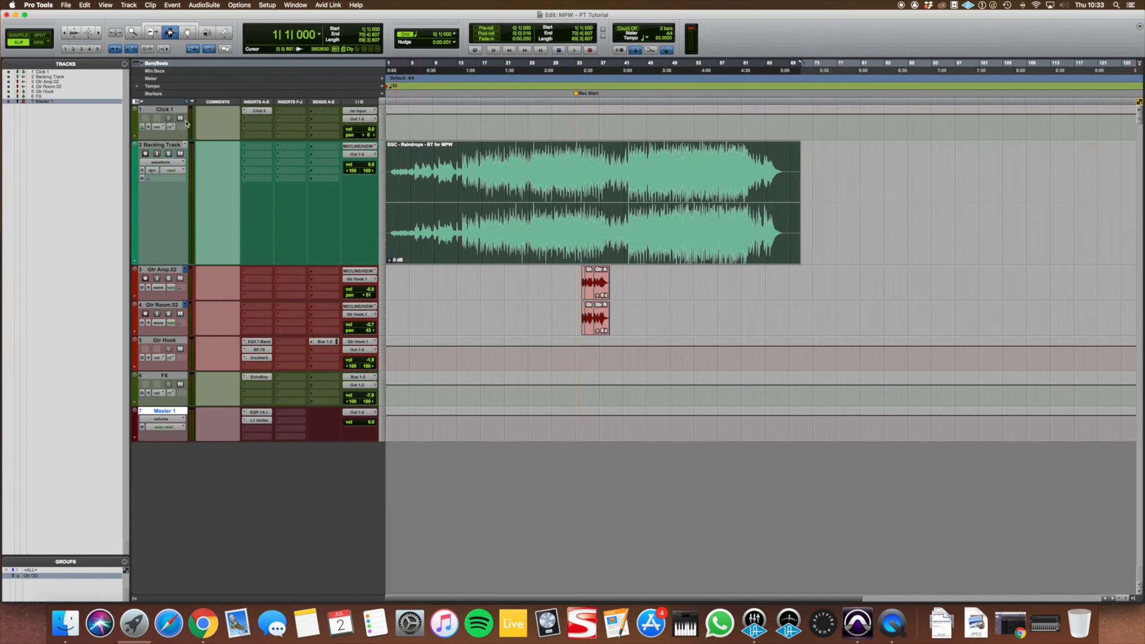
click(637, 51)
- Set up a bounce to disk from MON L/R (Stereo) with the file name MPW - PT Tutorial BOUNCE 1
click(66, 6)
mouse_move(106, 137)
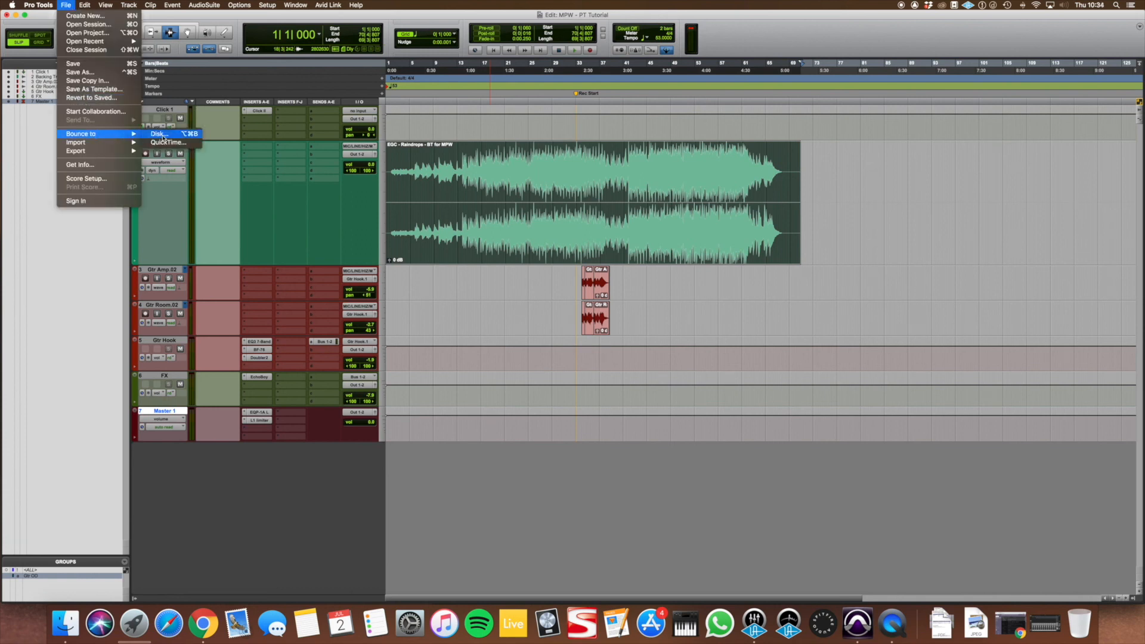
click(165, 137)
click(554, 171)
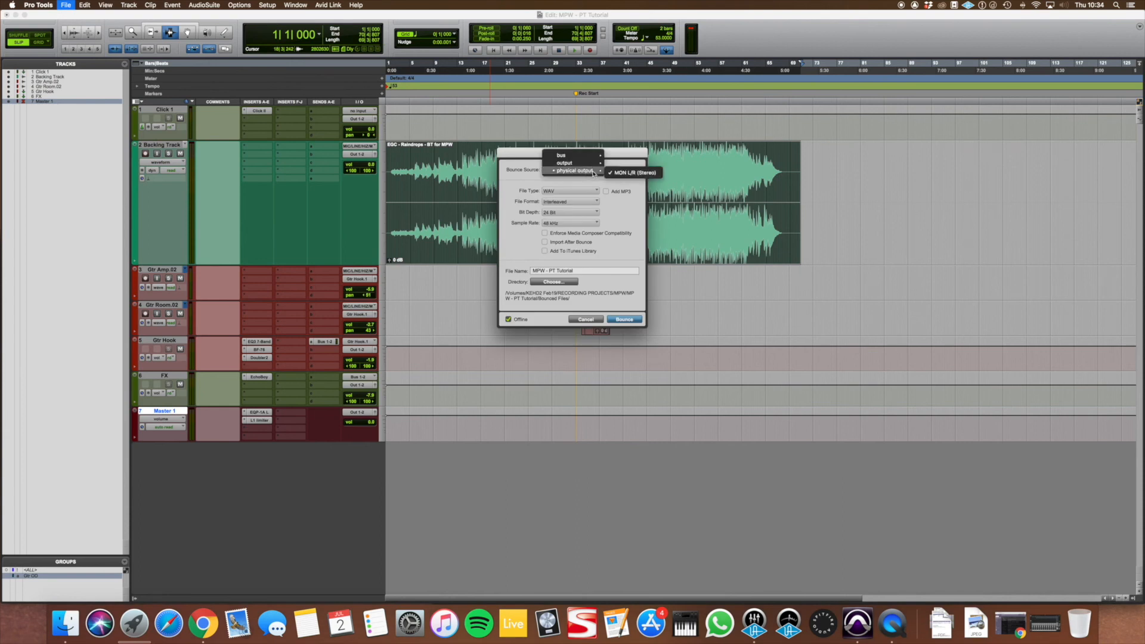
click(530, 177)
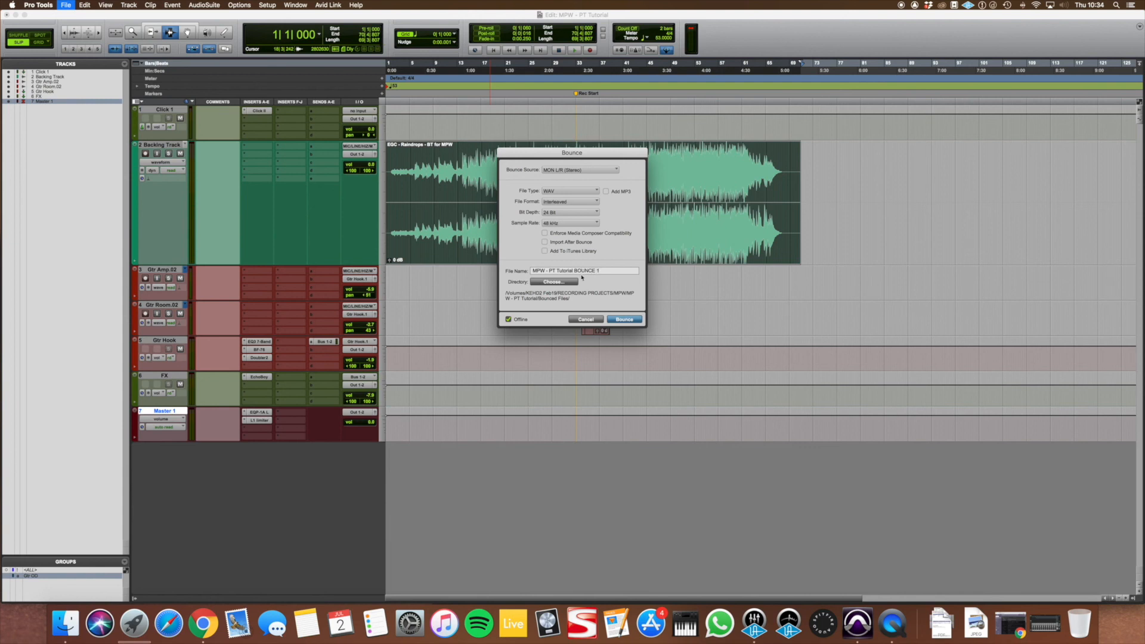
- Confirm the Bounced Files folder as the destination and start the offline bounce
click(570, 284)
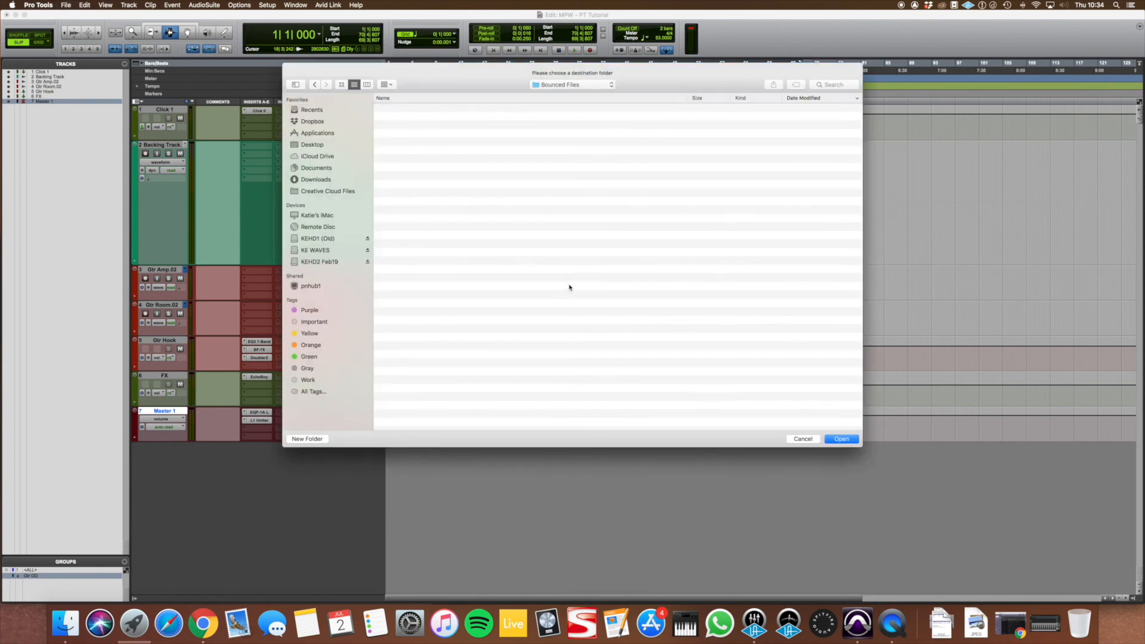
click(610, 84)
click(841, 440)
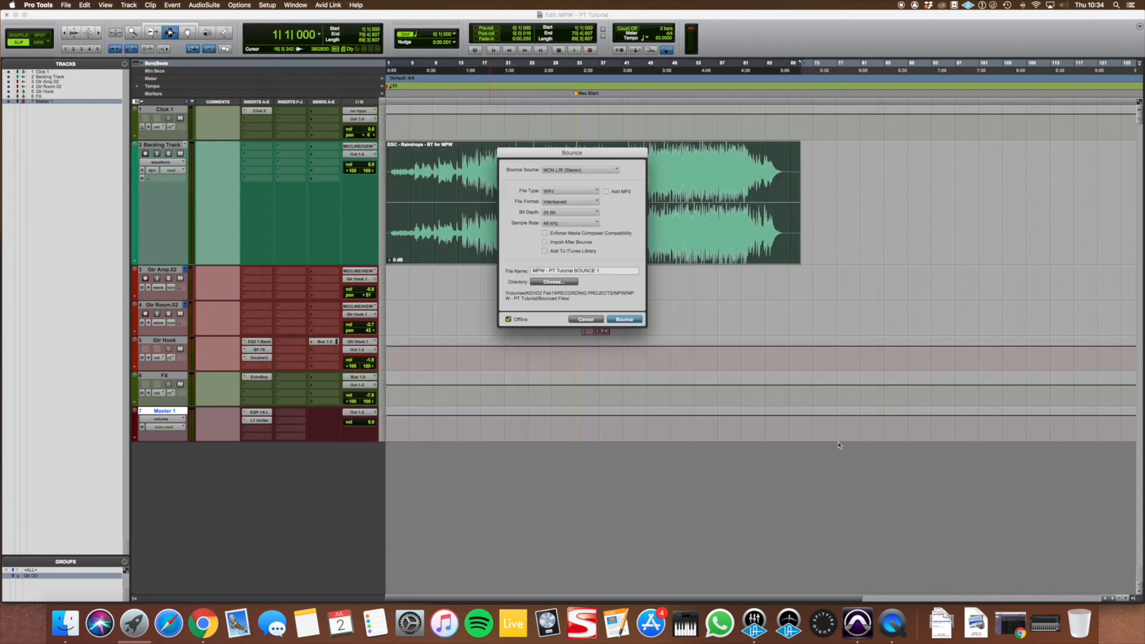
click(625, 320)
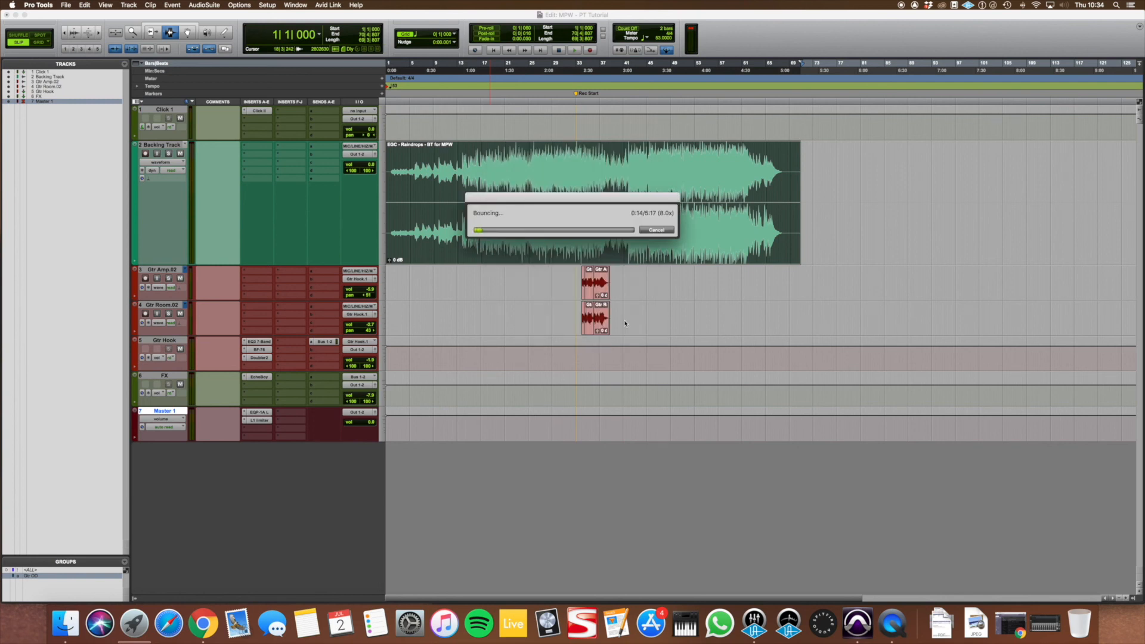
- Switch to Finder, look inside the session's Bounced Files folder, and minimize the window
click(65, 624)
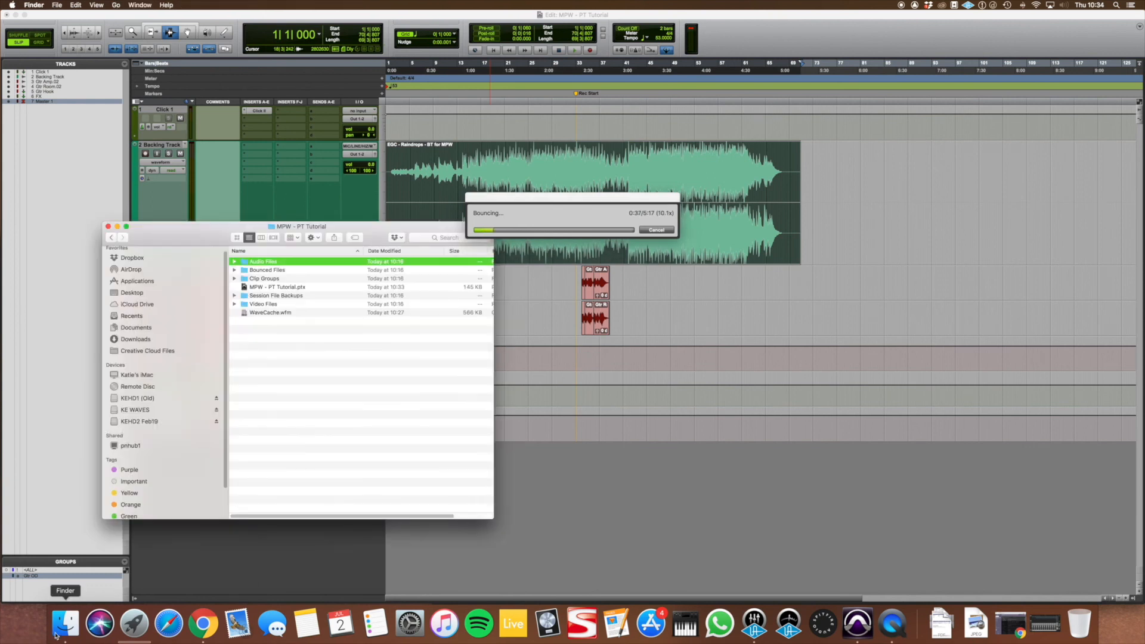
double_click(266, 270)
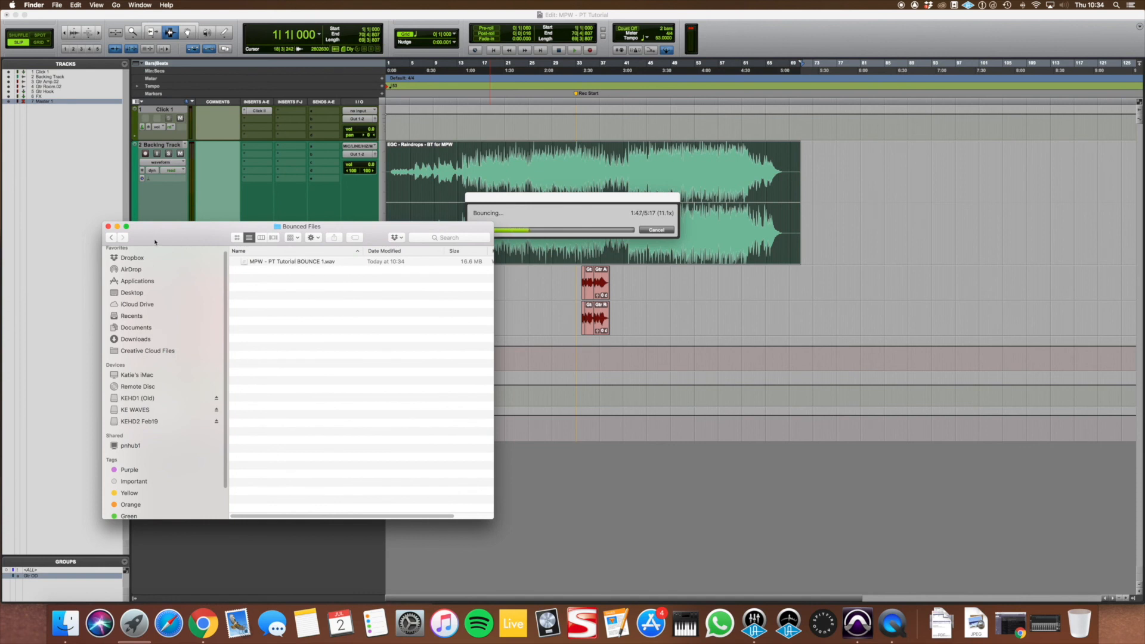
click(117, 227)
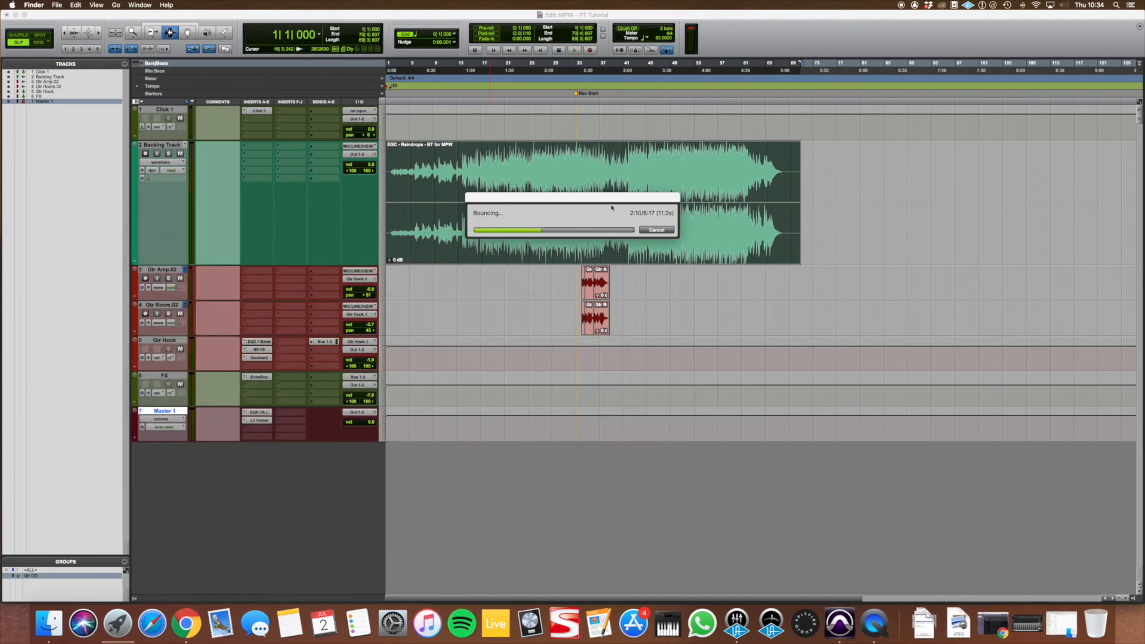